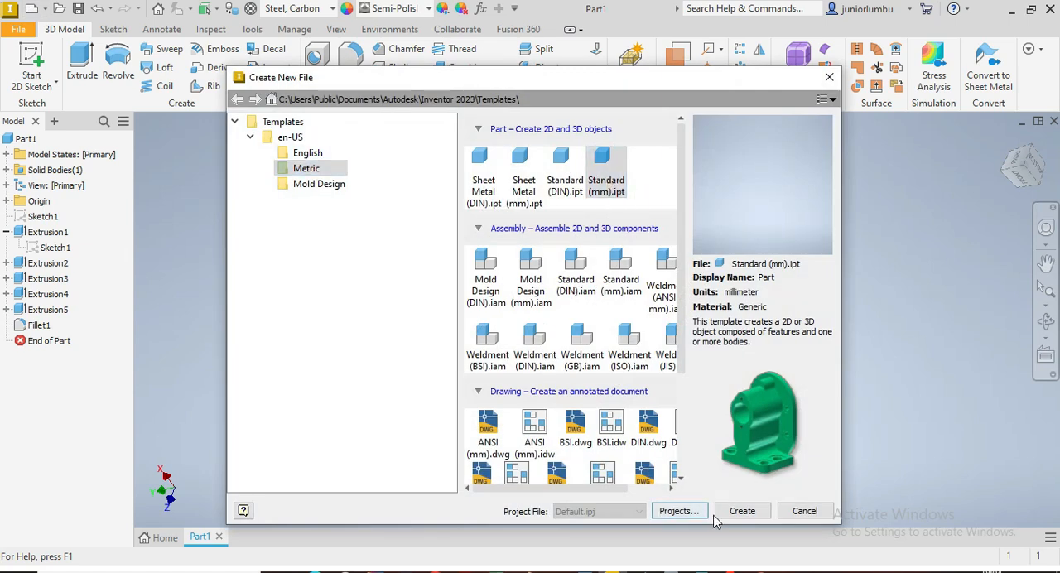
Step: Create a new part from the Standard (mm).ipt template and start a circle sketch on the YZ plane
{"action": "left_click", "coordinate": [740, 511]}
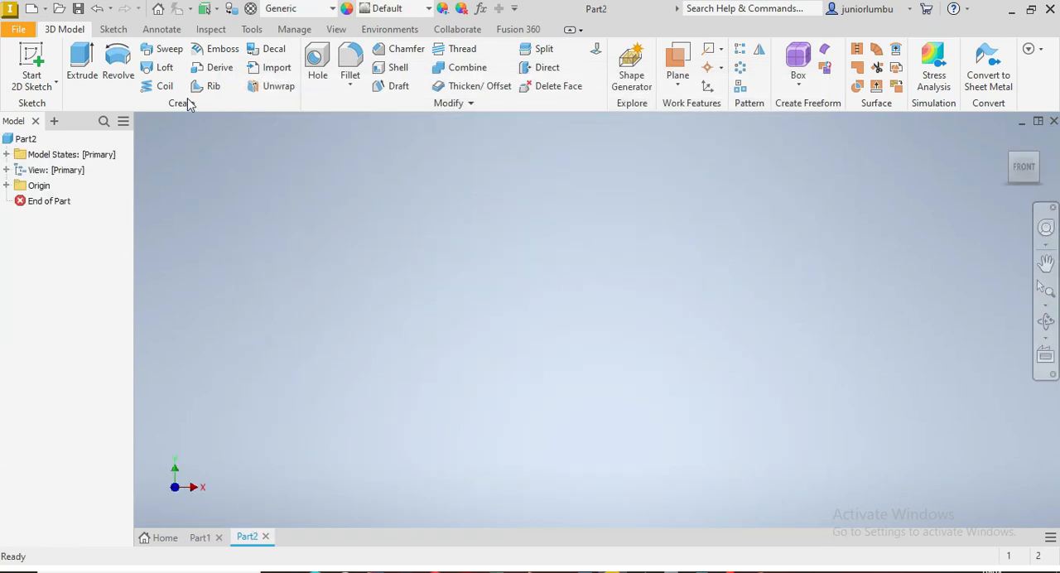
{"action": "left_click", "coordinate": [111, 30]}
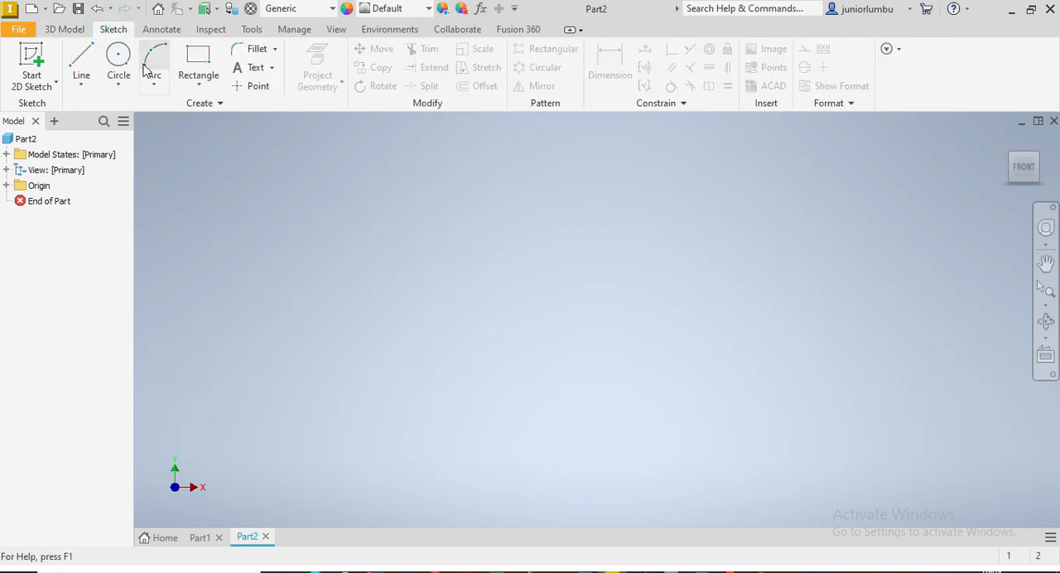
{"action": "left_click", "coordinate": [117, 55]}
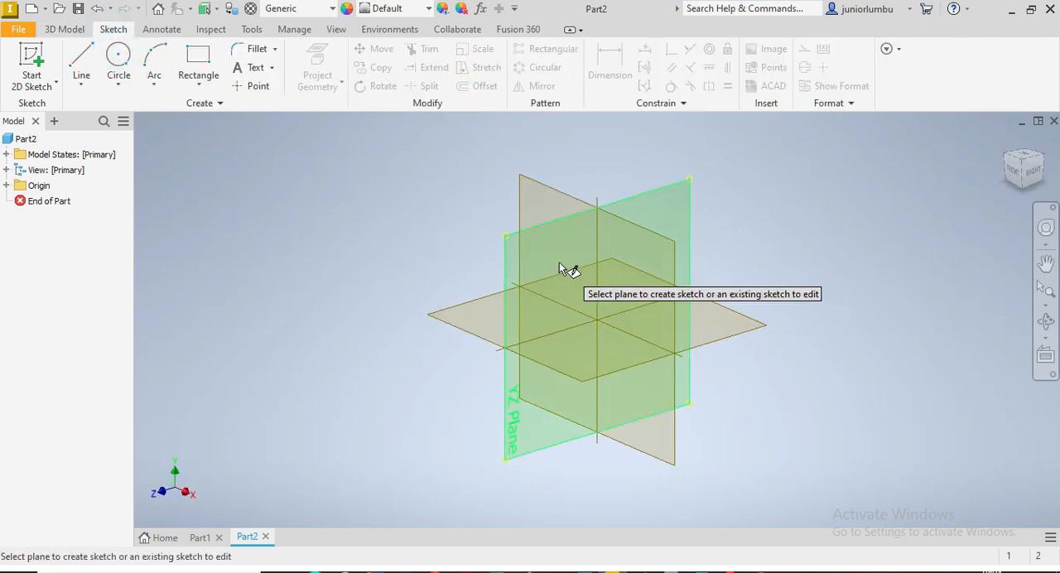
{"action": "left_click", "coordinate": [559, 262]}
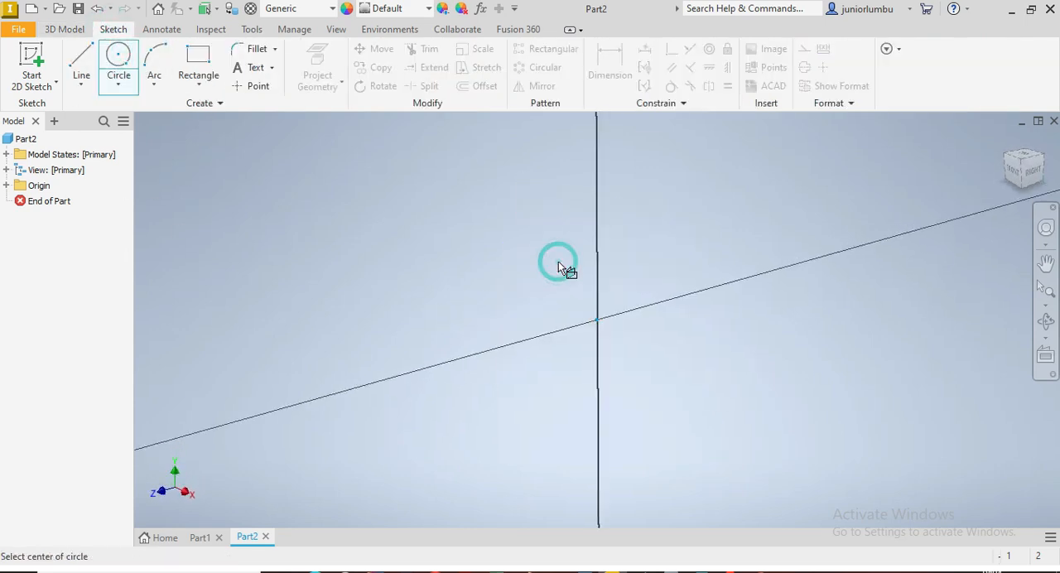
Step: Sketch three concentric circles centred on the origin, with the innermost about 12 mm in diameter
{"action": "left_click", "coordinate": [597, 319]}
{"action": "left_click", "coordinate": [451, 210]}
{"action": "left_click", "coordinate": [597, 320]}
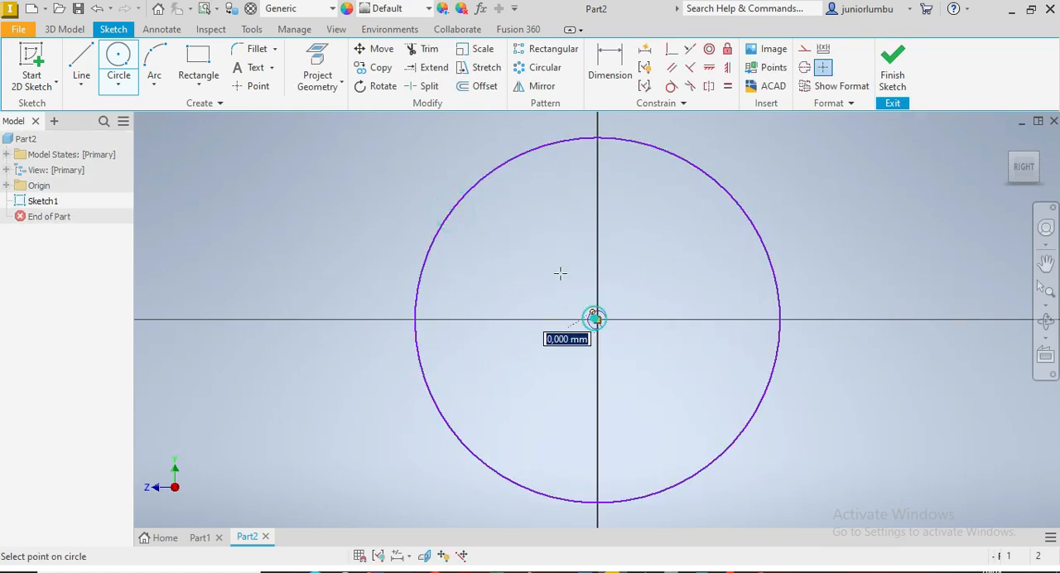
{"action": "left_click", "coordinate": [520, 217]}
{"action": "left_click", "coordinate": [598, 320]}
{"action": "left_click", "coordinate": [553, 258]}
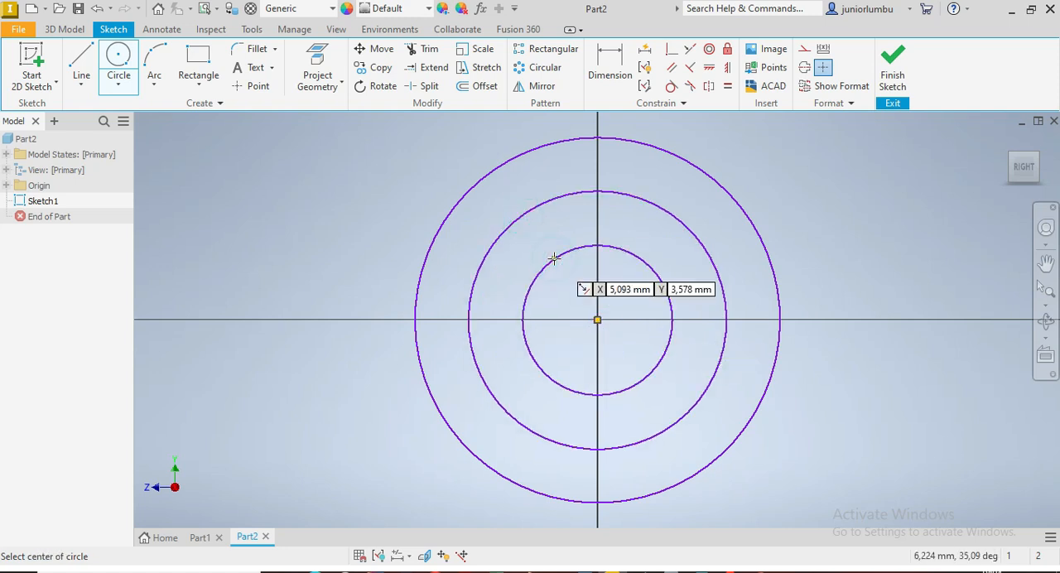
Step: Dimension the innermost circle's diameter to 25 mm
{"action": "left_click", "coordinate": [609, 63]}
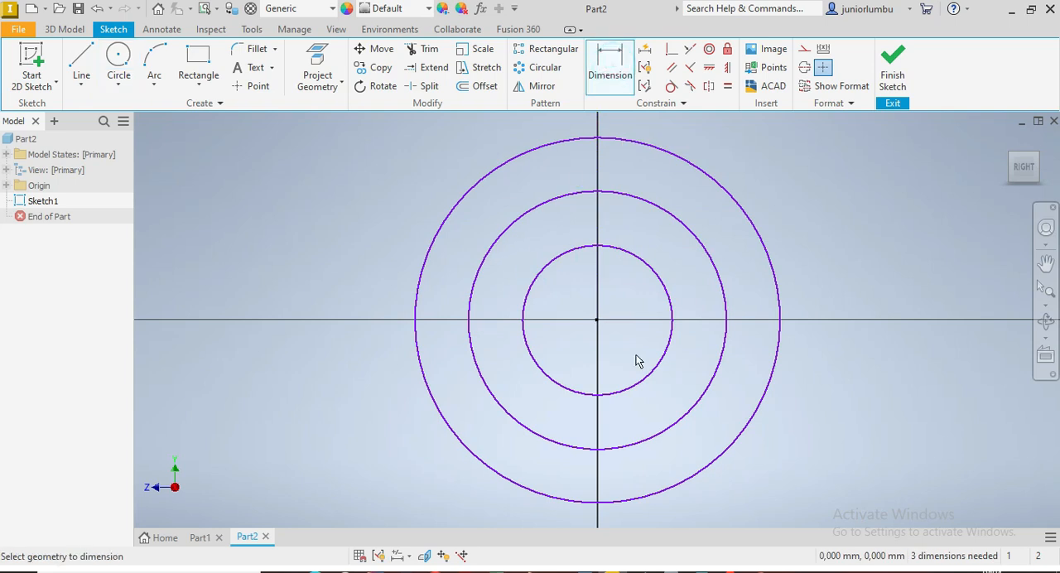
{"action": "left_click", "coordinate": [664, 351]}
{"action": "left_click", "coordinate": [854, 284]}
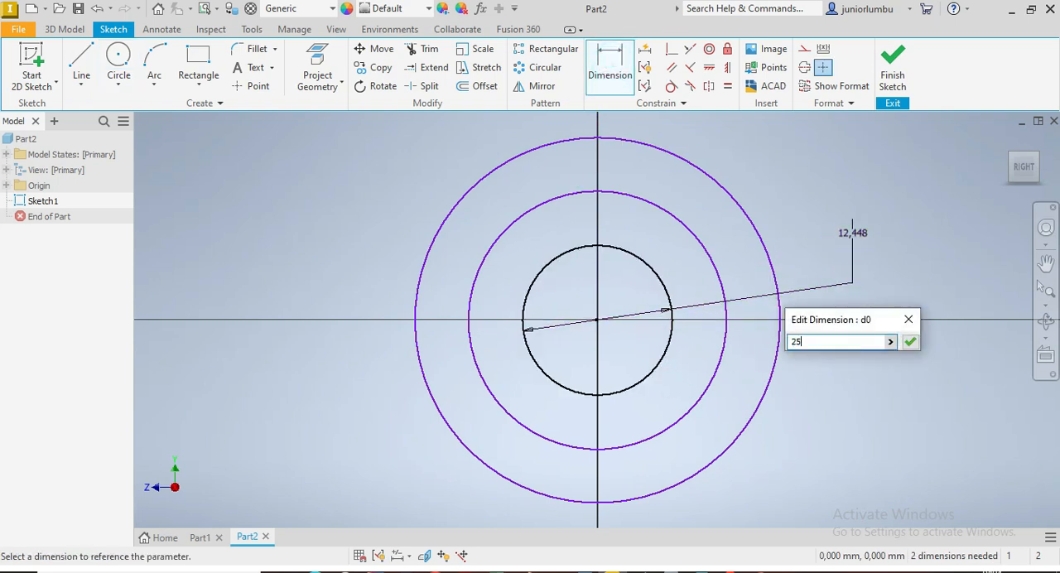
{"action": "key", "text": "Return"}
Step: Dimension the outermost circle's diameter to 128 mm
{"action": "scroll", "coordinate": [790, 274], "scroll_direction": "up", "scroll_amount": 10}
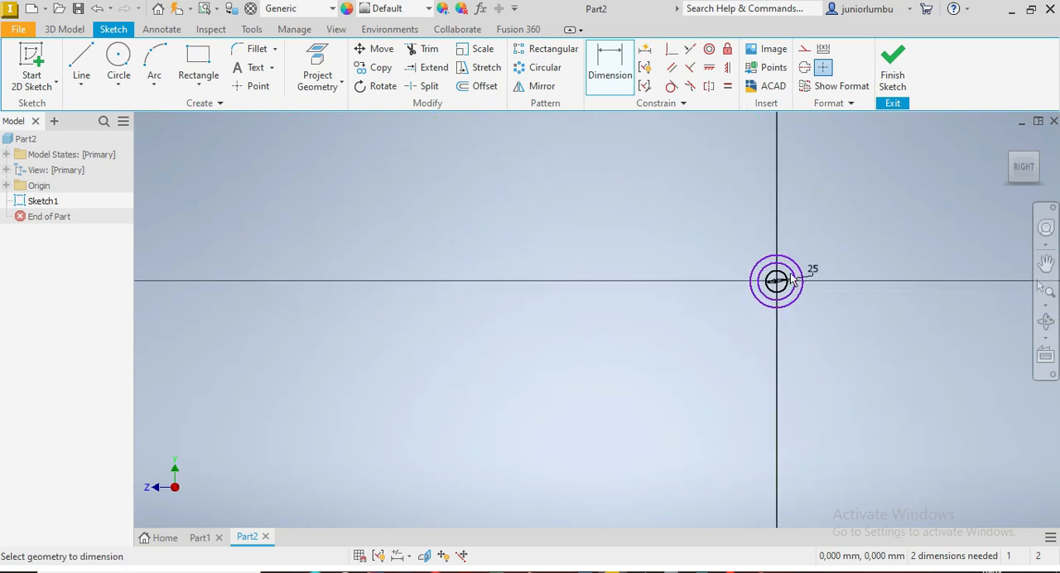
{"action": "scroll", "coordinate": [790, 274], "scroll_direction": "down", "scroll_amount": 5}
{"action": "scroll", "coordinate": [839, 276], "scroll_direction": "down", "scroll_amount": 2}
{"action": "left_click", "coordinate": [826, 273]}
{"action": "left_click", "coordinate": [883, 245]}
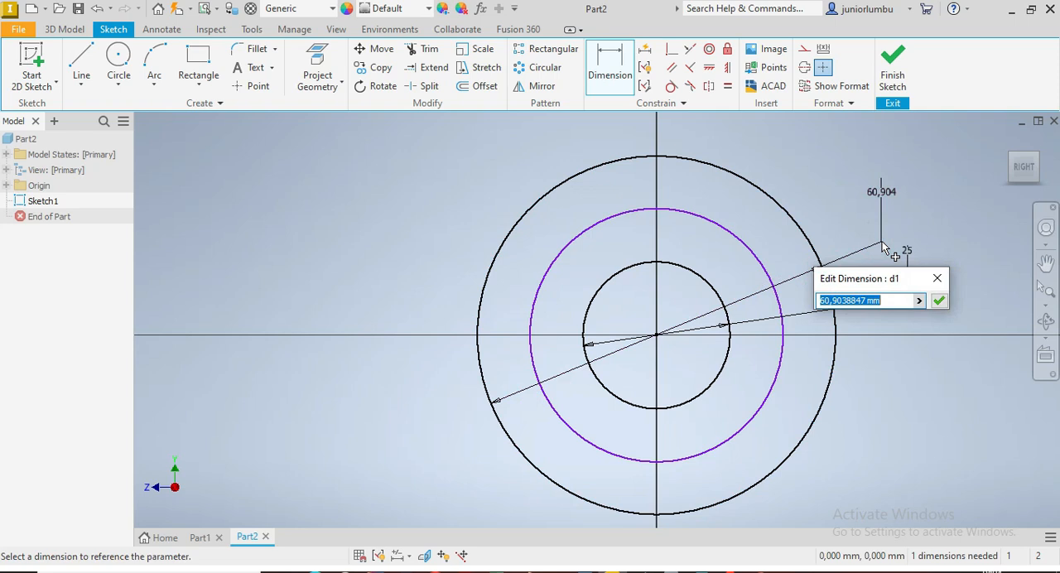
{"action": "type", "text": "12"}
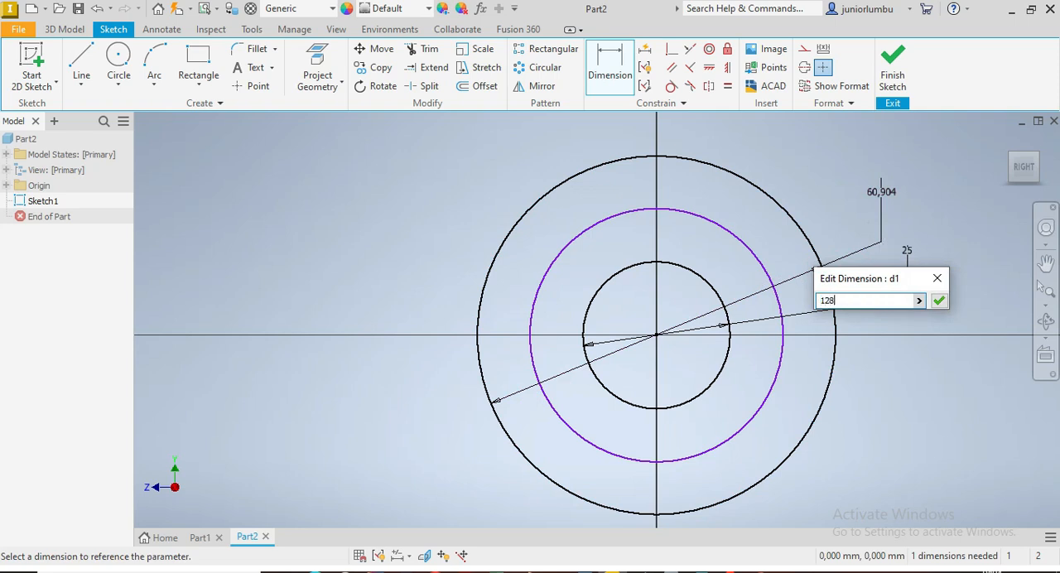
{"action": "type", "text": "8"}
{"action": "key", "text": "Return"}
Step: Dimension the middle circle's diameter to 78 mm
{"action": "scroll", "coordinate": [883, 243], "scroll_direction": "up", "scroll_amount": 6}
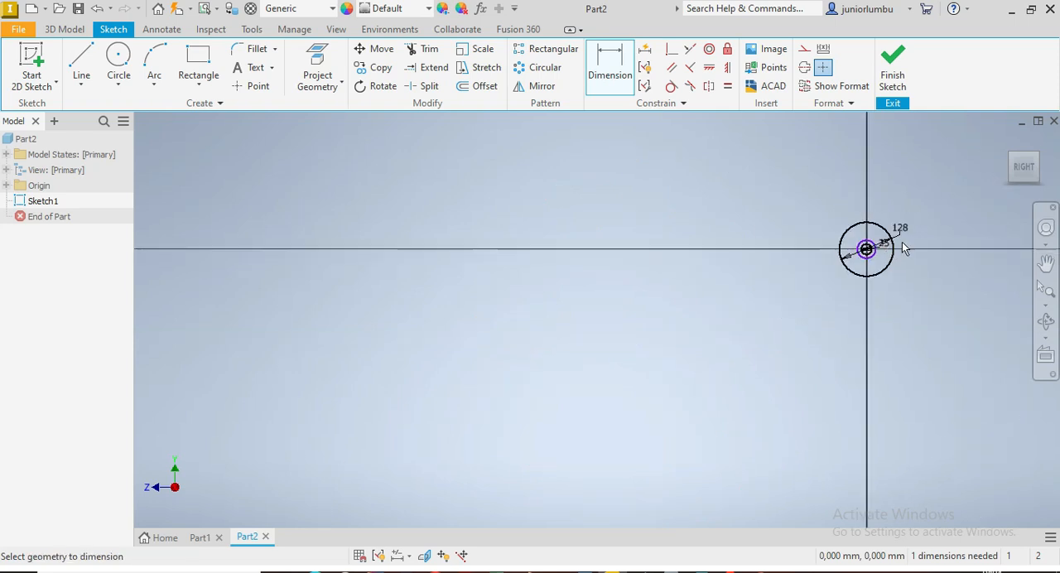
{"action": "scroll", "coordinate": [899, 241], "scroll_direction": "down", "scroll_amount": 4}
{"action": "left_click", "coordinate": [709, 379]}
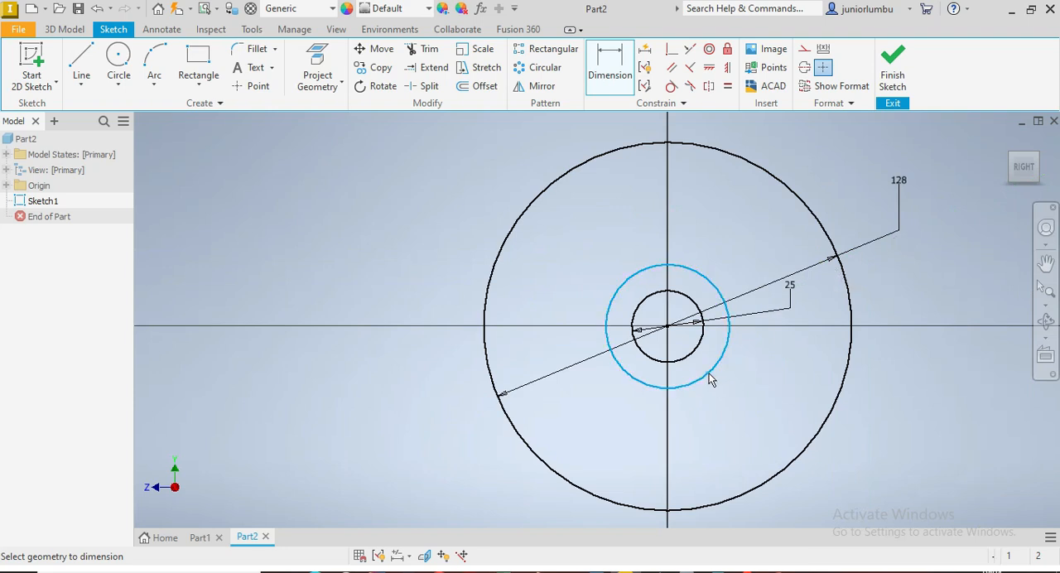
{"action": "left_click", "coordinate": [898, 386]}
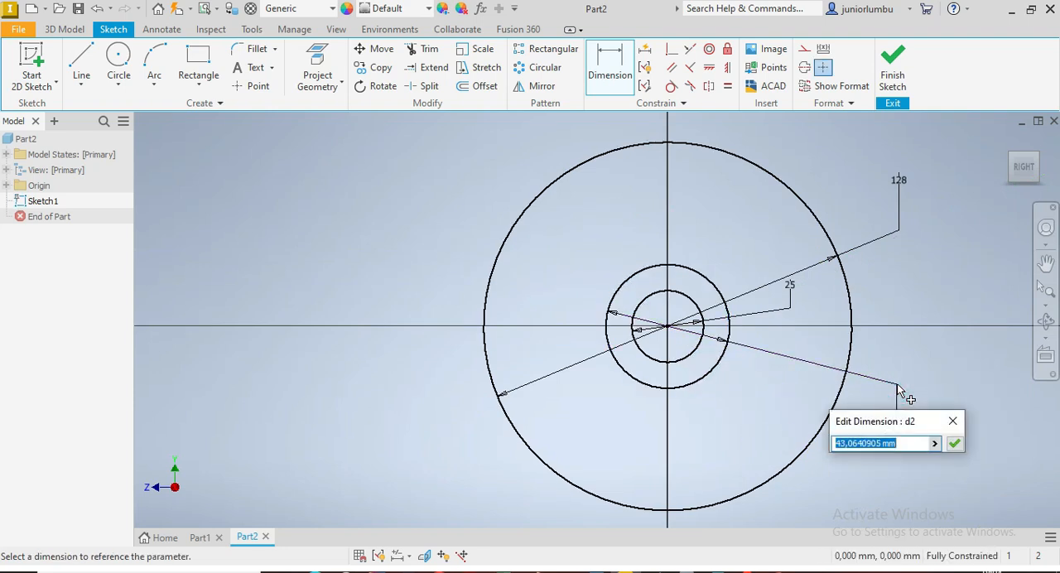
{"action": "type", "text": "78"}
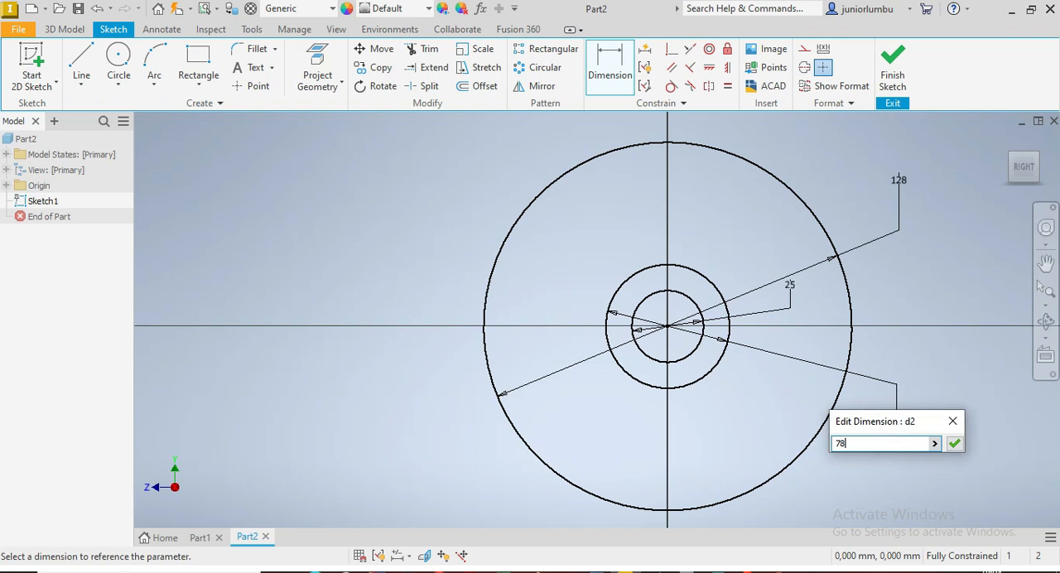
{"action": "key", "text": "Return"}
Step: Sketch two concentric circles, about 18 mm and 10 mm in diameter, centred where the 78 mm circle crosses the vertical axis above the origin
{"action": "scroll", "coordinate": [898, 383], "scroll_direction": "down", "scroll_amount": 2}
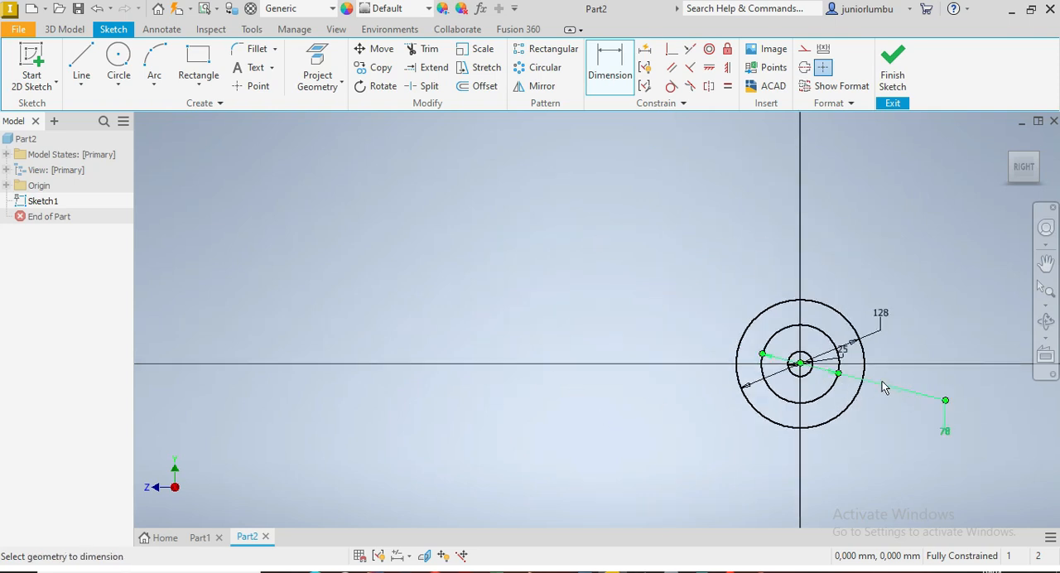
{"action": "scroll", "coordinate": [898, 354], "scroll_direction": "up", "scroll_amount": 2}
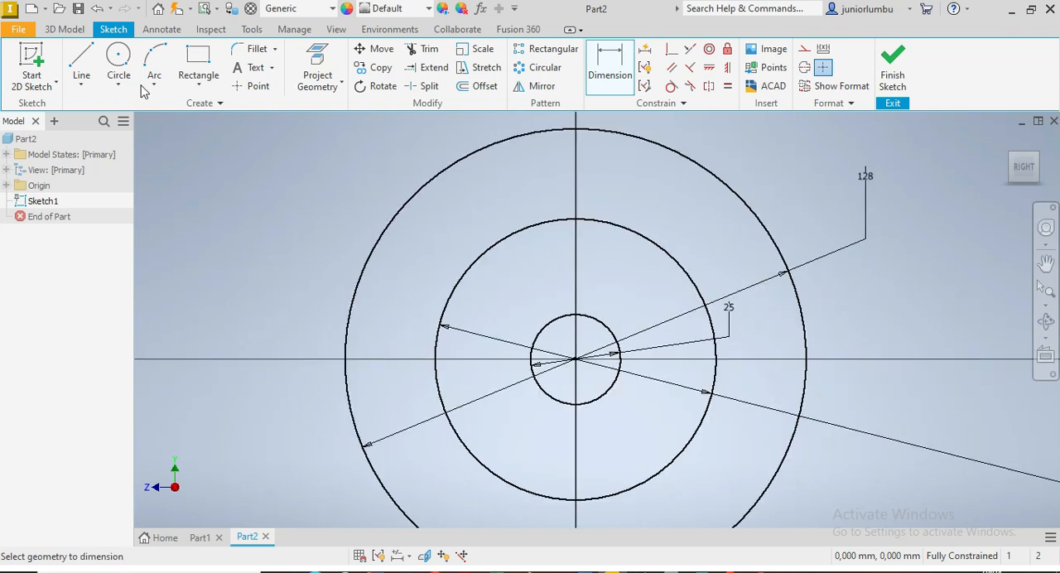
{"action": "left_click", "coordinate": [120, 58]}
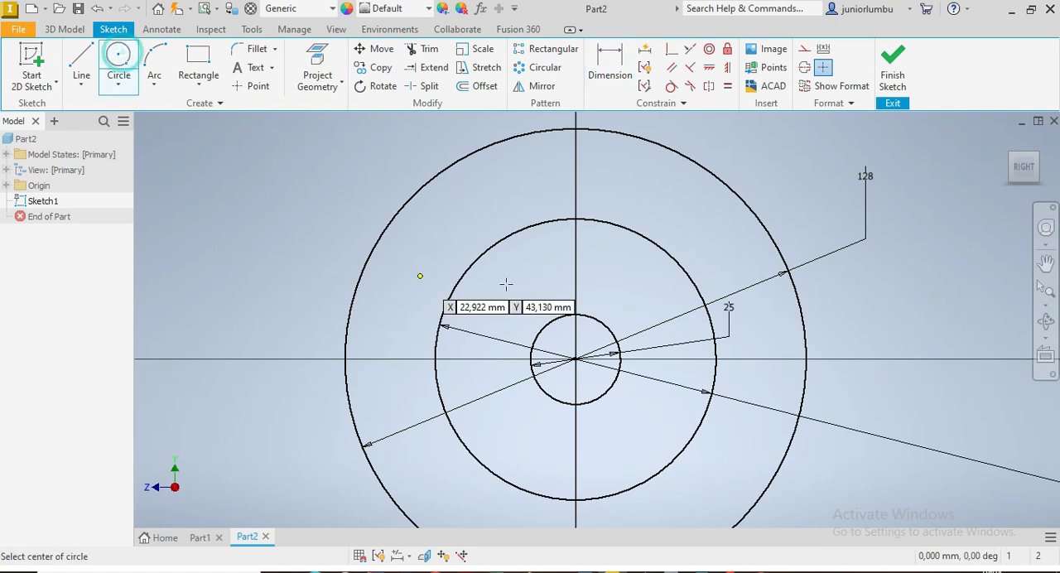
{"action": "left_click", "coordinate": [576, 219]}
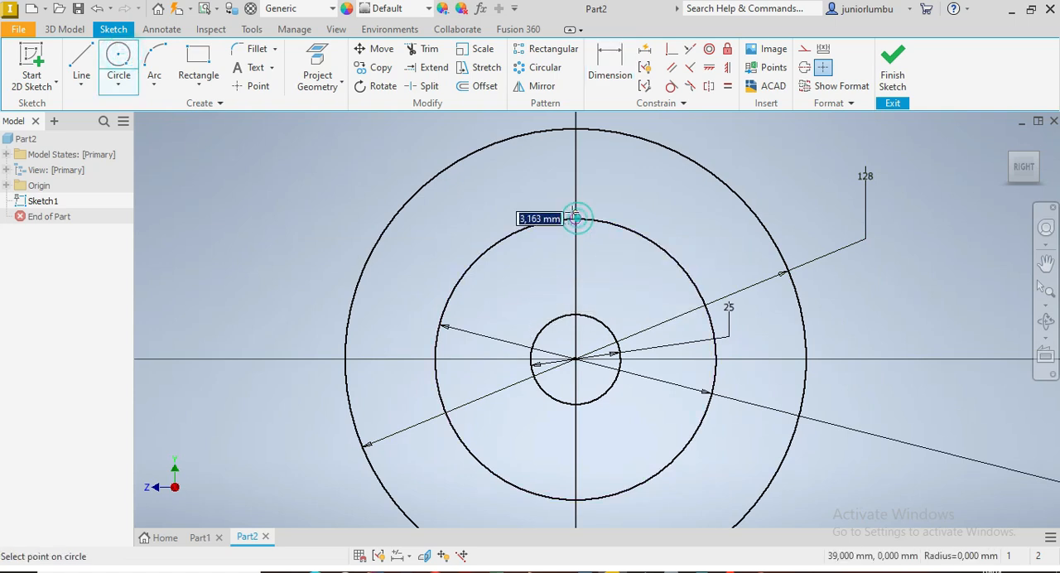
{"action": "left_click", "coordinate": [560, 191]}
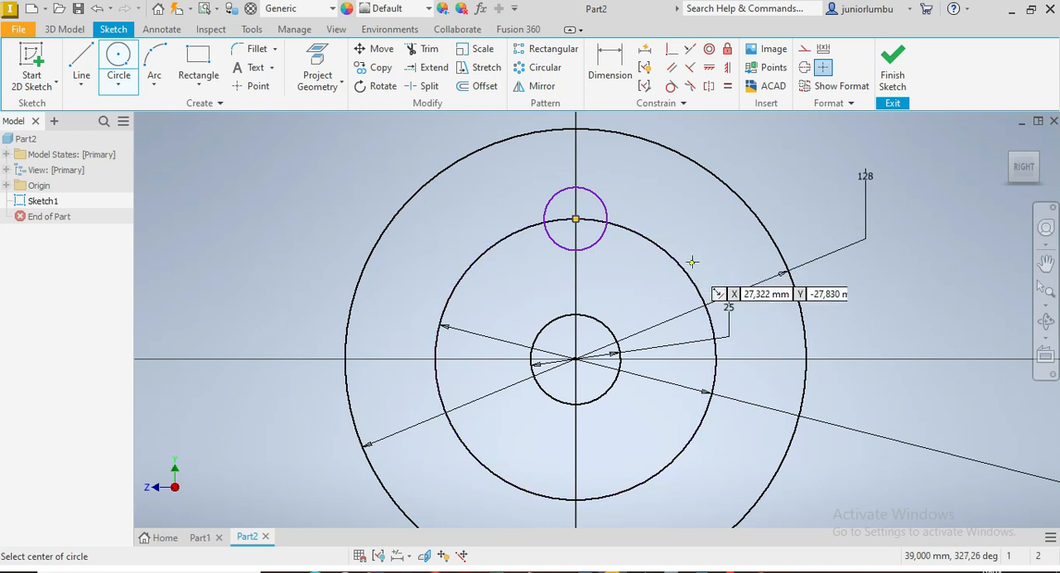
{"action": "left_click", "coordinate": [576, 220]}
{"action": "left_click", "coordinate": [563, 205]}
Step: Dimension the two small concentric circles on the 78 mm circle to diameters of 15 mm and 27 mm
{"action": "left_click", "coordinate": [613, 66]}
{"action": "left_click", "coordinate": [584, 210]}
{"action": "left_click", "coordinate": [825, 196]}
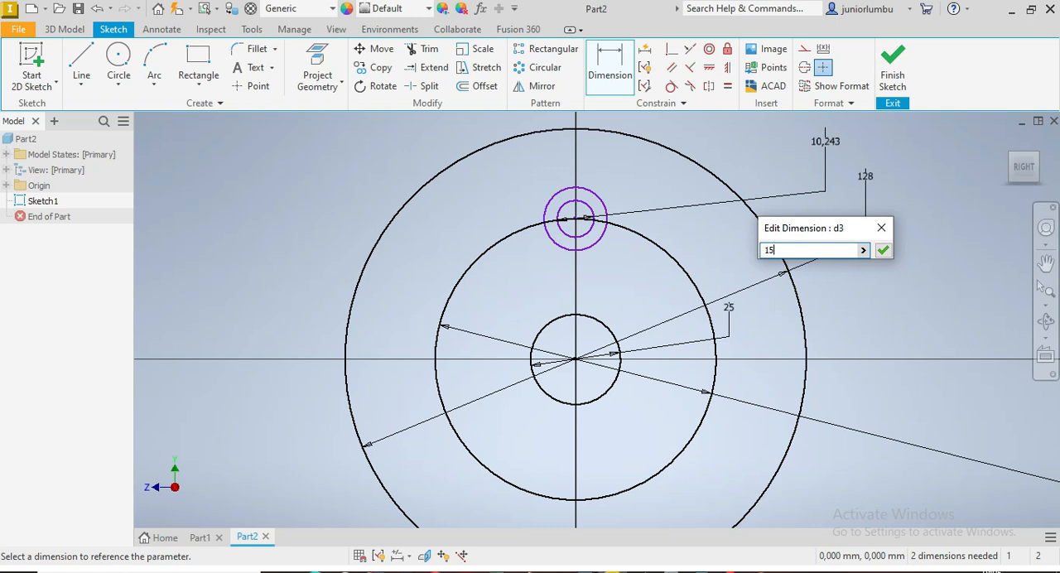
{"action": "key", "text": "Return"}
{"action": "left_click", "coordinate": [601, 206]}
{"action": "left_click", "coordinate": [791, 177]}
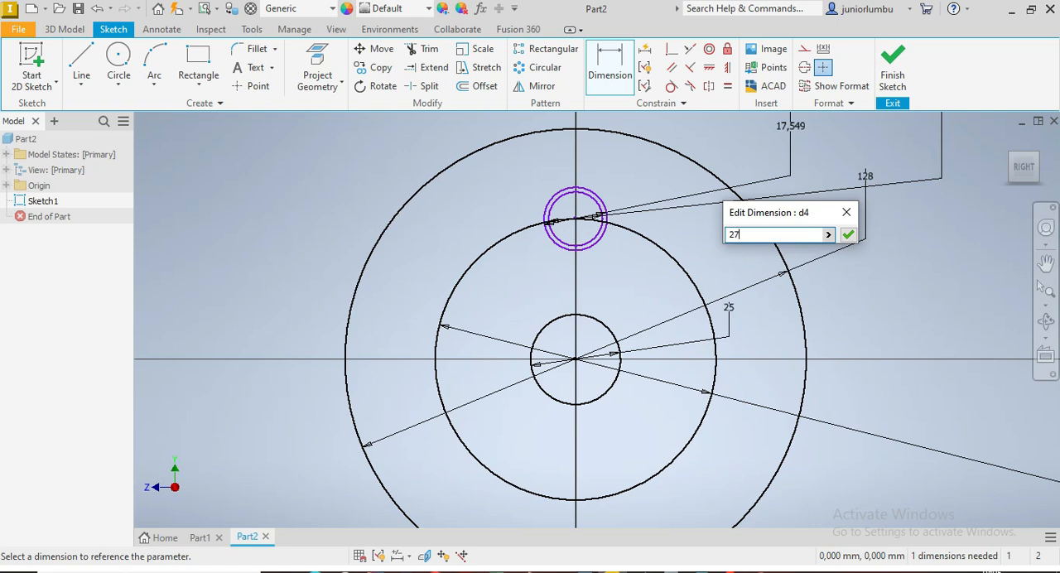
{"action": "key", "text": "Return"}
Step: Sketch two more circles centred on the origin, one just outside the 78 mm circle and one about 7 mm inside it
{"action": "scroll", "coordinate": [774, 183], "scroll_direction": "down", "scroll_amount": 5}
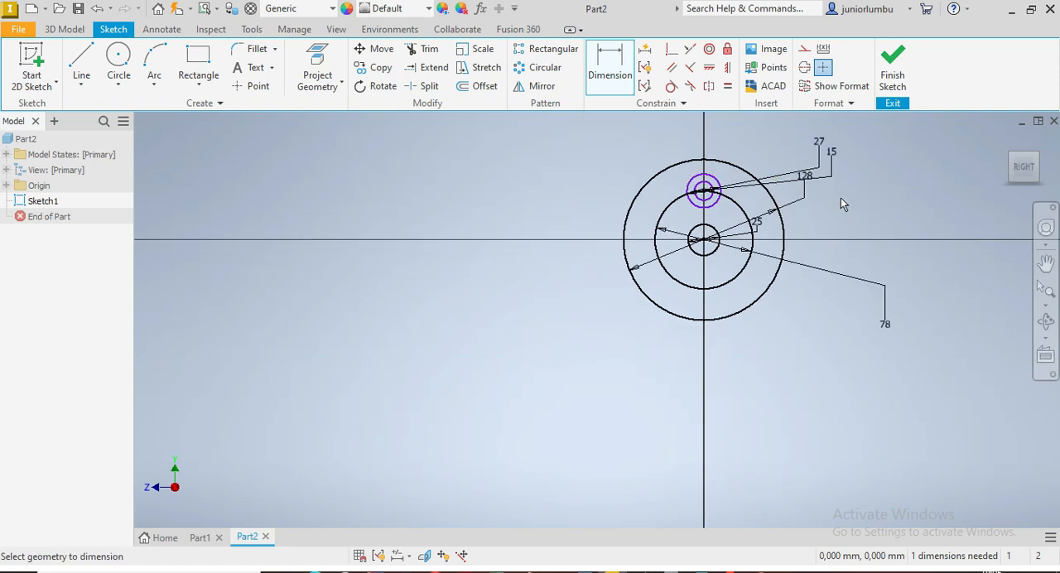
{"action": "scroll", "coordinate": [786, 154], "scroll_direction": "up", "scroll_amount": 3}
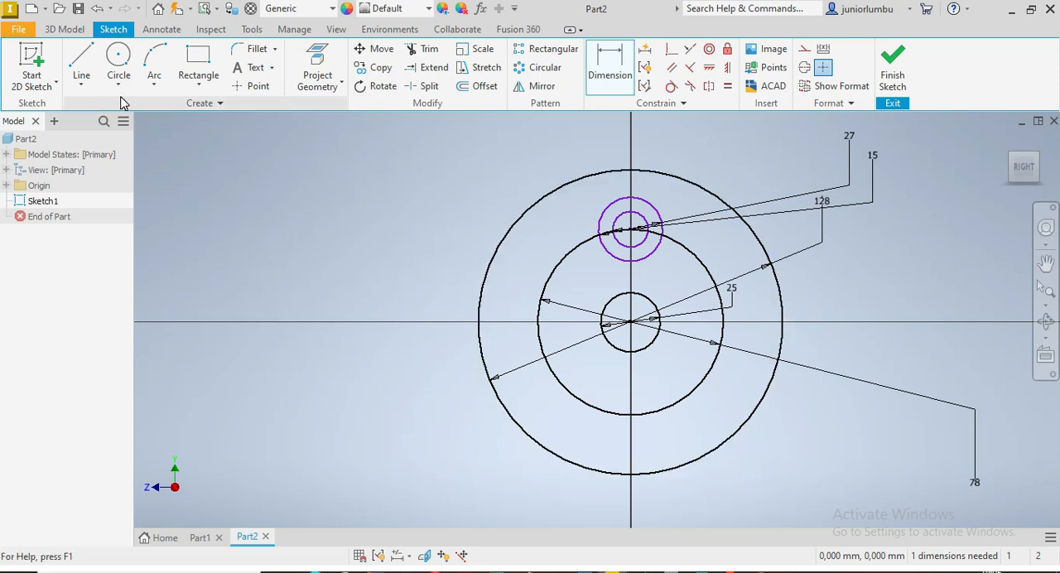
{"action": "left_click", "coordinate": [119, 59]}
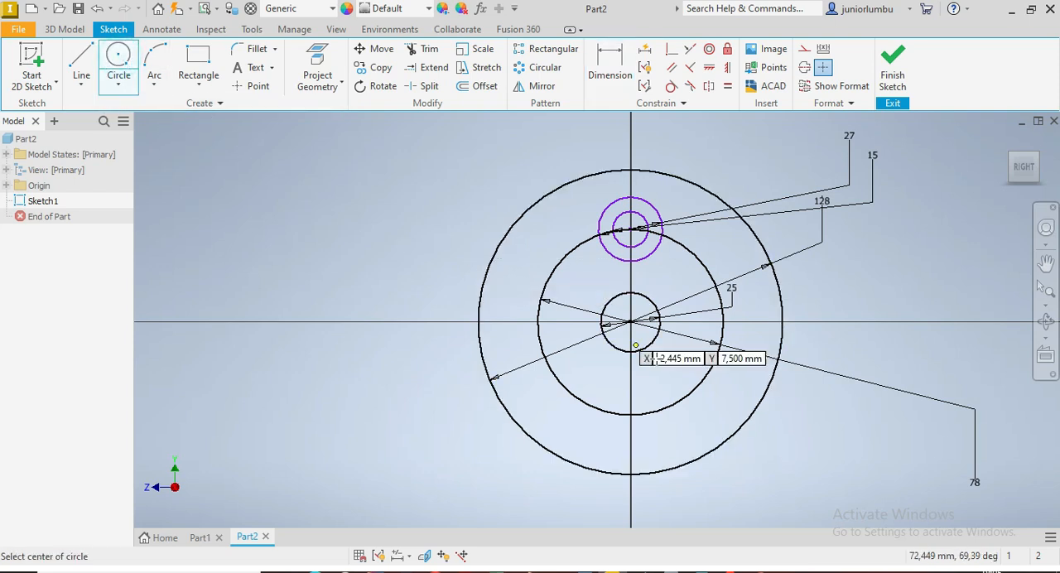
{"action": "left_click", "coordinate": [631, 321]}
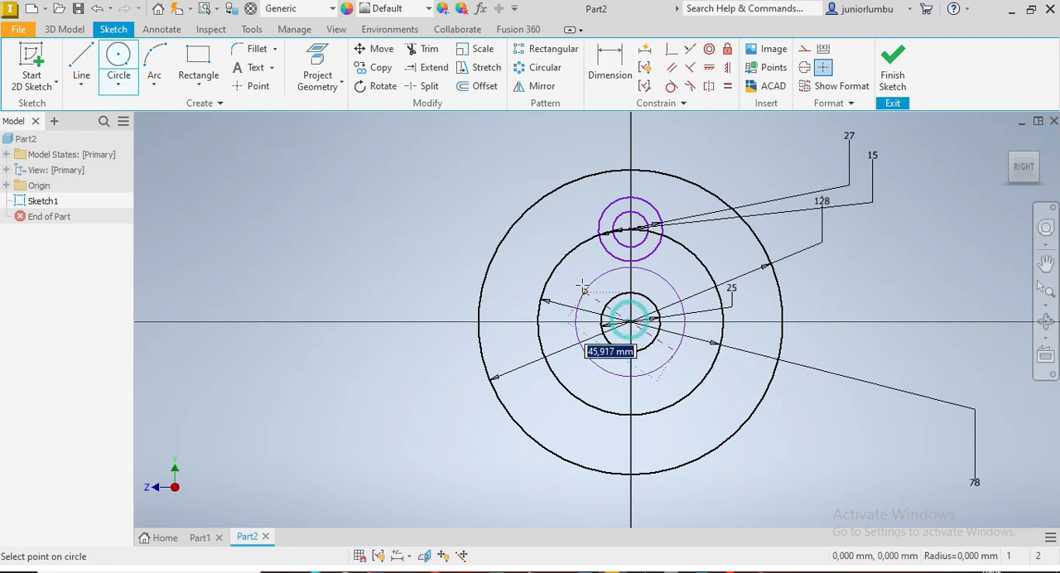
{"action": "left_click", "coordinate": [551, 246]}
{"action": "left_click", "coordinate": [631, 322]}
{"action": "left_click", "coordinate": [567, 278]}
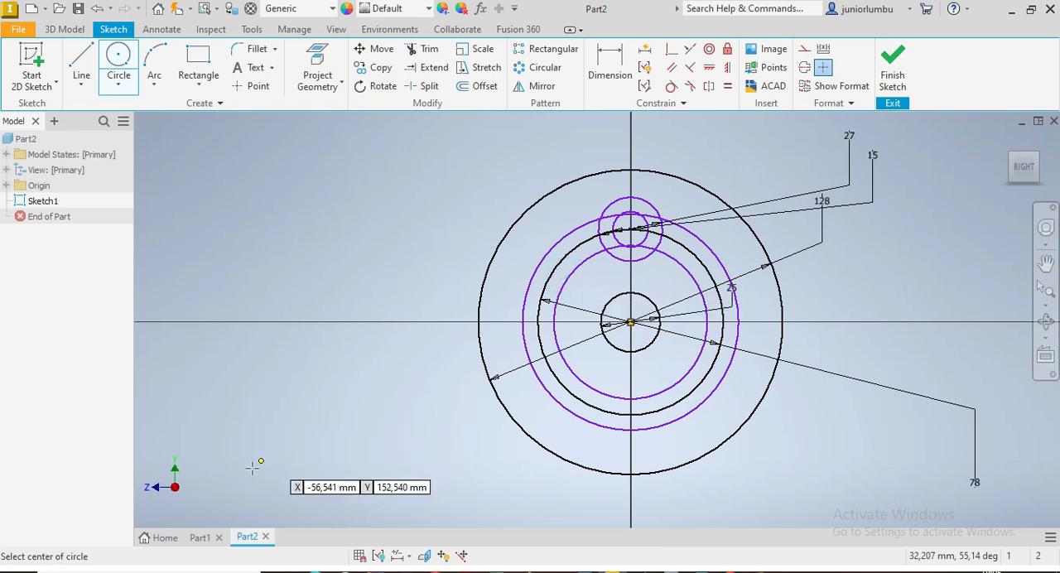
Step: Switch to Part1 to examine the finished reference model from another angle, and return to the Part2 sketch
{"action": "left_click", "coordinate": [197, 538]}
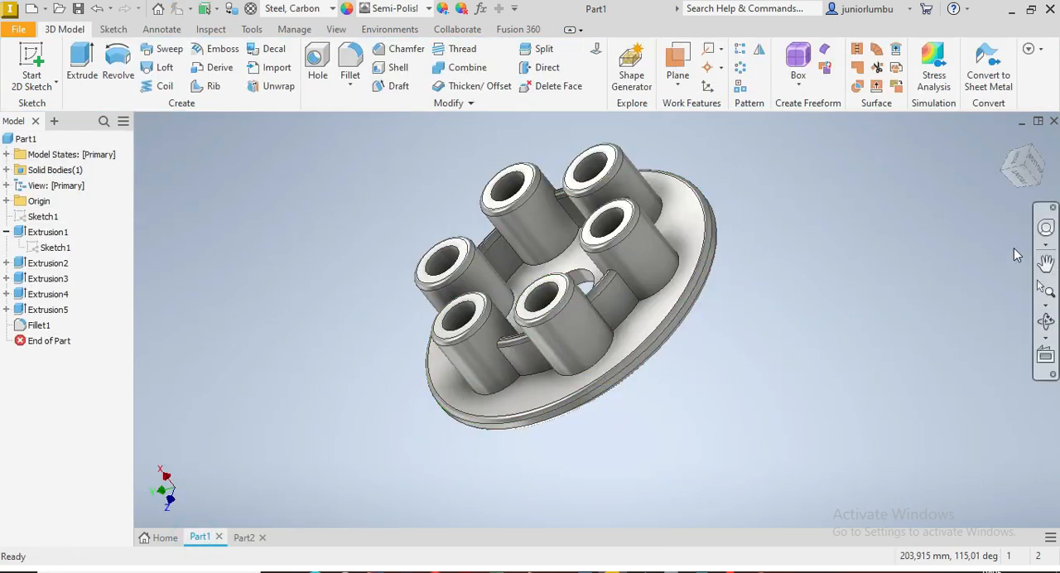
{"action": "left_click", "coordinate": [1023, 174]}
{"action": "left_click", "coordinate": [547, 186]}
{"action": "left_click", "coordinate": [241, 539]}
Step: Dimension the gap between the 78 mm circle and the circle just inside it to 2.5 mm
{"action": "scroll", "coordinate": [583, 270], "scroll_direction": "down", "scroll_amount": 7}
{"action": "scroll", "coordinate": [567, 230], "scroll_direction": "up", "scroll_amount": 3}
{"action": "left_click", "coordinate": [609, 65]}
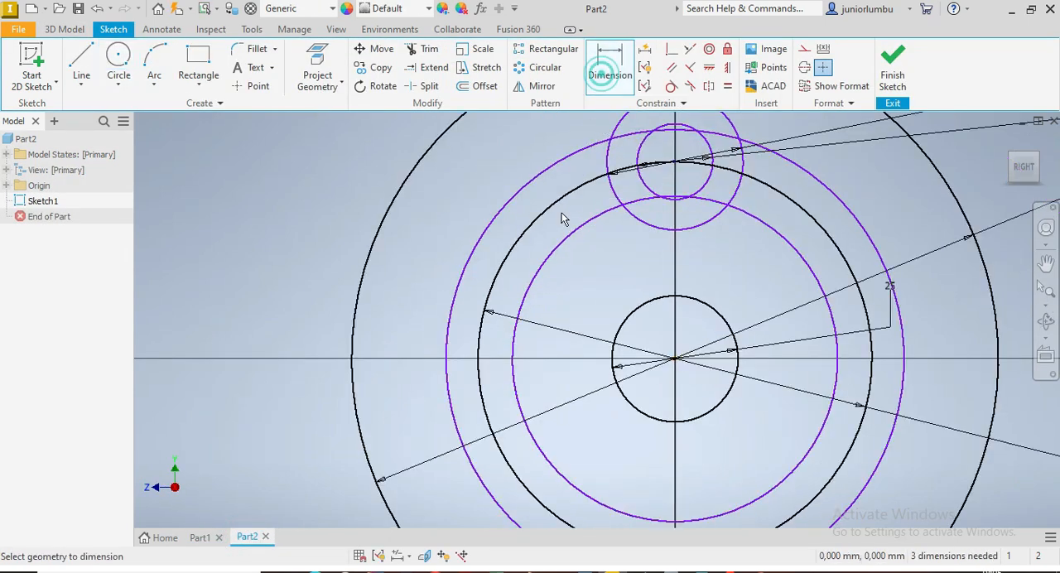
{"action": "left_click", "coordinate": [530, 222]}
{"action": "left_click", "coordinate": [559, 245]}
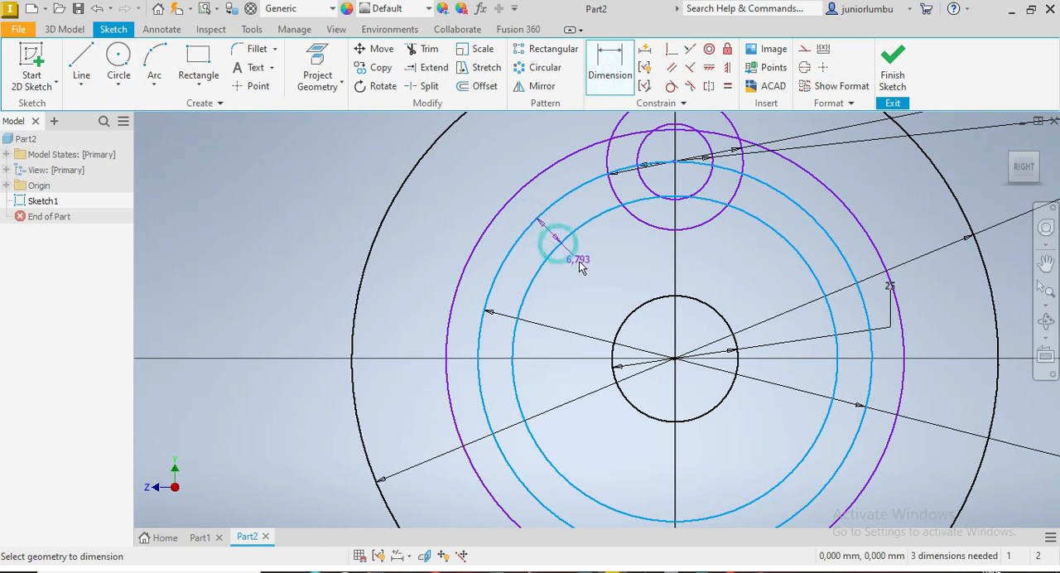
{"action": "left_click", "coordinate": [580, 264]}
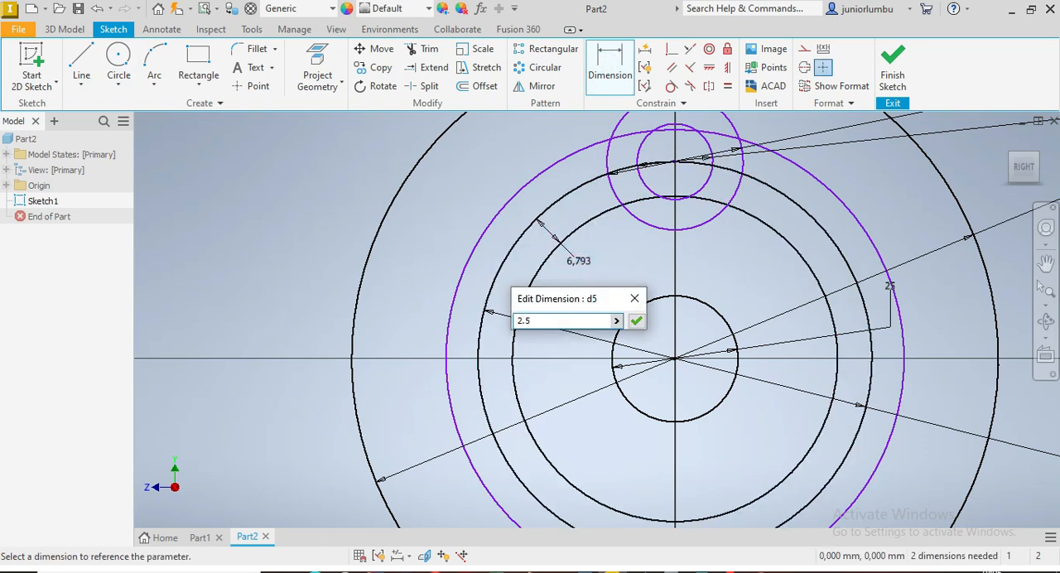
{"action": "key", "text": "Return"}
Step: Dimension the gap between the two circles flanking the 78 mm circle to 5 mm
{"action": "left_click", "coordinate": [539, 181]}
{"action": "left_click", "coordinate": [566, 212]}
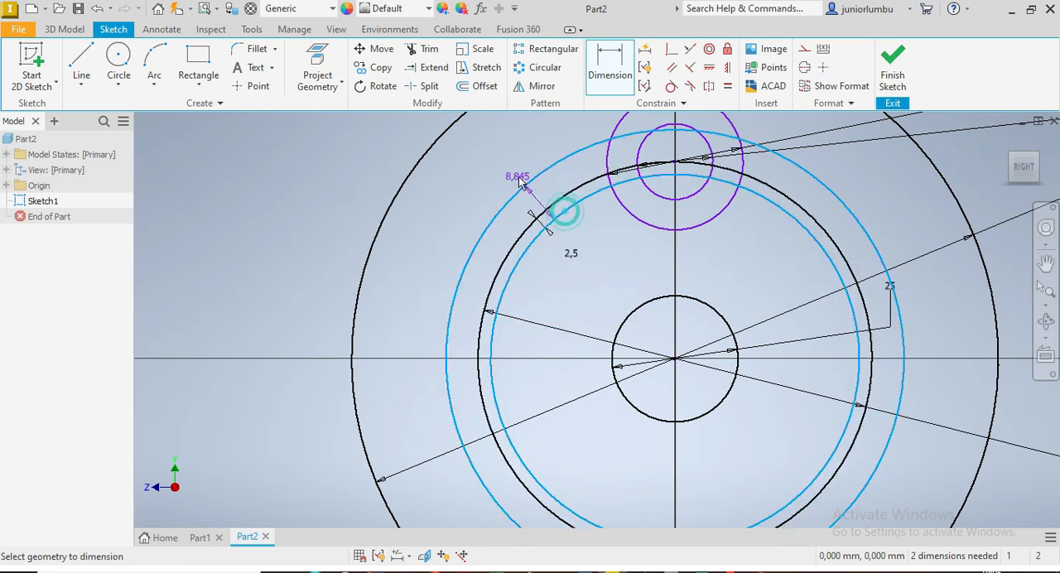
{"action": "left_click", "coordinate": [513, 169]}
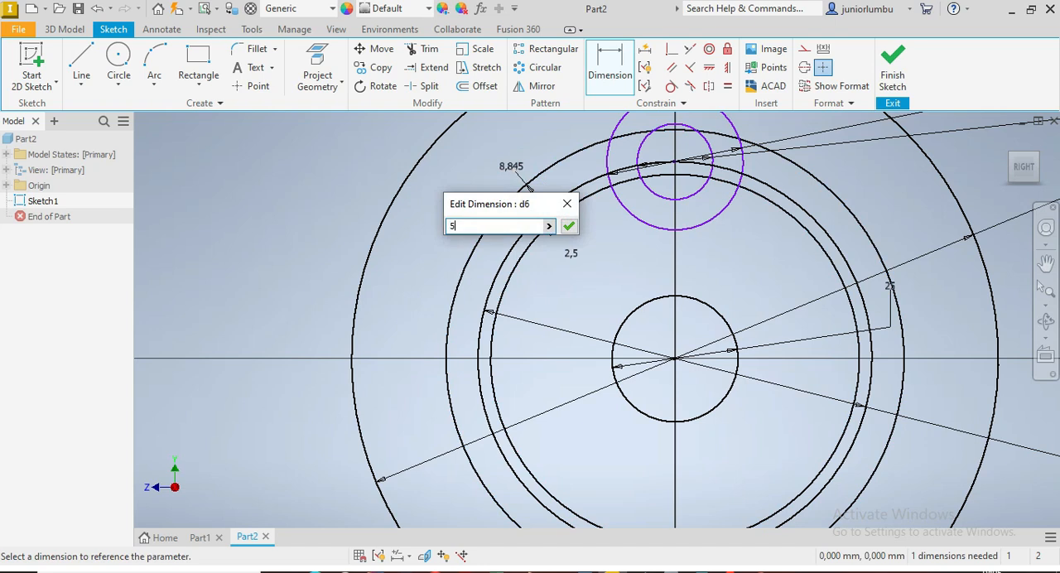
{"action": "key", "text": "Return"}
{"action": "scroll", "coordinate": [512, 168], "scroll_direction": "down", "scroll_amount": 5}
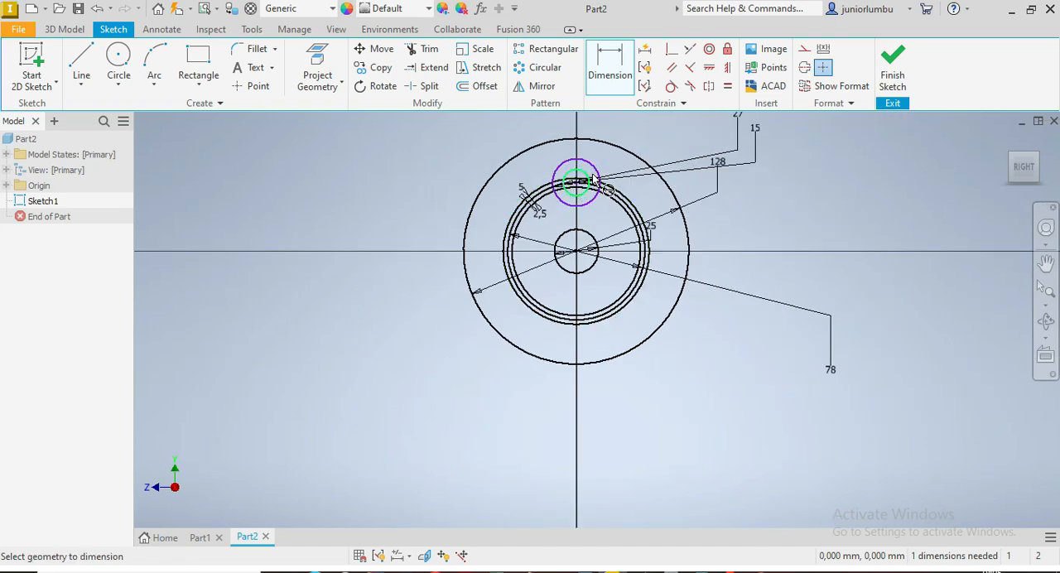
{"action": "scroll", "coordinate": [589, 175], "scroll_direction": "up", "scroll_amount": 3}
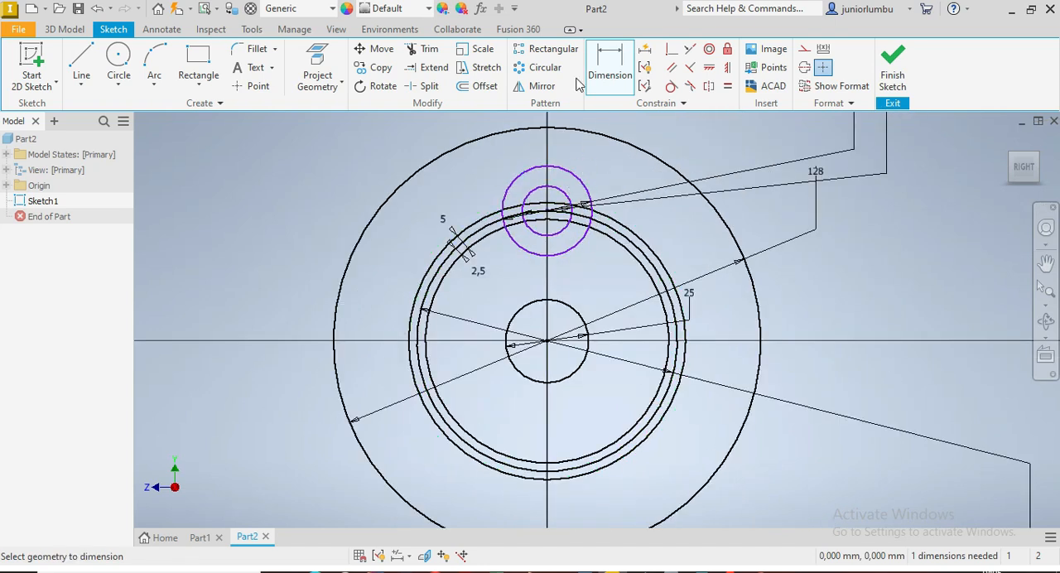
{"action": "left_click", "coordinate": [543, 67]}
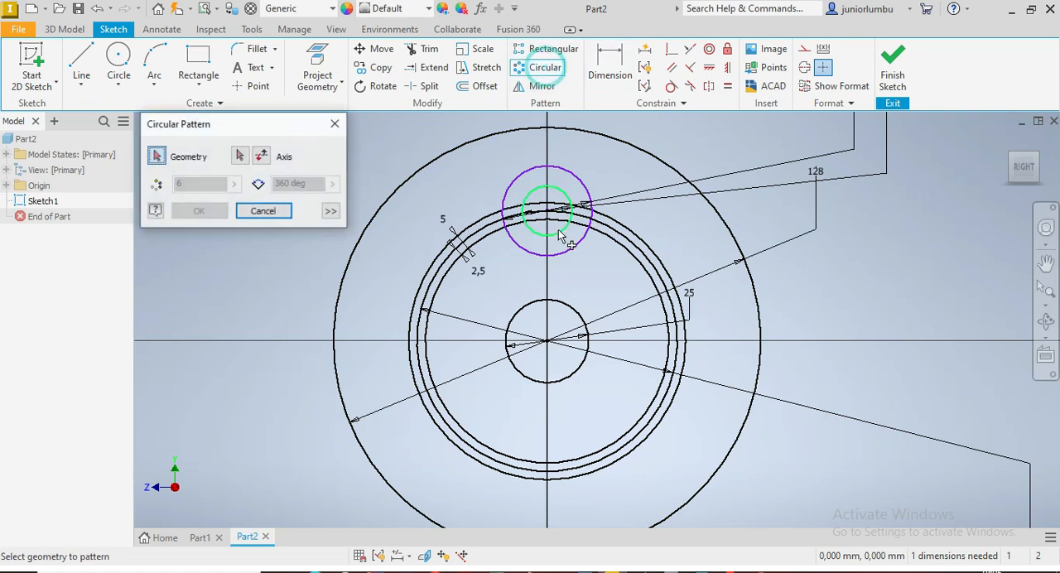
{"action": "left_click", "coordinate": [577, 181]}
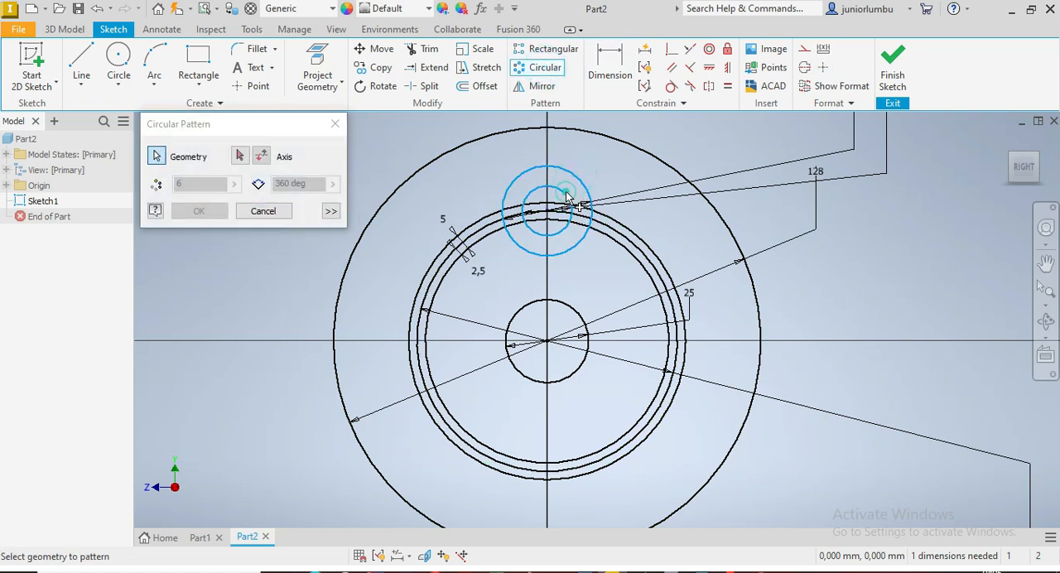
{"action": "left_click", "coordinate": [241, 159]}
{"action": "left_click", "coordinate": [547, 340]}
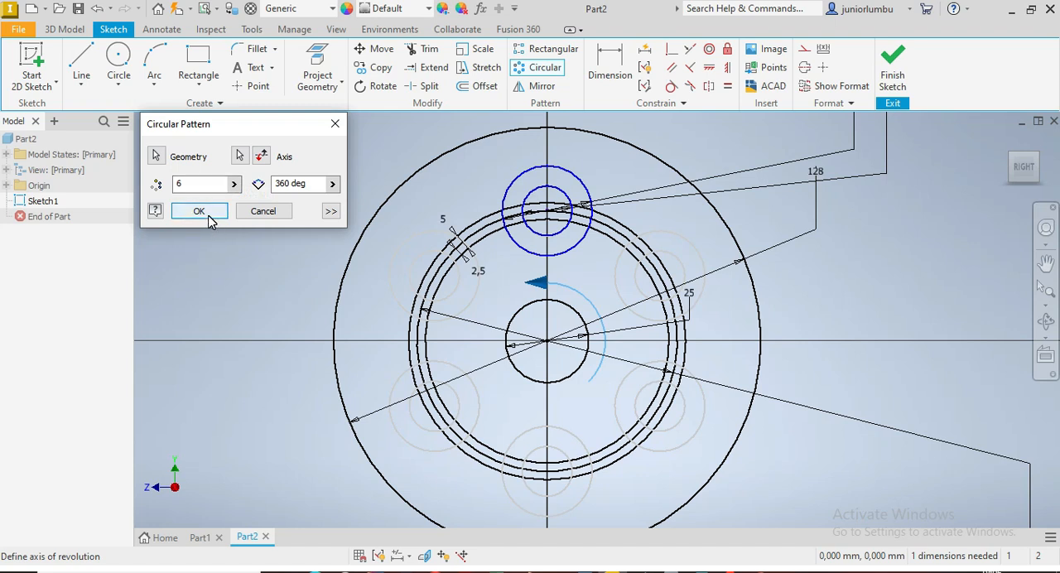
{"action": "left_click", "coordinate": [263, 211]}
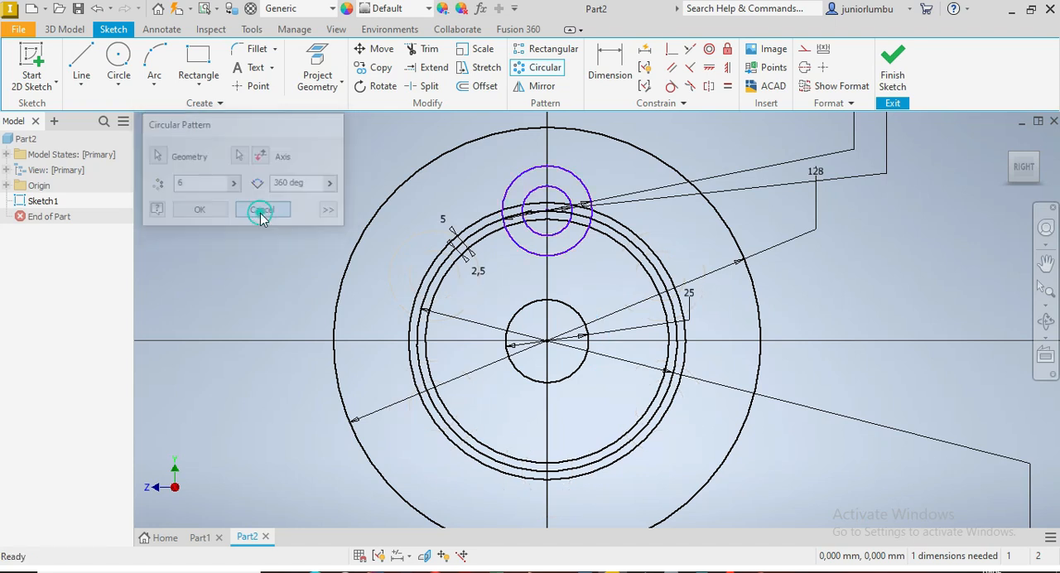
{"action": "left_click", "coordinate": [623, 76]}
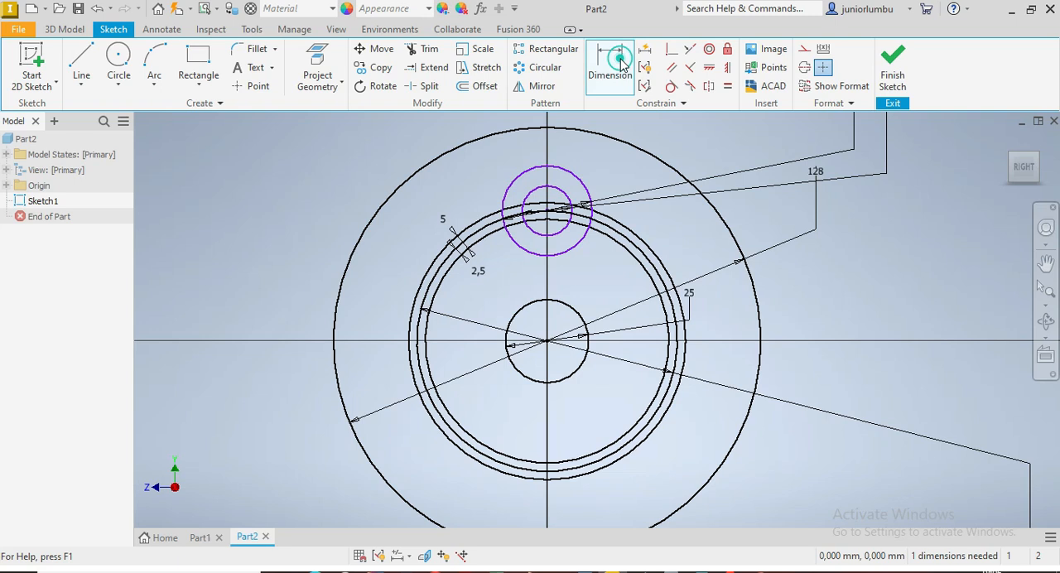
{"action": "left_click", "coordinate": [577, 184]}
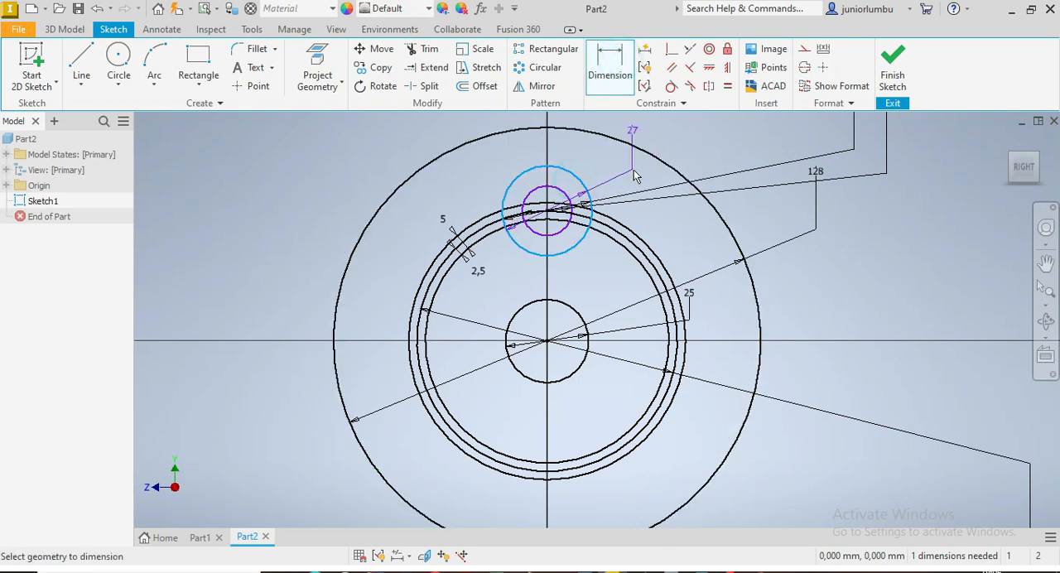
{"action": "key", "text": "Escape"}
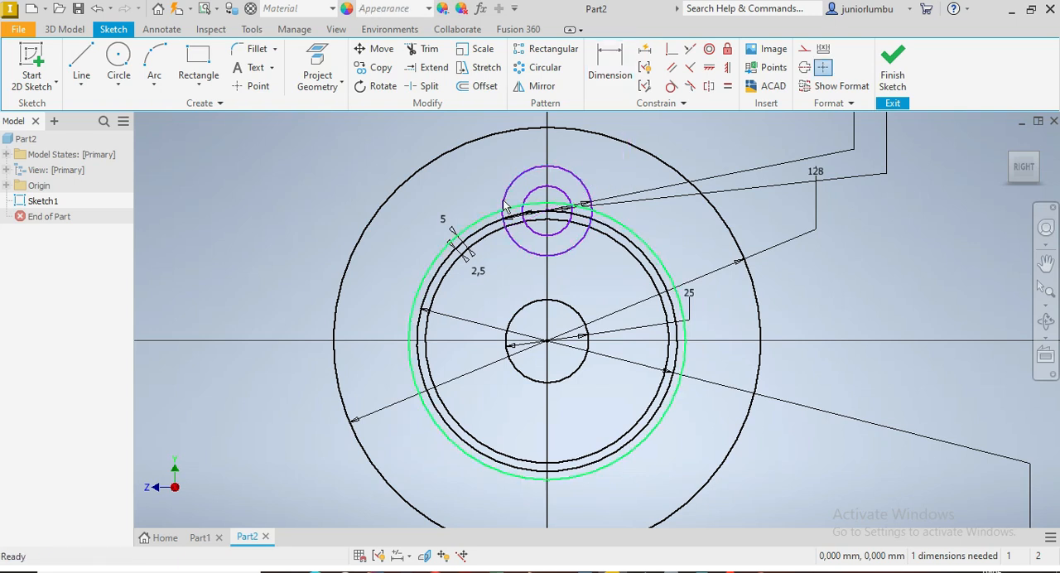
Step: Circular-pattern the two concentric boss circles about the origin, with 6 occurrences over 360 degrees
{"action": "left_click", "coordinate": [543, 68]}
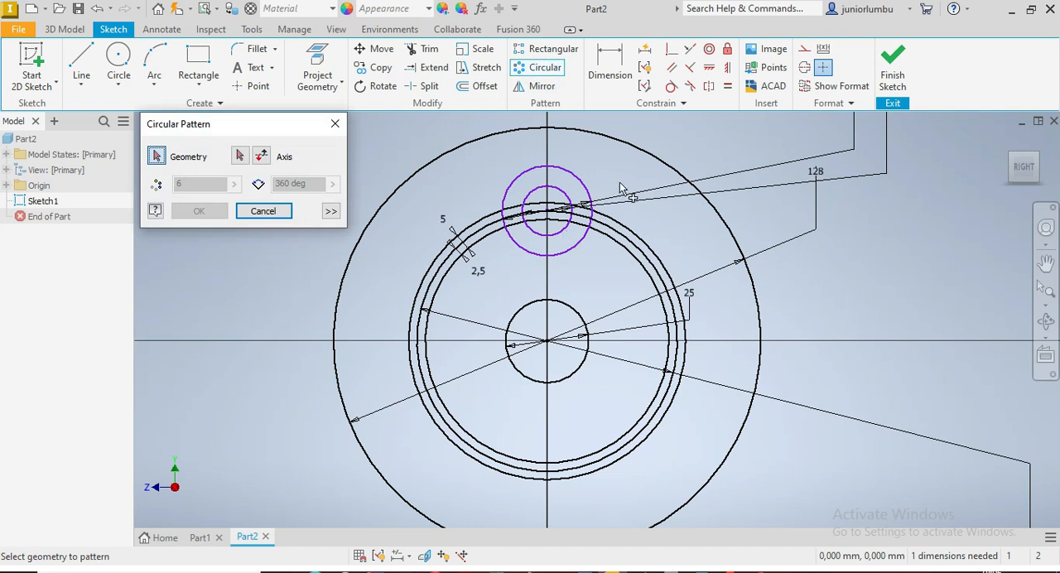
{"action": "left_click", "coordinate": [578, 179]}
{"action": "left_click", "coordinate": [563, 194]}
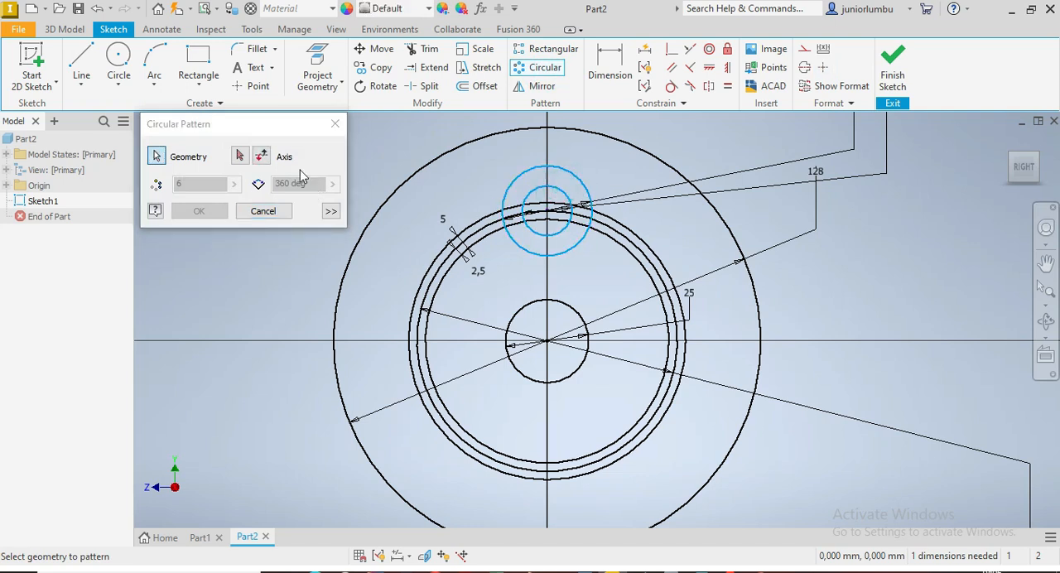
{"action": "left_click", "coordinate": [238, 158]}
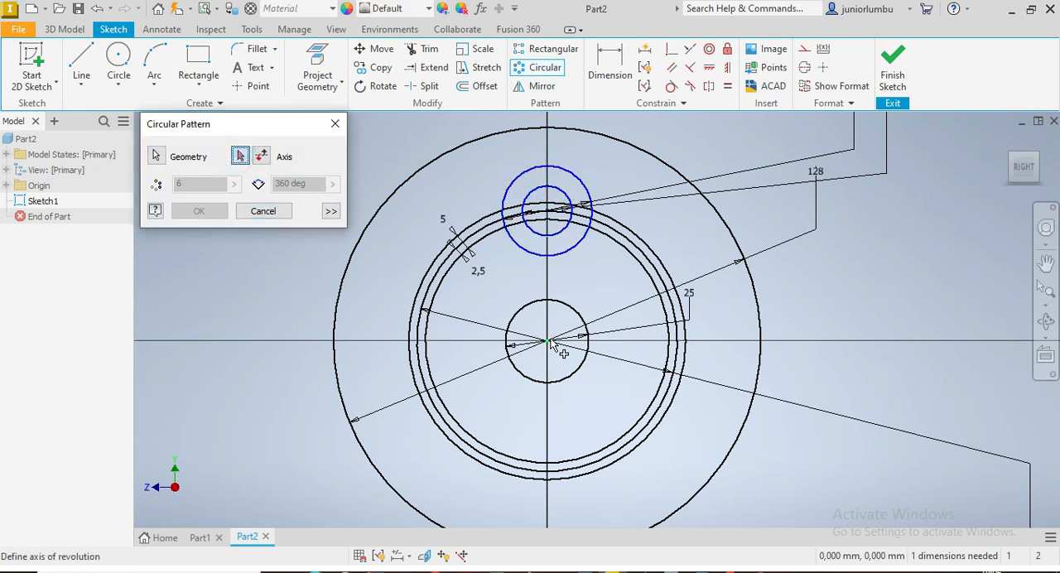
{"action": "left_click", "coordinate": [548, 342]}
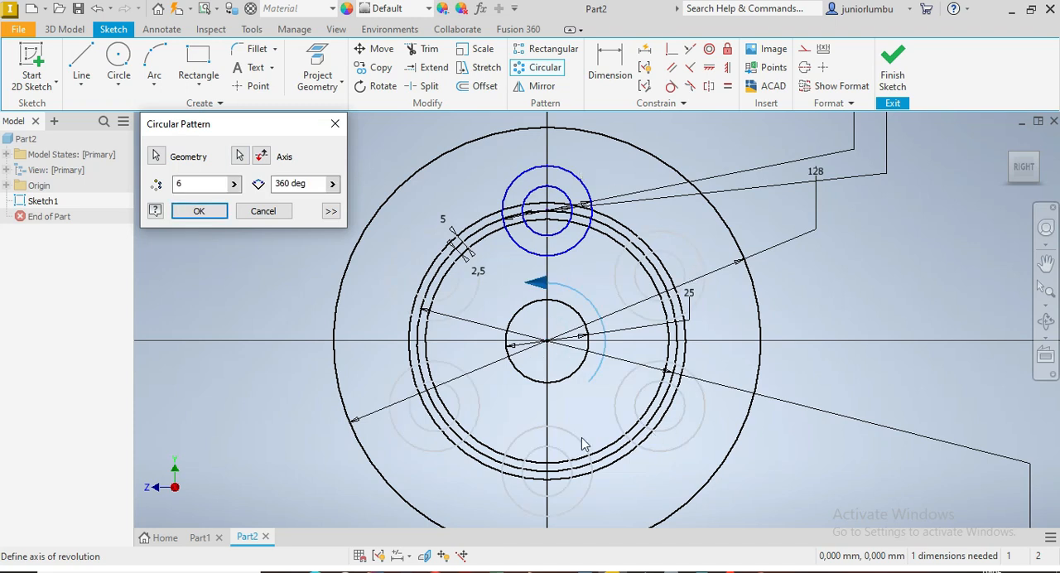
{"action": "left_click", "coordinate": [199, 212]}
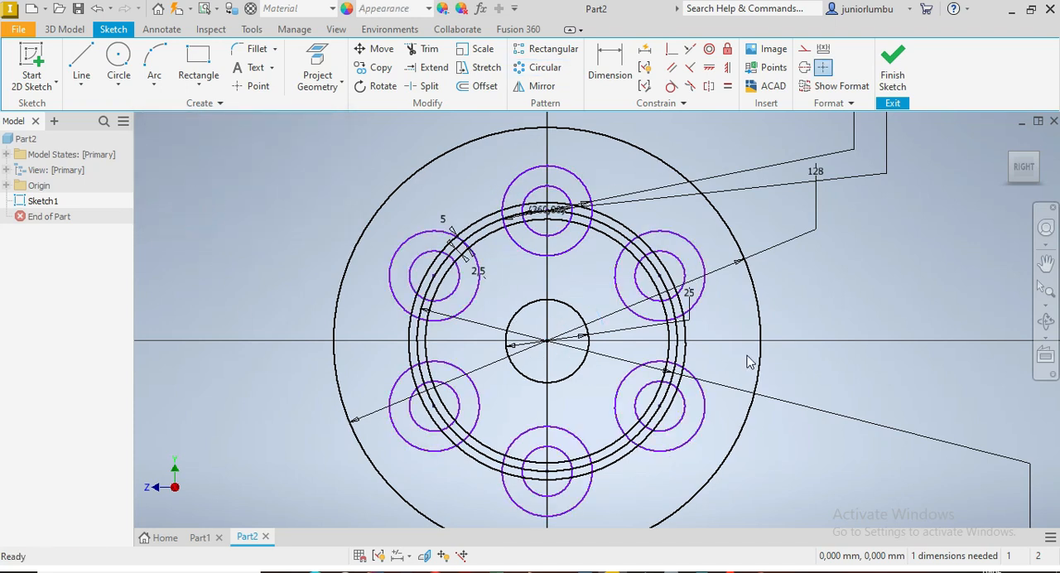
{"action": "scroll", "coordinate": [748, 359], "scroll_direction": "down", "scroll_amount": 3}
{"action": "scroll", "coordinate": [730, 366], "scroll_direction": "up", "scroll_amount": 1}
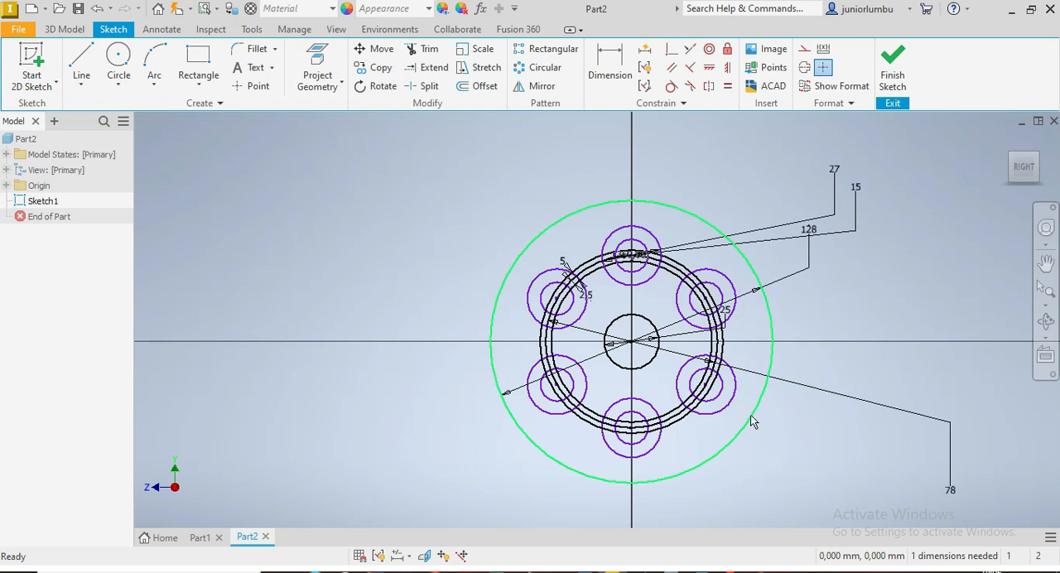
{"action": "scroll", "coordinate": [762, 360], "scroll_direction": "up", "scroll_amount": 4}
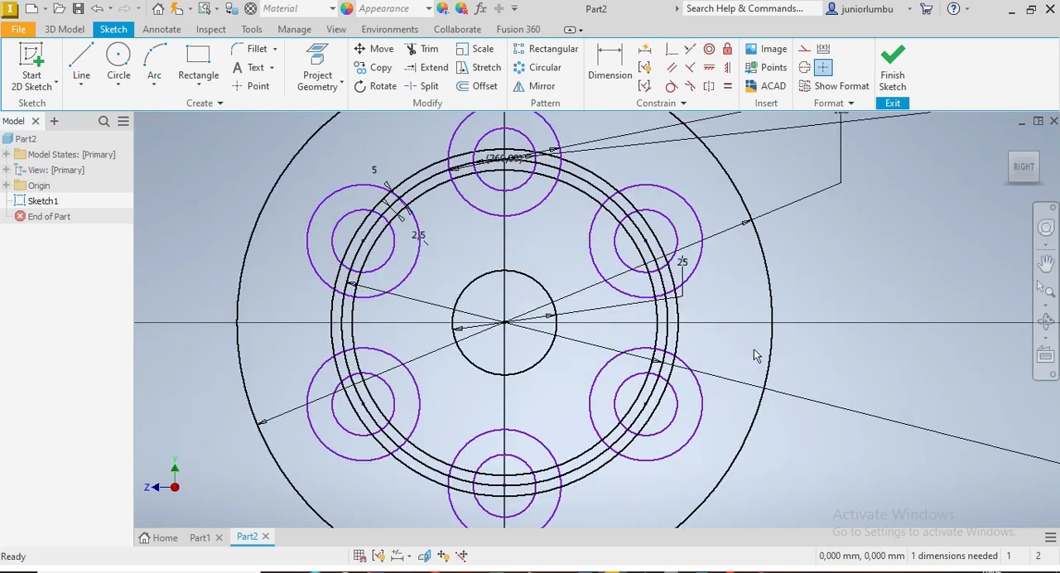
{"action": "scroll", "coordinate": [617, 300], "scroll_direction": "down", "scroll_amount": 3}
{"action": "left_click", "coordinate": [425, 49]}
{"action": "scroll", "coordinate": [534, 213], "scroll_direction": "up", "scroll_amount": 2}
{"action": "scroll", "coordinate": [519, 220], "scroll_direction": "up", "scroll_amount": 2}
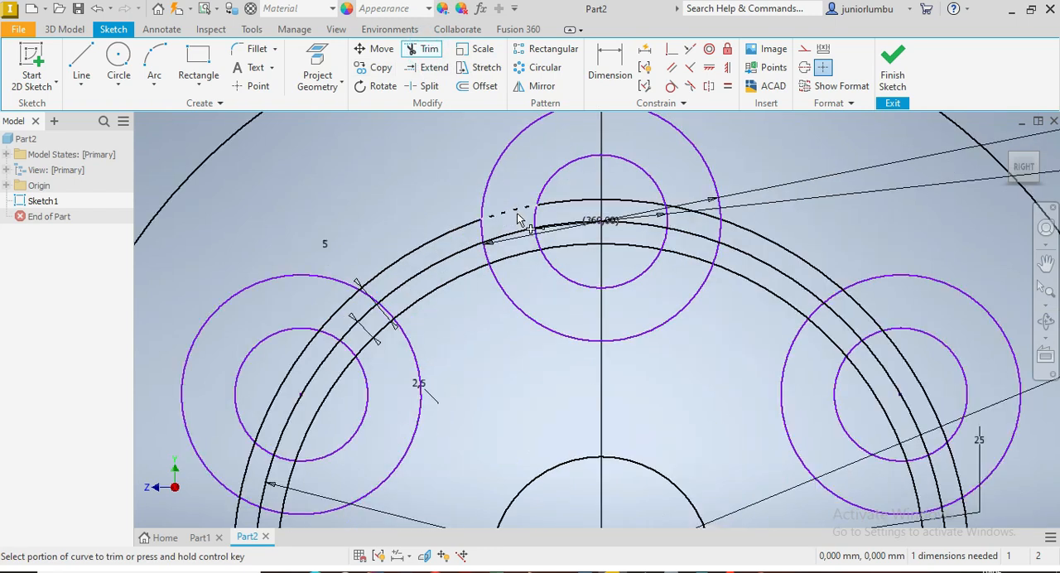
{"action": "scroll", "coordinate": [497, 240], "scroll_direction": "down", "scroll_amount": 2}
{"action": "key", "text": "Escape"}
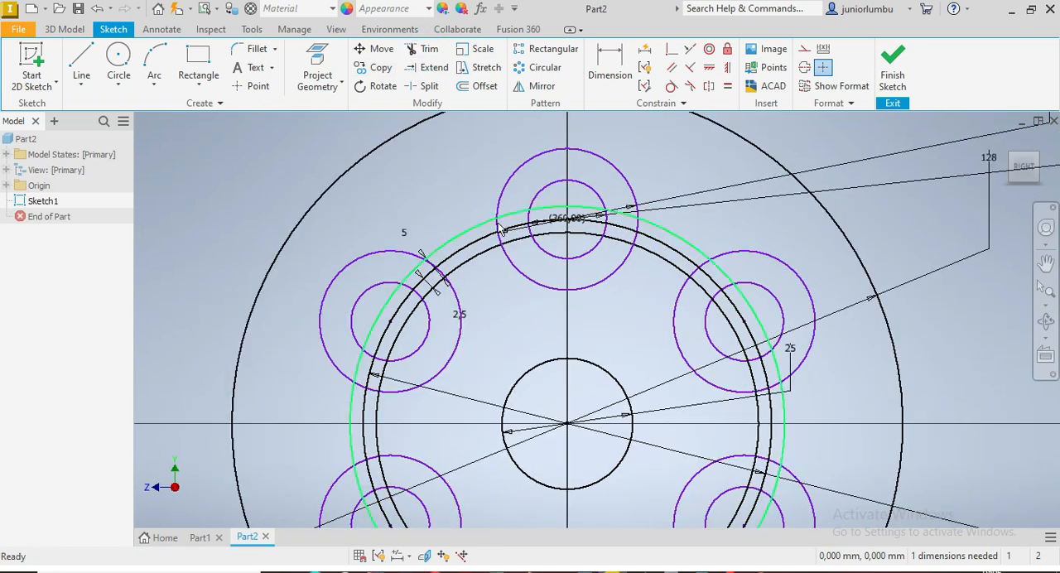
{"action": "left_click", "coordinate": [467, 238]}
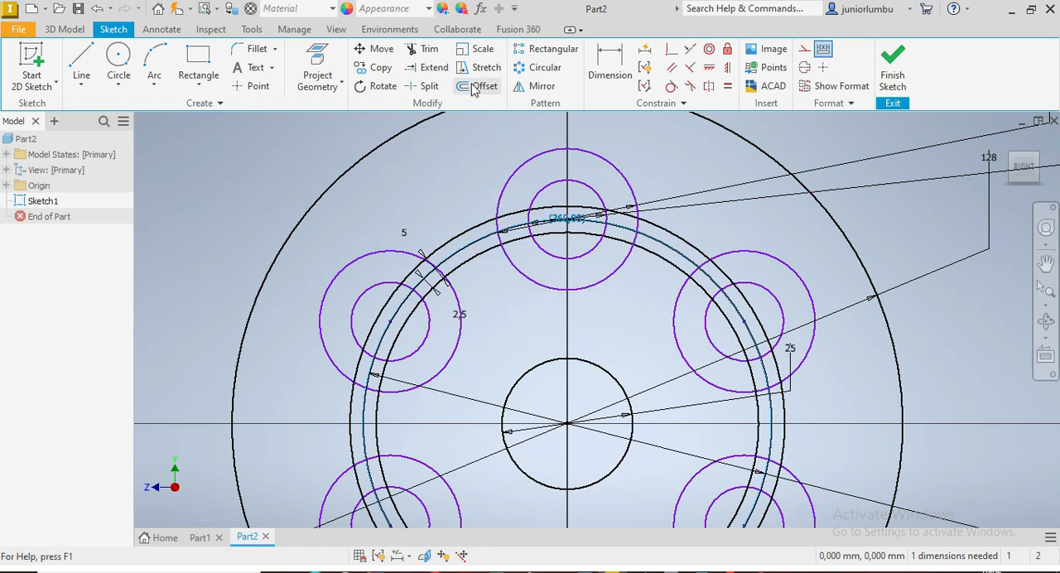
Step: Trim the ring circles' segments lying between the inner and outer circles of the top boss
{"action": "left_click", "coordinate": [426, 48]}
{"action": "left_click", "coordinate": [513, 211]}
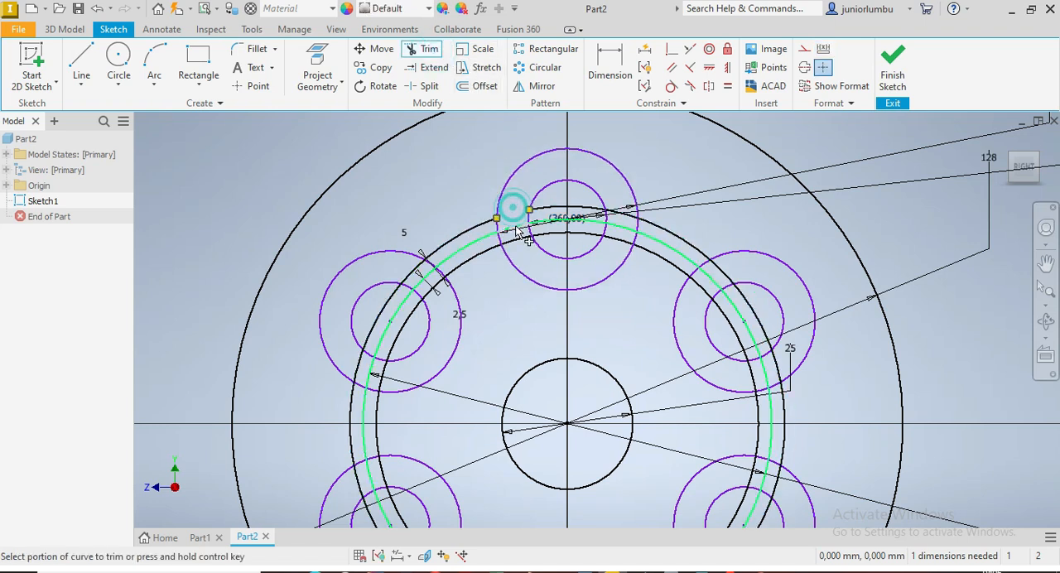
{"action": "scroll", "coordinate": [516, 231], "scroll_direction": "up", "scroll_amount": 3}
{"action": "left_click", "coordinate": [516, 244]}
{"action": "left_click", "coordinate": [514, 219]}
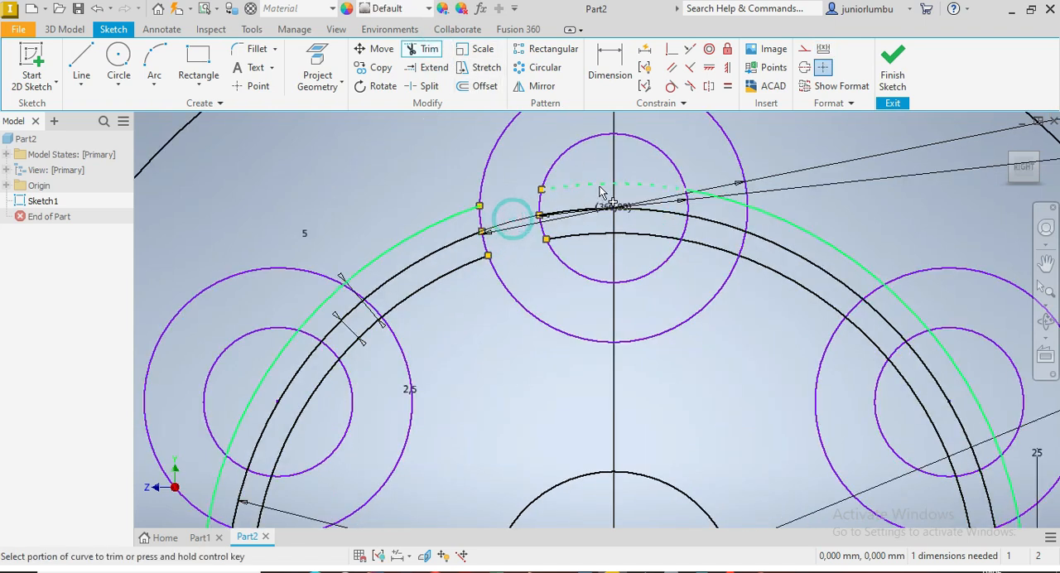
{"action": "left_click", "coordinate": [710, 199]}
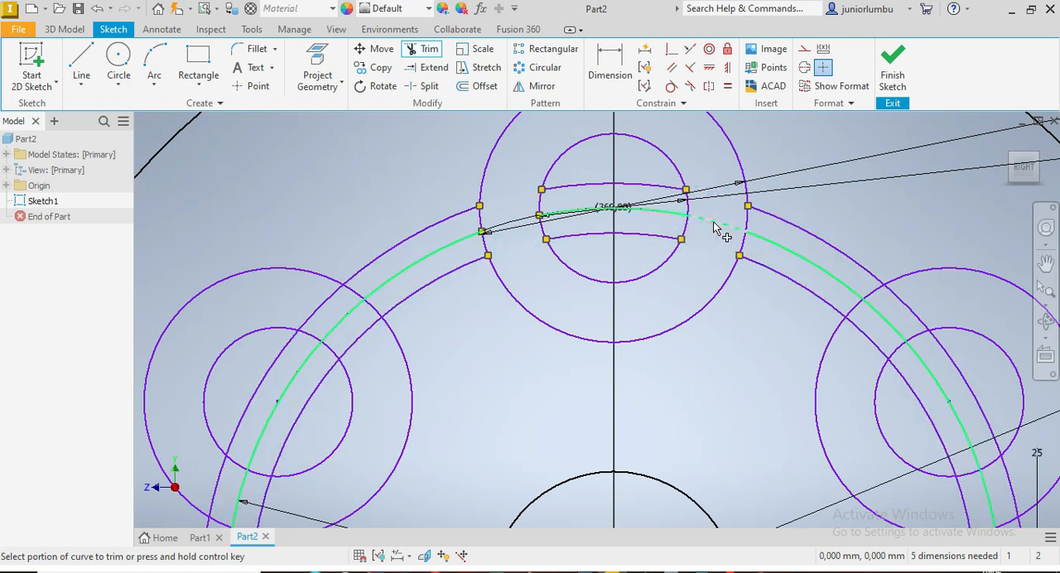
Step: Trim the ring circles' segments between the inner and outer circles of the upper-left boss
{"action": "scroll", "coordinate": [634, 300], "scroll_direction": "down", "scroll_amount": 5}
{"action": "scroll", "coordinate": [627, 319], "scroll_direction": "up", "scroll_amount": 3}
{"action": "scroll", "coordinate": [522, 299], "scroll_direction": "up", "scroll_amount": 3}
{"action": "scroll", "coordinate": [578, 255], "scroll_direction": "down", "scroll_amount": 3}
{"action": "scroll", "coordinate": [577, 255], "scroll_direction": "down", "scroll_amount": 3}
{"action": "scroll", "coordinate": [577, 255], "scroll_direction": "up", "scroll_amount": 4}
{"action": "left_click", "coordinate": [565, 227]}
{"action": "left_click", "coordinate": [603, 252]}
{"action": "left_click", "coordinate": [535, 346]}
{"action": "left_click", "coordinate": [548, 349]}
Step: Trim the ring circles' segments between the inner and outer circles of the lower-left and bottom bosses
{"action": "scroll", "coordinate": [571, 373], "scroll_direction": "down", "scroll_amount": 5}
{"action": "scroll", "coordinate": [560, 386], "scroll_direction": "up", "scroll_amount": 4}
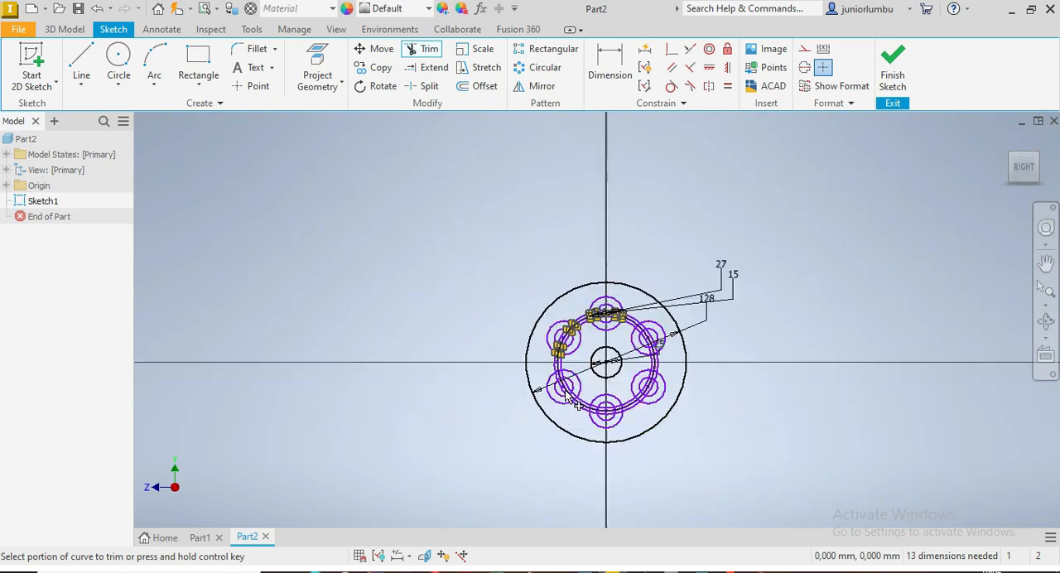
{"action": "left_click", "coordinate": [548, 330]}
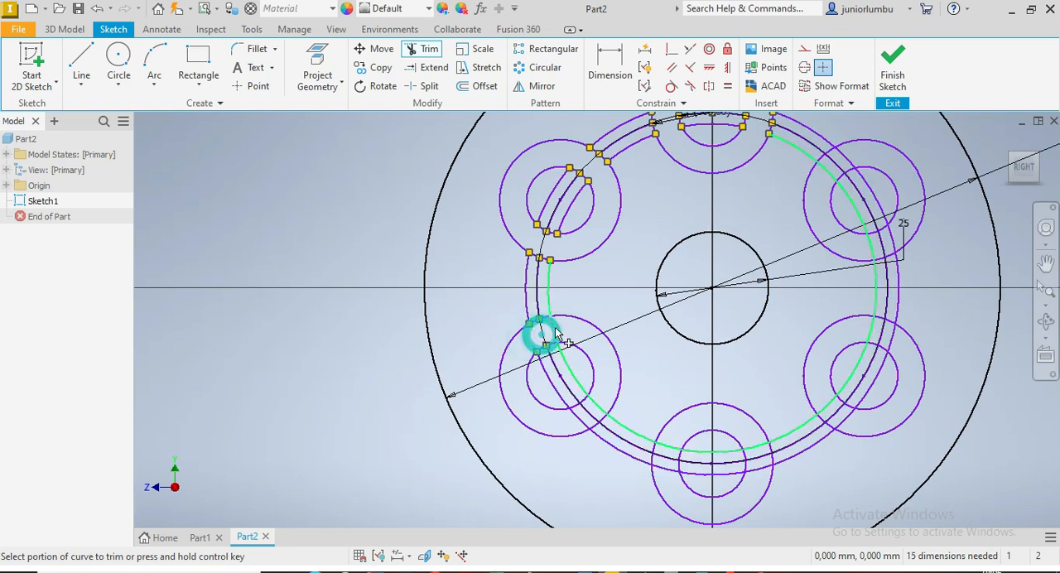
{"action": "left_click", "coordinate": [580, 409]}
{"action": "left_click", "coordinate": [670, 441]}
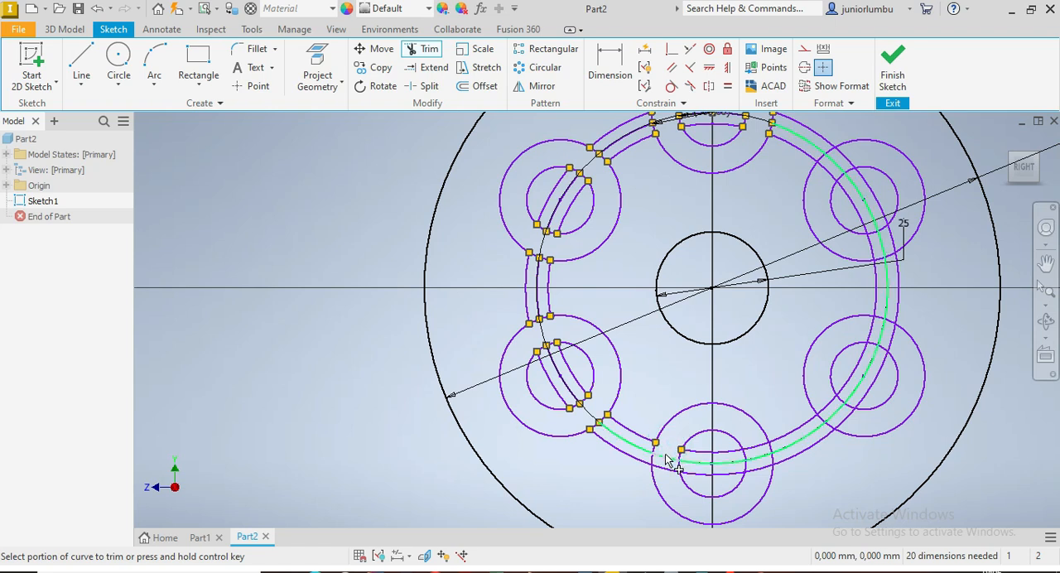
{"action": "left_click", "coordinate": [664, 466]}
{"action": "left_click", "coordinate": [727, 465]}
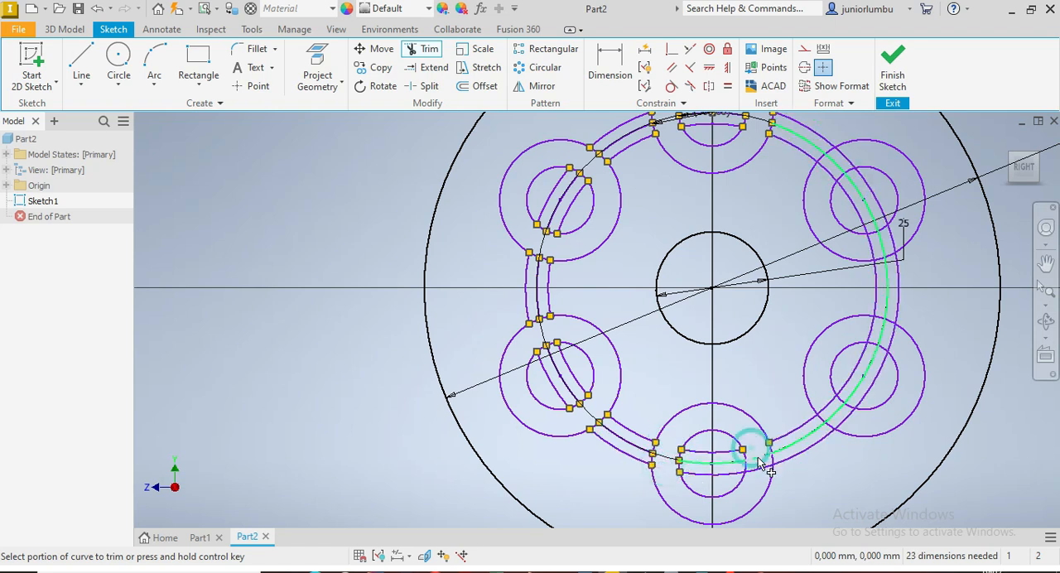
Step: Trim the ring circles' segments between the inner and outer circles of the lower-right and upper-right bosses
{"action": "left_click", "coordinate": [884, 338]}
{"action": "left_click", "coordinate": [831, 410]}
{"action": "scroll", "coordinate": [899, 218], "scroll_direction": "down", "scroll_amount": 3}
{"action": "scroll", "coordinate": [900, 217], "scroll_direction": "up", "scroll_amount": 4}
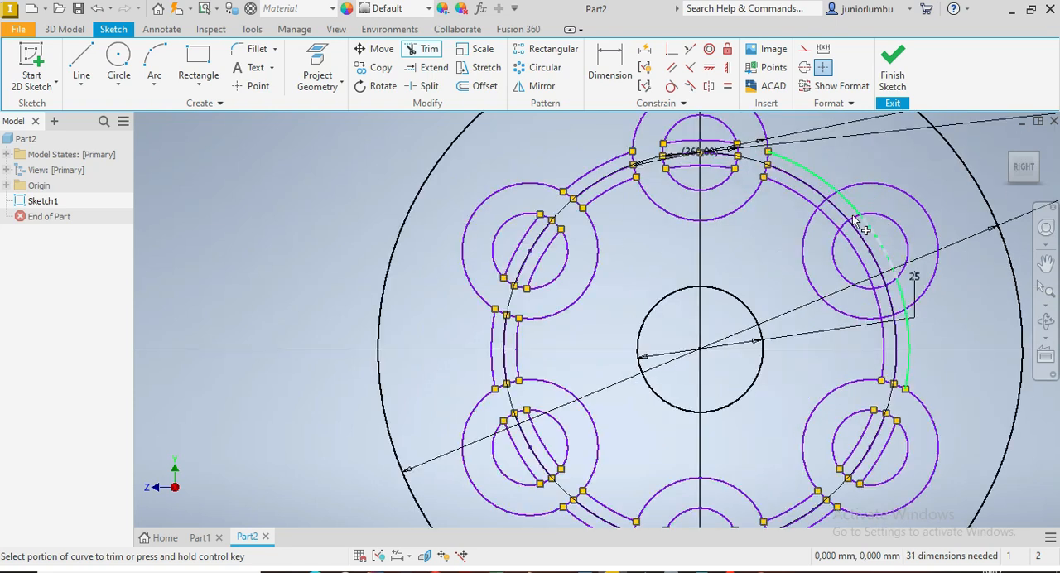
{"action": "left_click", "coordinate": [839, 201]}
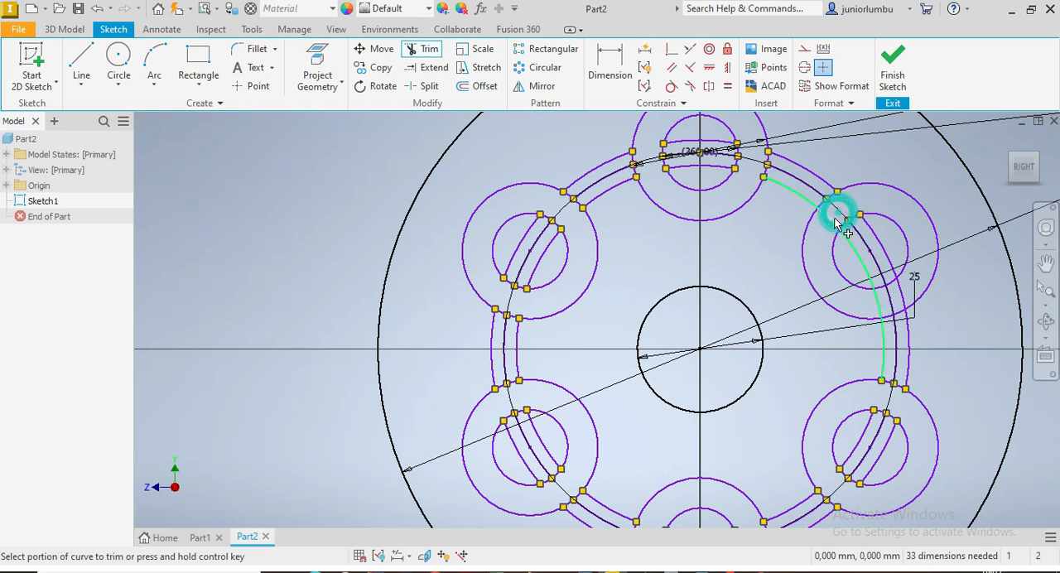
{"action": "left_click", "coordinate": [882, 307]}
Step: Extrude the outer flange region and the inner plate region around the 25 mm hole by 7 mm
{"action": "scroll", "coordinate": [884, 325], "scroll_direction": "down", "scroll_amount": 5}
{"action": "scroll", "coordinate": [883, 326], "scroll_direction": "up", "scroll_amount": 5}
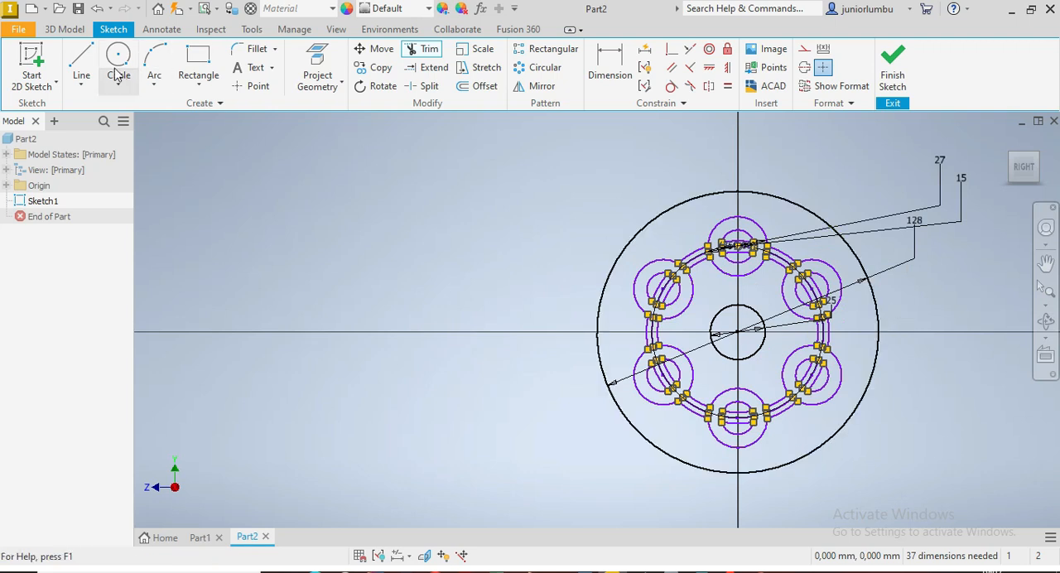
{"action": "left_click", "coordinate": [65, 30]}
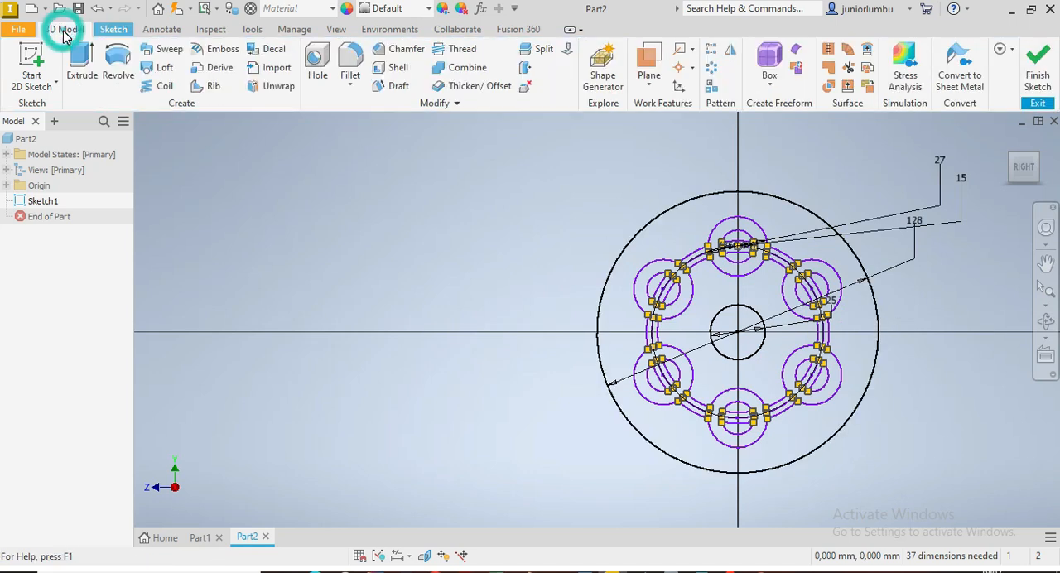
{"action": "left_click", "coordinate": [79, 69]}
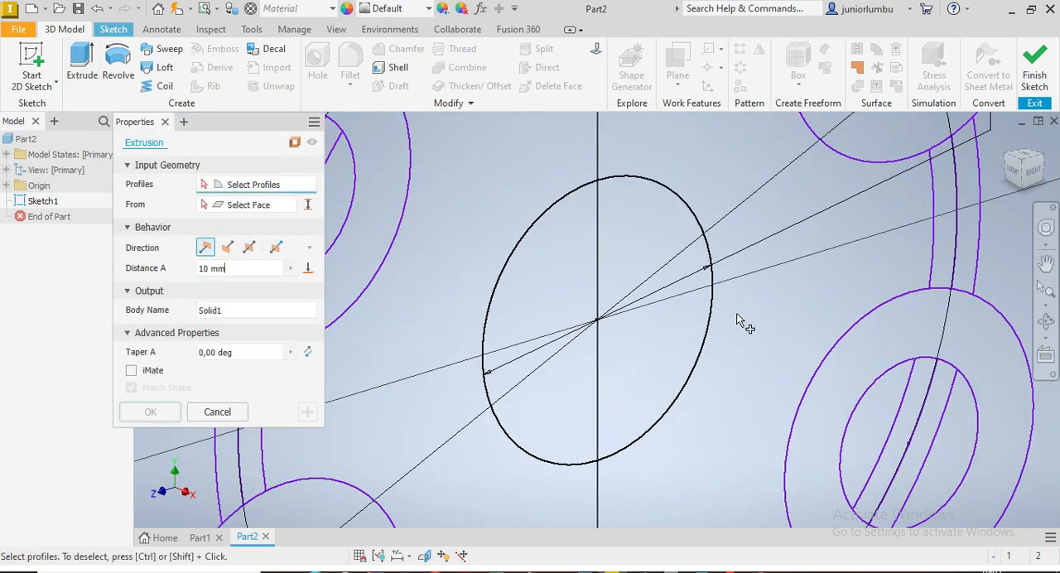
{"action": "scroll", "coordinate": [707, 313], "scroll_direction": "up", "scroll_amount": 10}
{"action": "scroll", "coordinate": [727, 306], "scroll_direction": "down", "scroll_amount": 6}
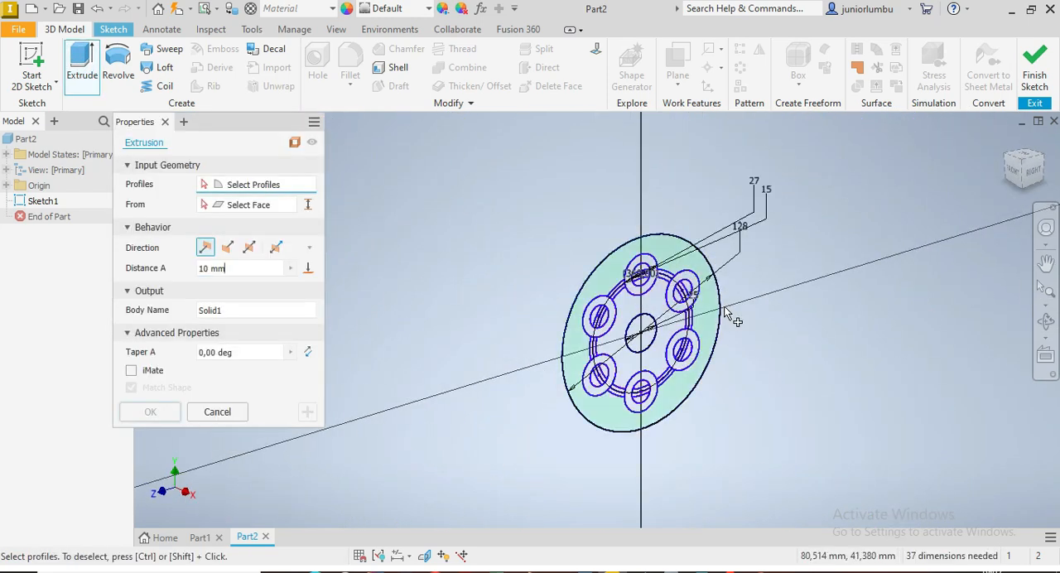
{"action": "scroll", "coordinate": [700, 310], "scroll_direction": "down", "scroll_amount": 4}
{"action": "left_click", "coordinate": [695, 291]}
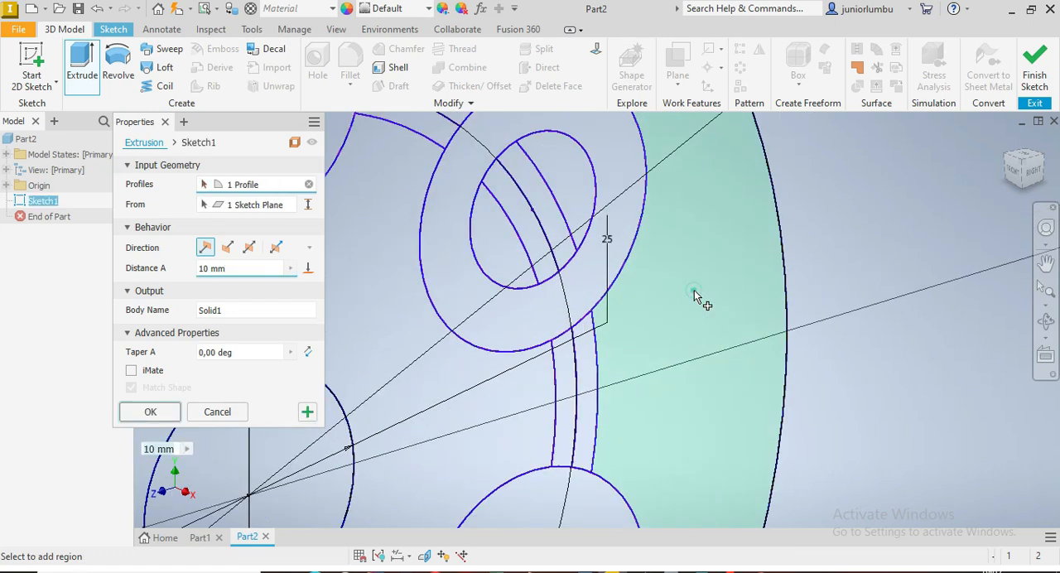
{"action": "left_click", "coordinate": [380, 310]}
{"action": "scroll", "coordinate": [375, 304], "scroll_direction": "up", "scroll_amount": 8}
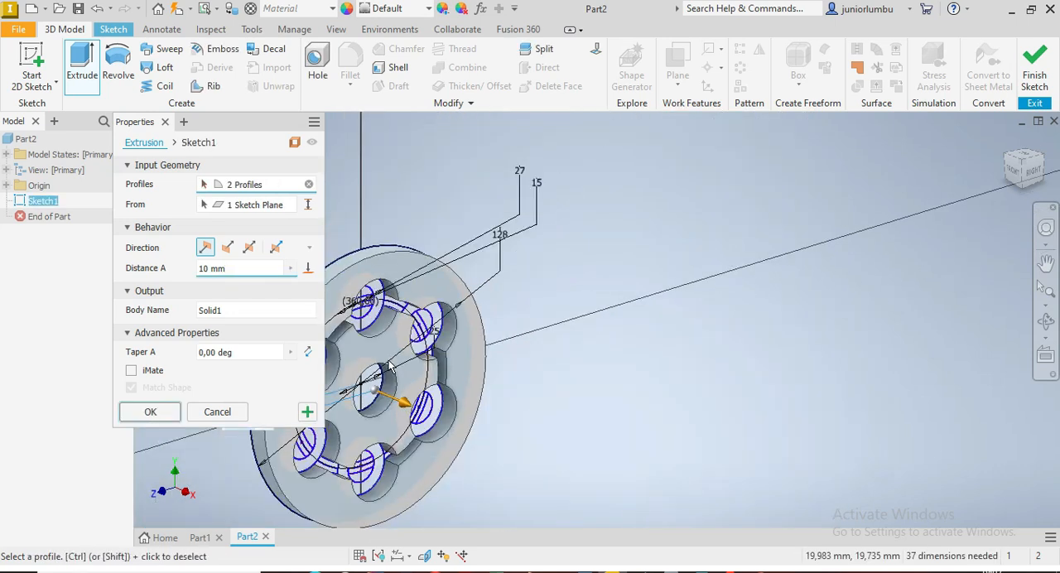
{"action": "scroll", "coordinate": [352, 432], "scroll_direction": "up", "scroll_amount": 3}
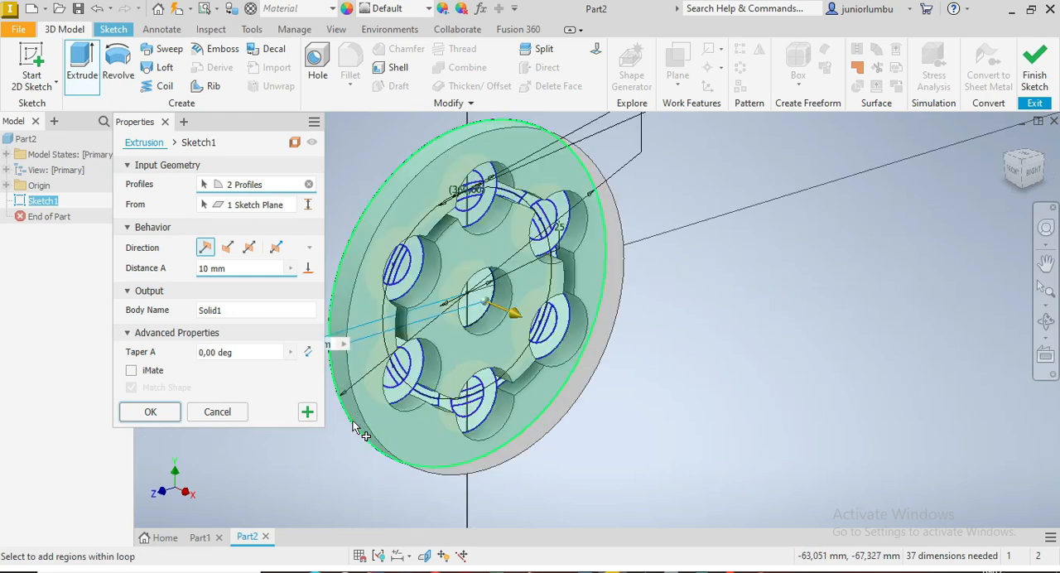
{"action": "left_click_drag", "start_coordinate": [243, 269], "coordinate": [184, 278]}
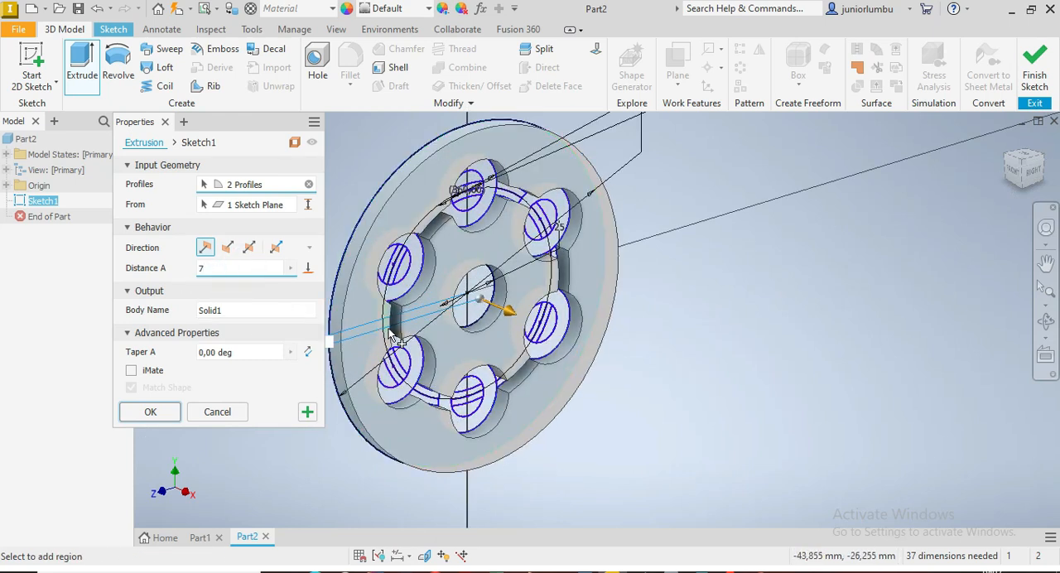
{"action": "left_click", "coordinate": [156, 413]}
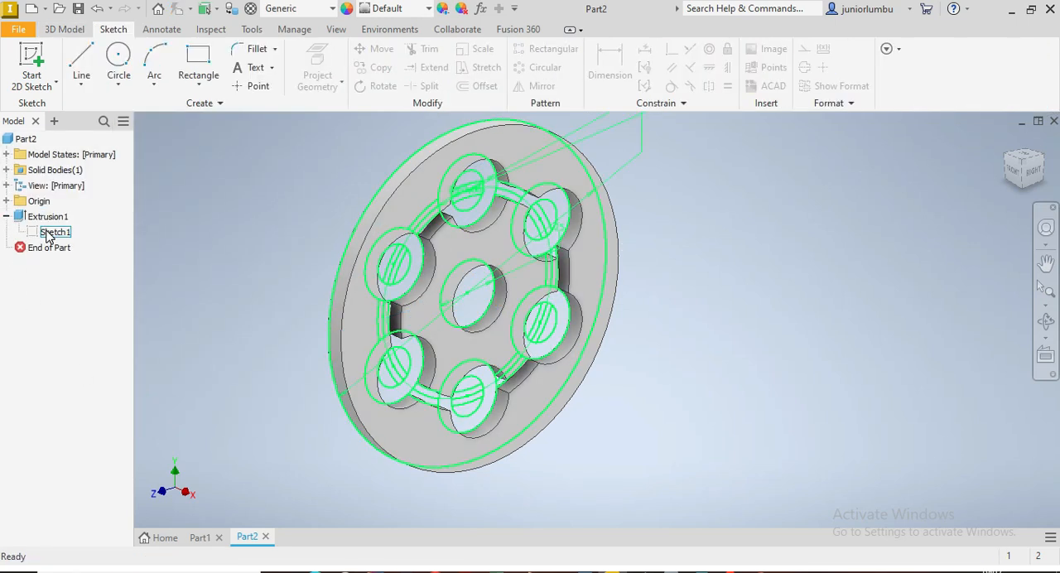
Step: Make the base extrusion's sketch visible again
{"action": "right_click", "coordinate": [58, 238]}
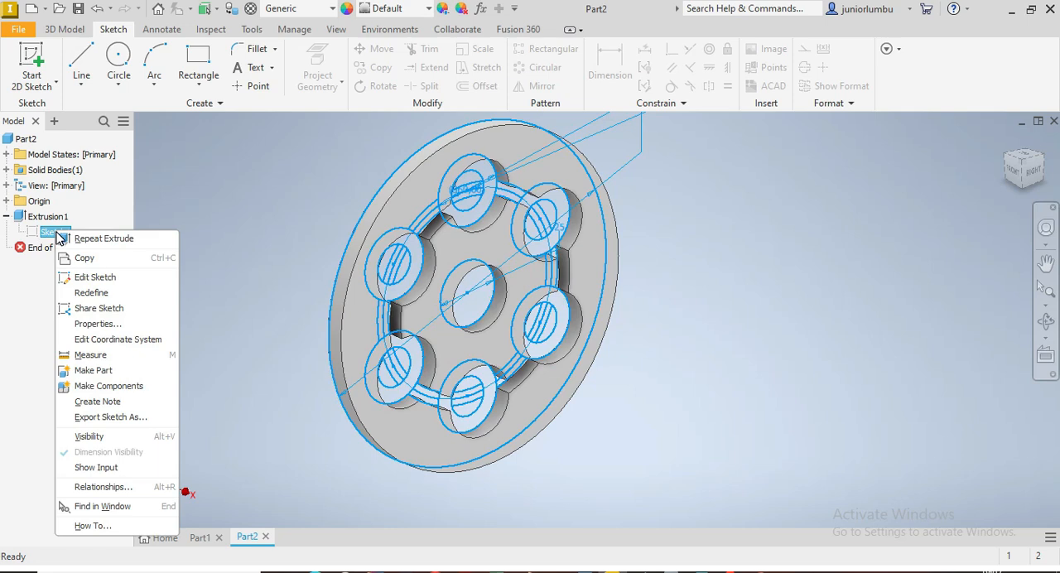
{"action": "left_click", "coordinate": [91, 436]}
{"action": "scroll", "coordinate": [790, 296], "scroll_direction": "up", "scroll_amount": 3}
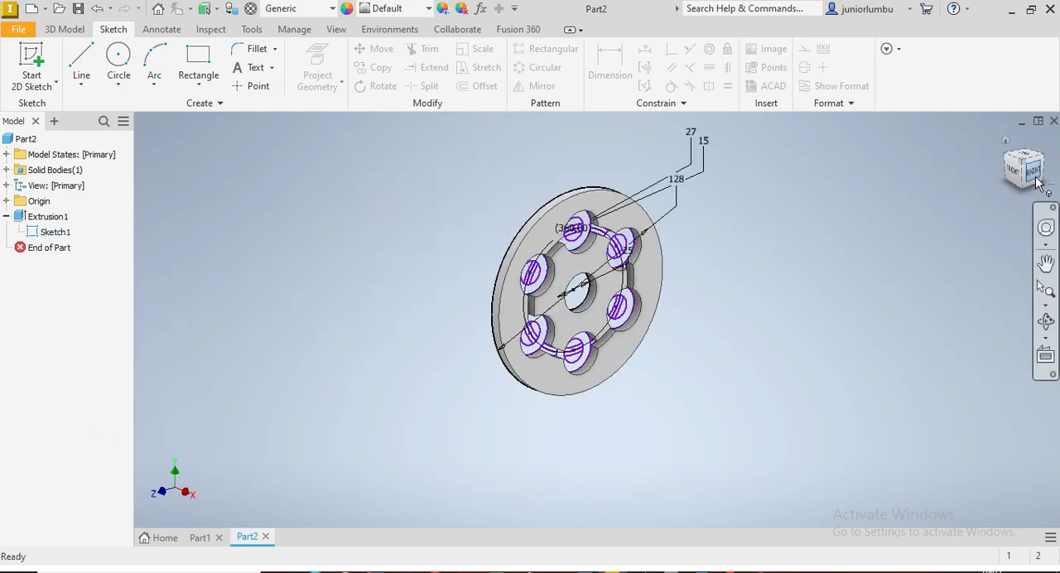
Step: Start an extrusion with the six boss ring regions between the 15 mm and 27 mm circles as profiles
{"action": "left_click", "coordinate": [64, 29]}
{"action": "left_click", "coordinate": [81, 65]}
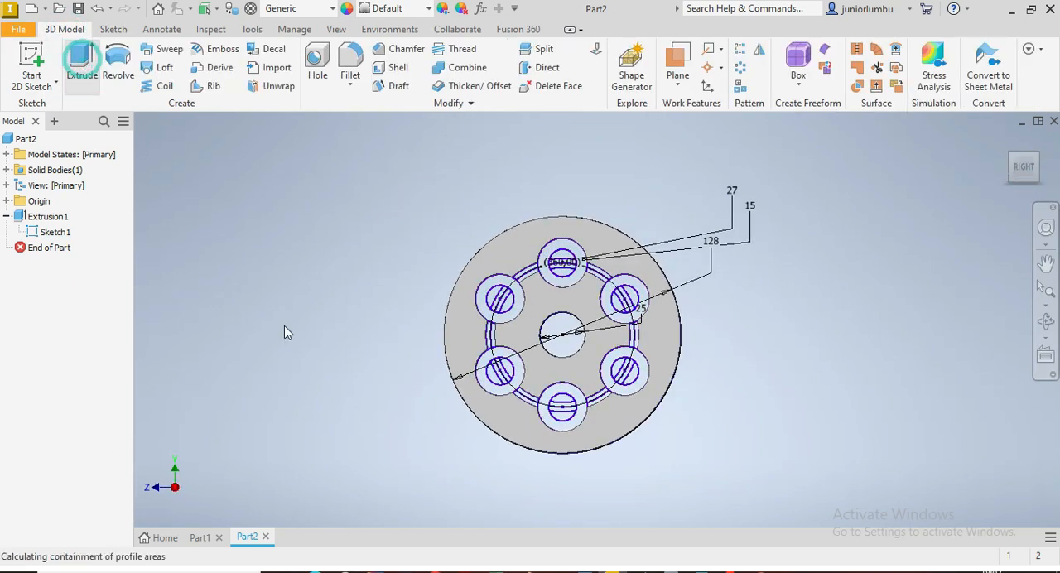
{"action": "scroll", "coordinate": [462, 334], "scroll_direction": "down", "scroll_amount": 3}
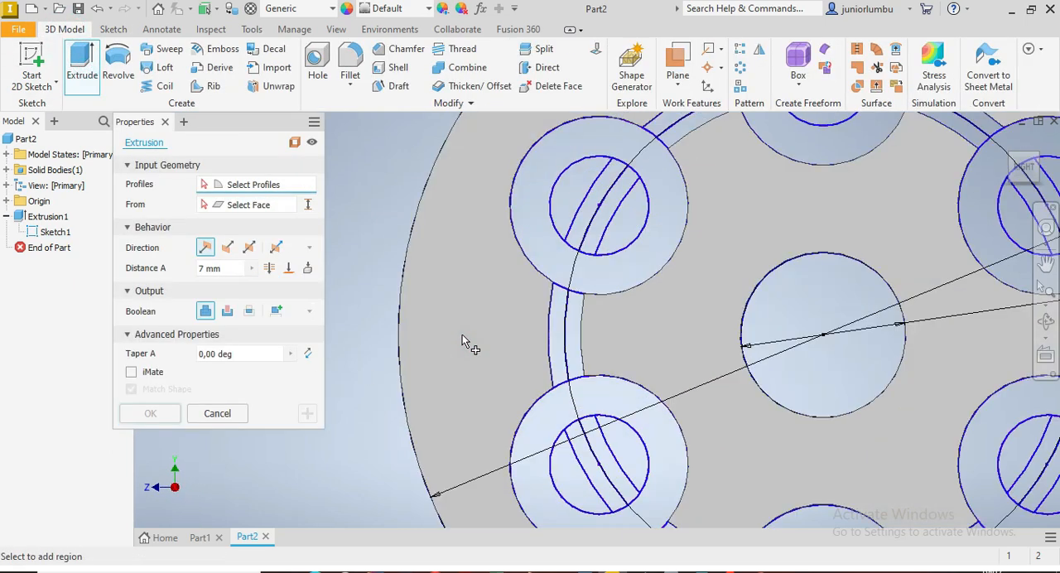
{"action": "left_click", "coordinate": [670, 228]}
{"action": "scroll", "coordinate": [650, 240], "scroll_direction": "up", "scroll_amount": 5}
{"action": "scroll", "coordinate": [631, 336], "scroll_direction": "down", "scroll_amount": 3}
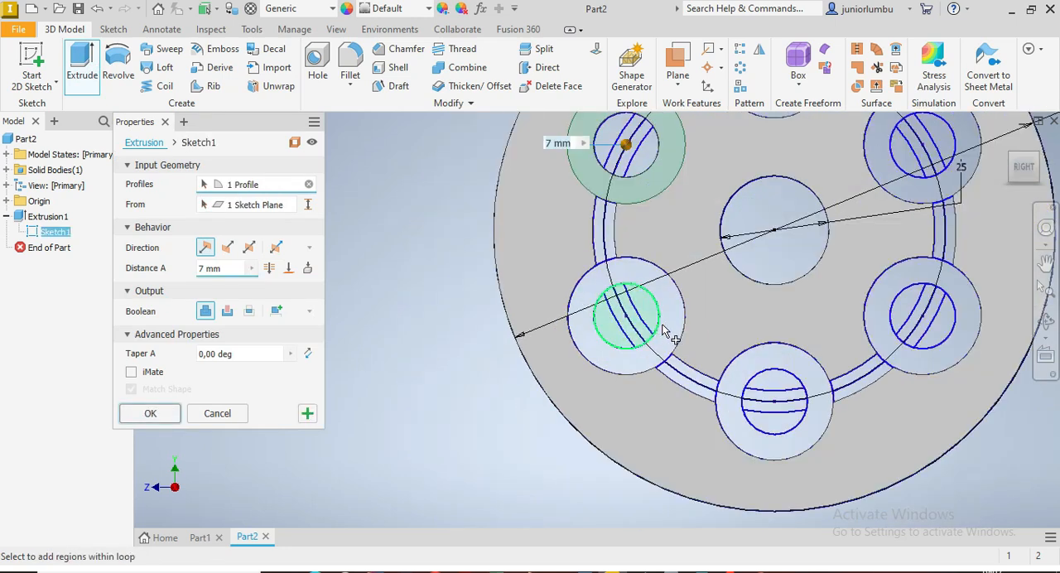
{"action": "left_click", "coordinate": [804, 379]}
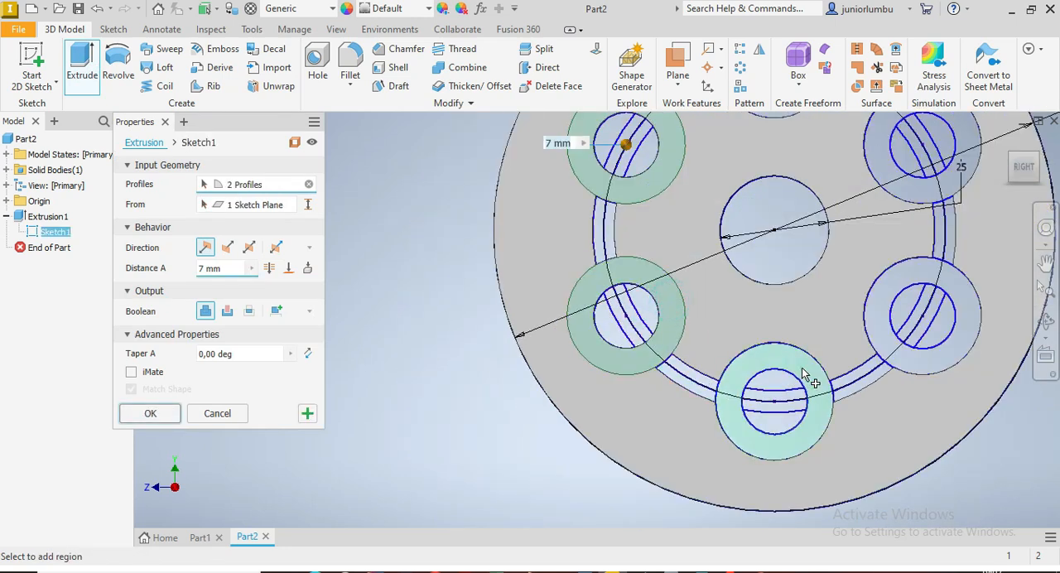
{"action": "scroll", "coordinate": [874, 300], "scroll_direction": "up", "scroll_amount": 5}
{"action": "scroll", "coordinate": [799, 327], "scroll_direction": "down", "scroll_amount": 4}
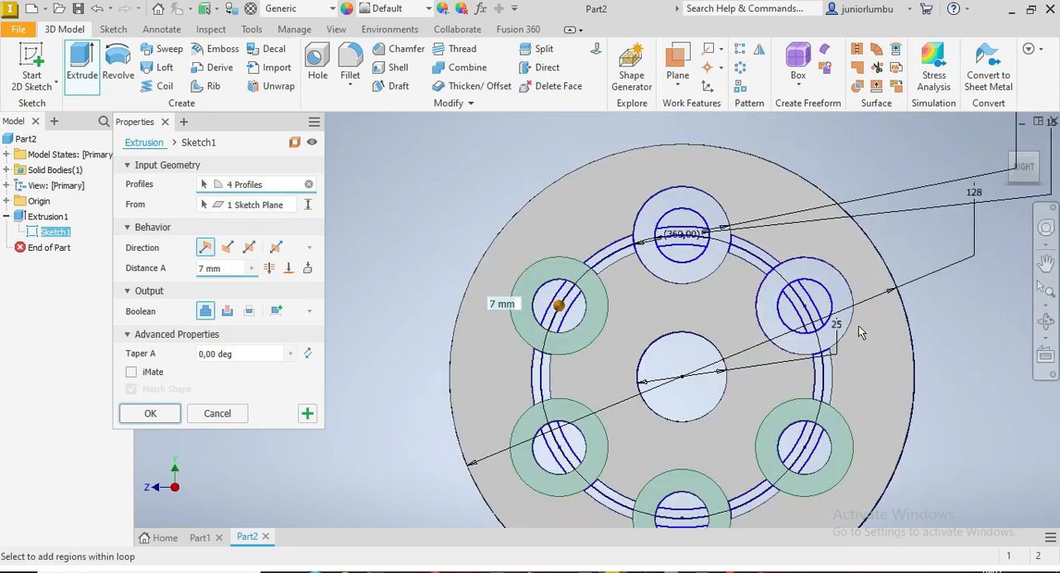
{"action": "left_click", "coordinate": [839, 284]}
{"action": "scroll", "coordinate": [691, 265], "scroll_direction": "down", "scroll_amount": 4}
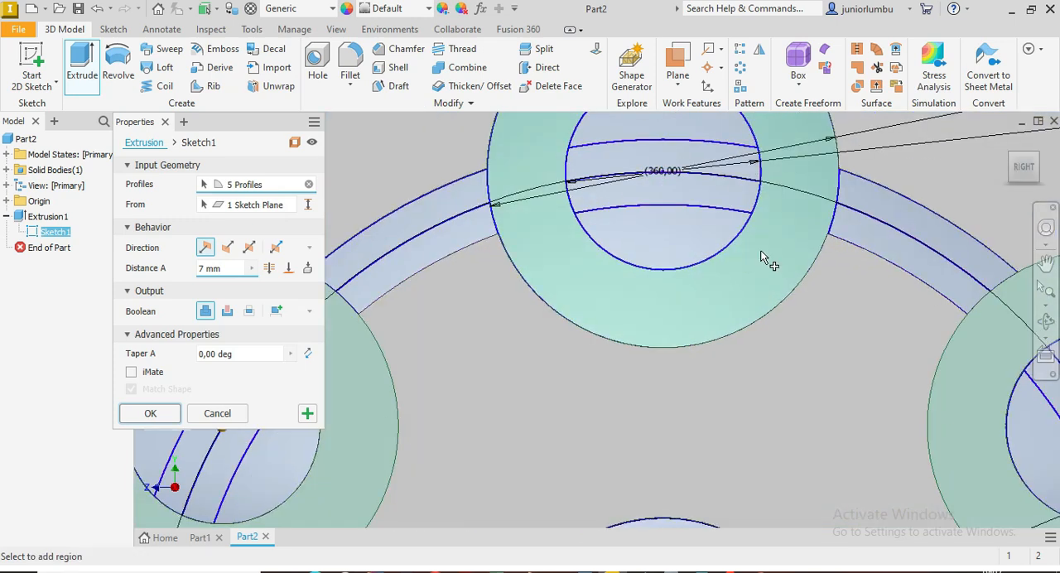
{"action": "left_click", "coordinate": [717, 279]}
{"action": "scroll", "coordinate": [692, 288], "scroll_direction": "up", "scroll_amount": 4}
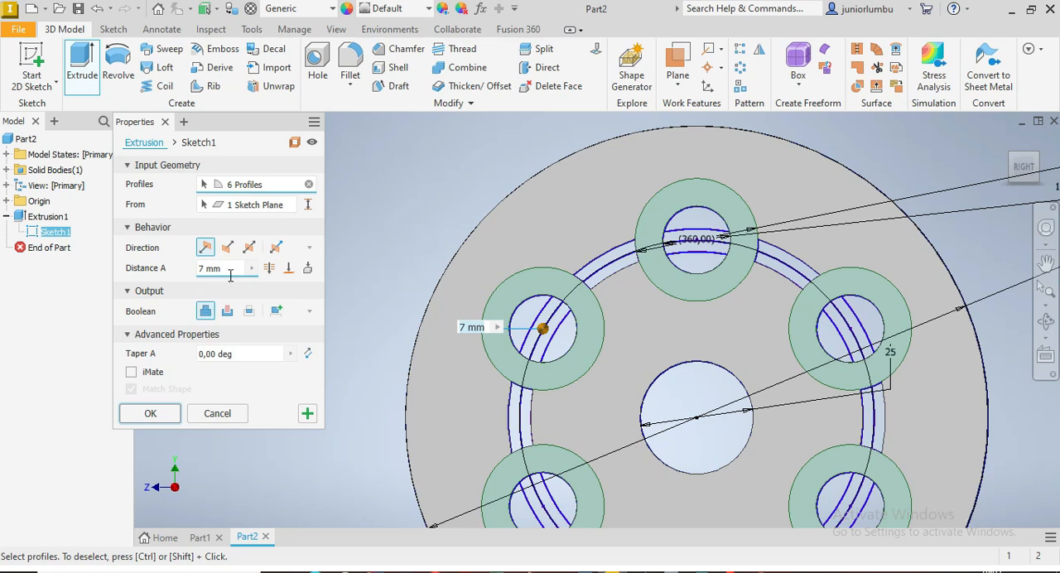
Step: Extrude the six boss rings by 37 mm, joined to the plate
{"action": "left_click", "coordinate": [229, 270]}
{"action": "type", "text": "3"}
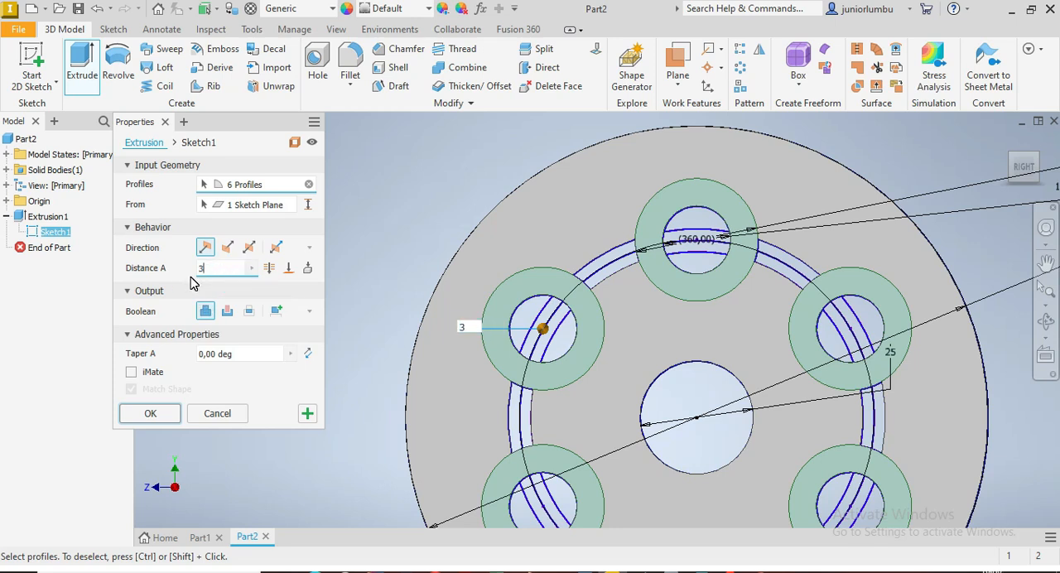
{"action": "type", "text": "7"}
{"action": "scroll", "coordinate": [667, 346], "scroll_direction": "up", "scroll_amount": 5}
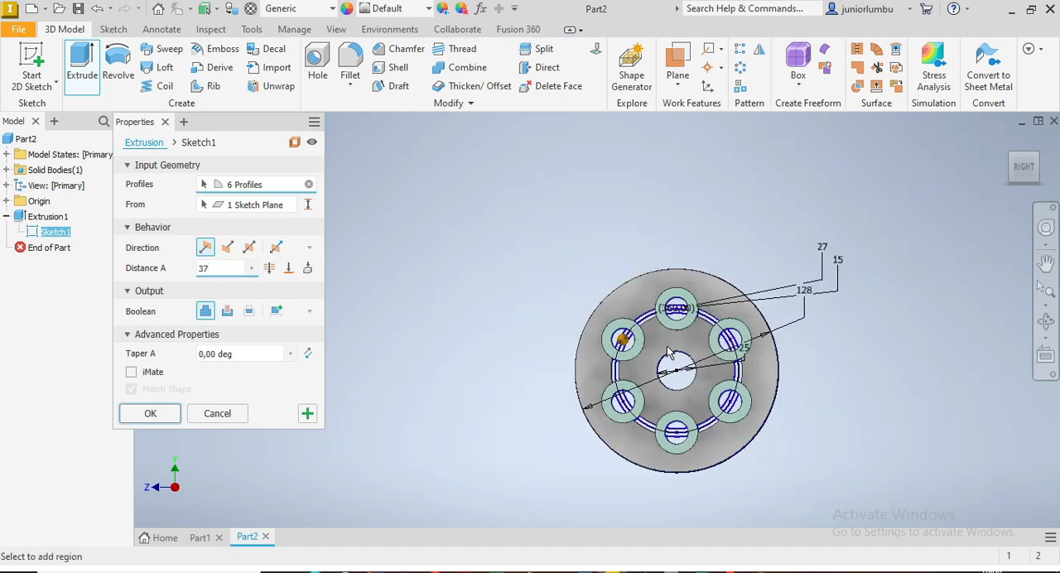
{"action": "left_click", "coordinate": [1025, 171]}
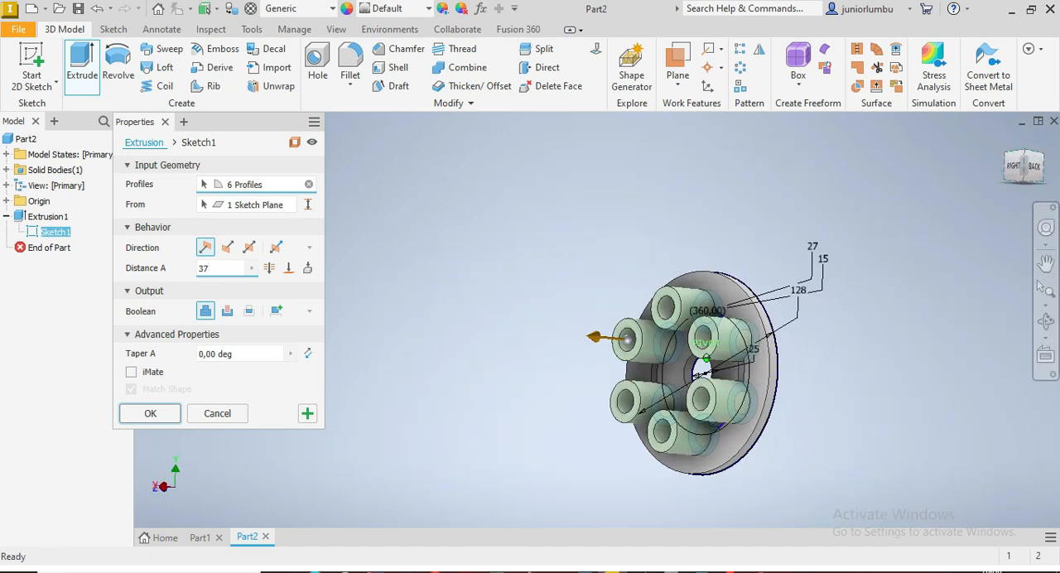
{"action": "left_click", "coordinate": [150, 415]}
Step: Start another extrusion and select the ring wall regions on both sides of the top boss and between the two right-hand bosses
{"action": "left_click", "coordinate": [1019, 180]}
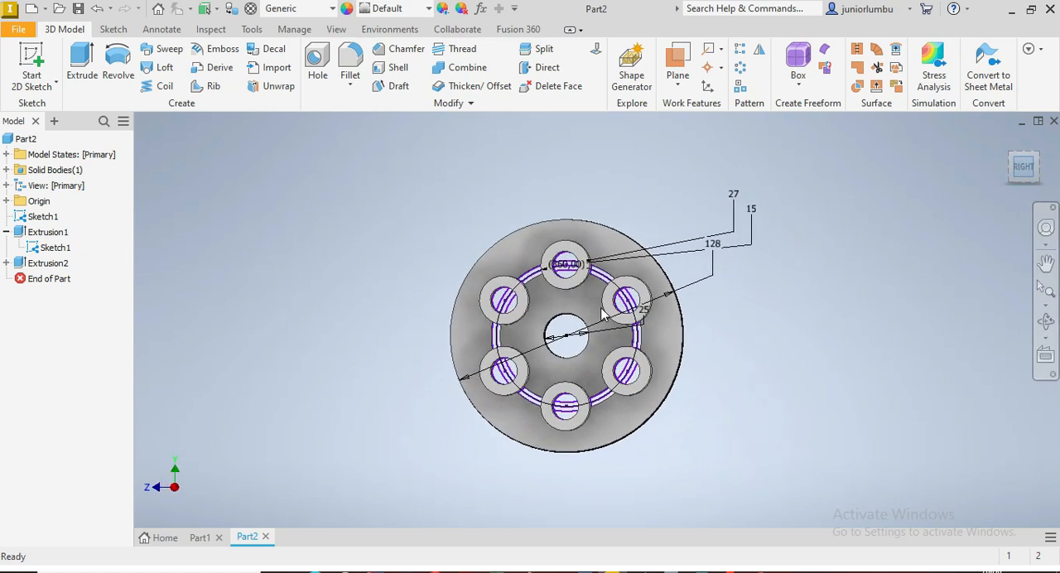
{"action": "scroll", "coordinate": [543, 284], "scroll_direction": "down", "scroll_amount": 3}
{"action": "left_click", "coordinate": [82, 66]}
{"action": "scroll", "coordinate": [554, 308], "scroll_direction": "down", "scroll_amount": 3}
{"action": "scroll", "coordinate": [500, 204], "scroll_direction": "down", "scroll_amount": 2}
{"action": "left_click", "coordinate": [502, 239]}
{"action": "left_click", "coordinate": [934, 303]}
{"action": "scroll", "coordinate": [935, 304], "scroll_direction": "up", "scroll_amount": 3}
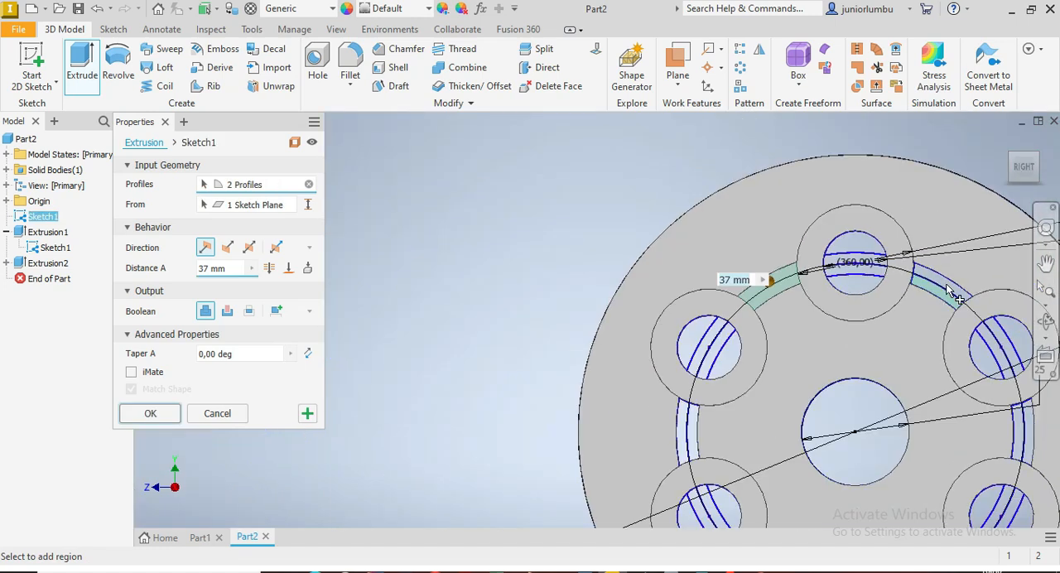
{"action": "scroll", "coordinate": [932, 302], "scroll_direction": "down", "scroll_amount": 4}
{"action": "left_click", "coordinate": [928, 301]}
{"action": "scroll", "coordinate": [912, 306], "scroll_direction": "up", "scroll_amount": 4}
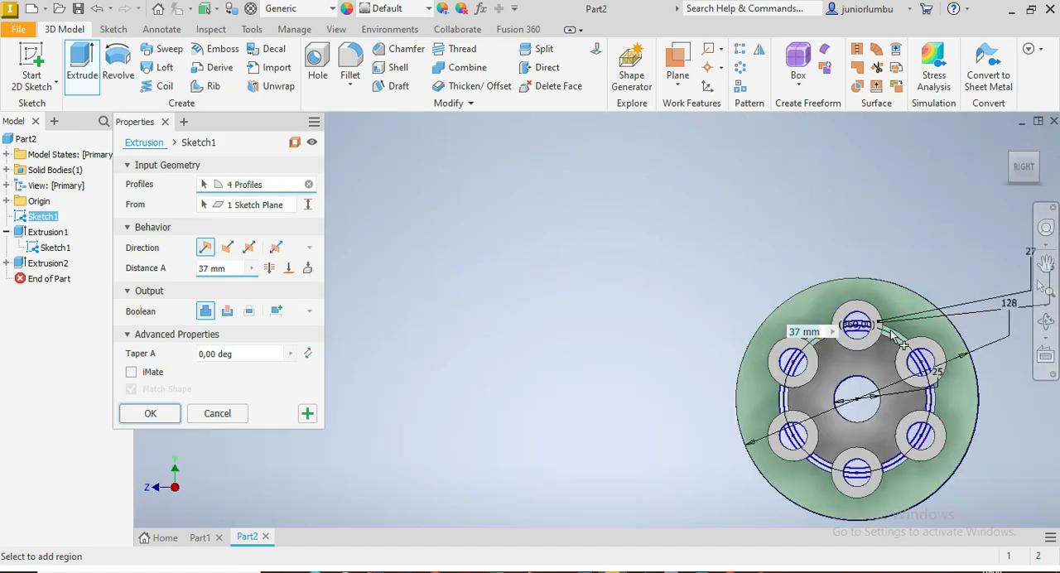
{"action": "scroll", "coordinate": [928, 458], "scroll_direction": "down", "scroll_amount": 4}
{"action": "left_click", "coordinate": [901, 326]}
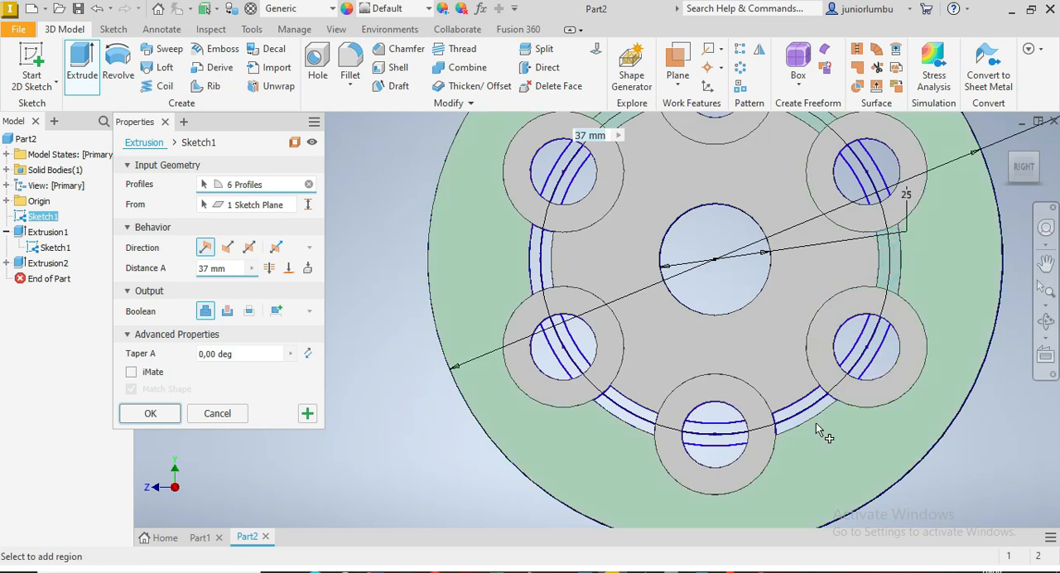
Step: Add the ring wall regions on both sides of the bottom boss to the extrusion profiles, leaving out the outer flange
{"action": "scroll", "coordinate": [817, 429], "scroll_direction": "down", "scroll_amount": 3}
{"action": "left_click", "coordinate": [799, 385]}
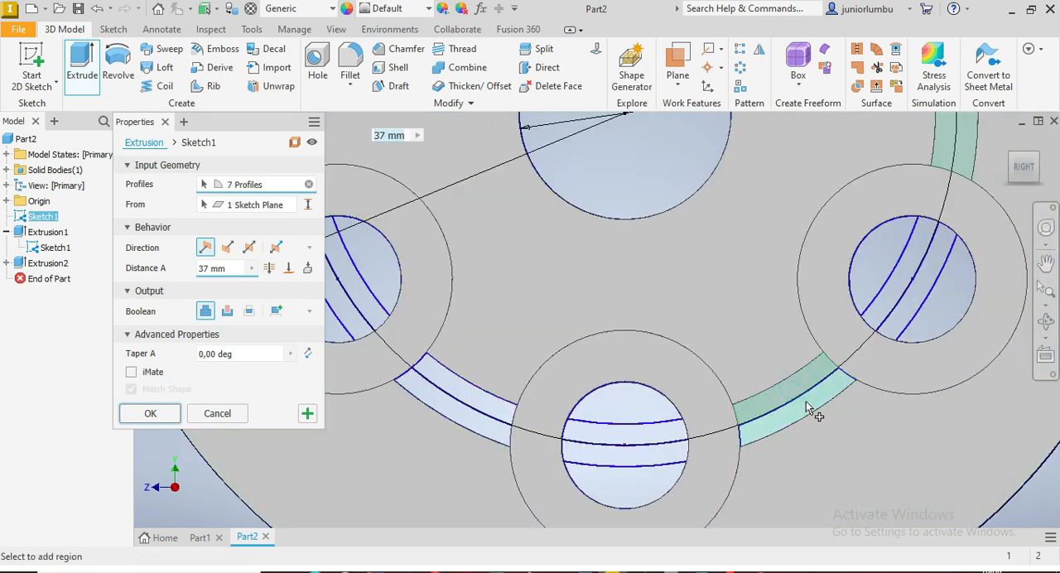
{"action": "left_click", "coordinate": [807, 403]}
{"action": "scroll", "coordinate": [806, 404], "scroll_direction": "up", "scroll_amount": 5}
{"action": "scroll", "coordinate": [695, 422], "scroll_direction": "down", "scroll_amount": 5}
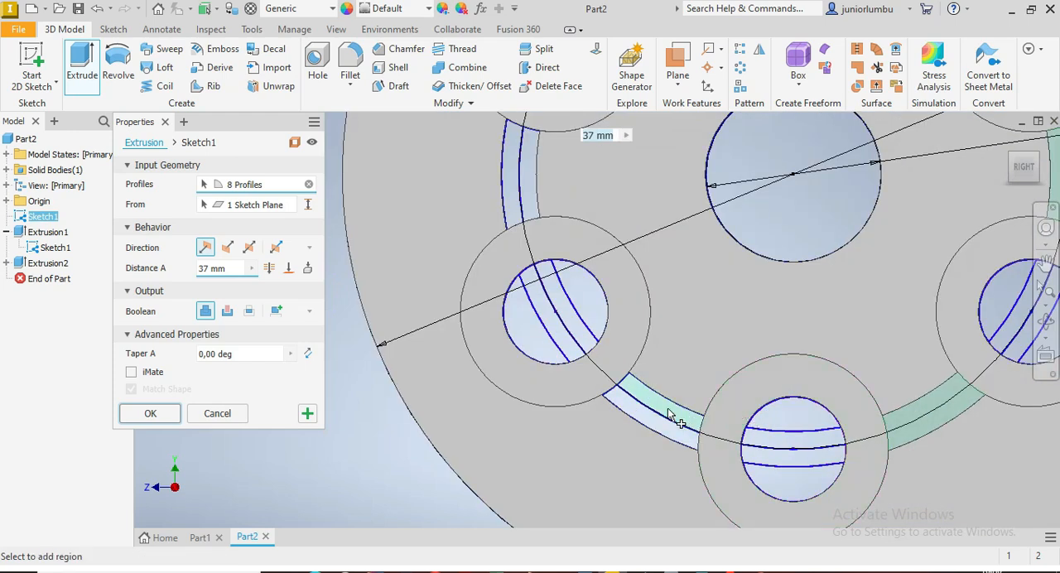
{"action": "left_click", "coordinate": [668, 409]}
{"action": "left_click", "coordinate": [667, 422]}
{"action": "scroll", "coordinate": [667, 423], "scroll_direction": "up", "scroll_amount": 5}
{"action": "scroll", "coordinate": [638, 363], "scroll_direction": "down", "scroll_amount": 3}
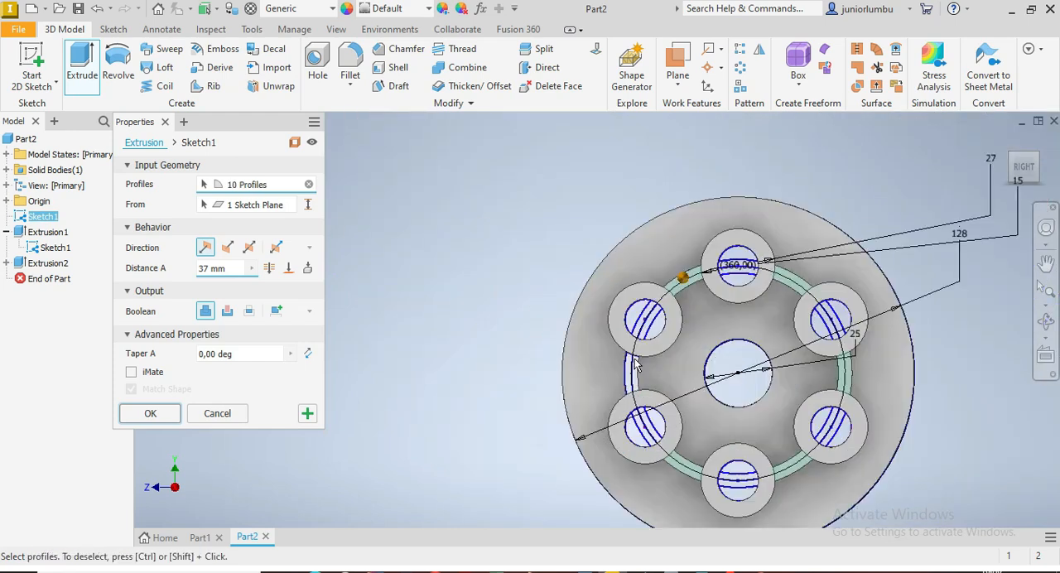
Step: Add the ring wall regions between the two left-hand bosses and extrude all ring wall segments by 25 mm
{"action": "scroll", "coordinate": [635, 366], "scroll_direction": "down", "scroll_amount": 3}
{"action": "left_click", "coordinate": [614, 400]}
{"action": "left_click", "coordinate": [629, 398]}
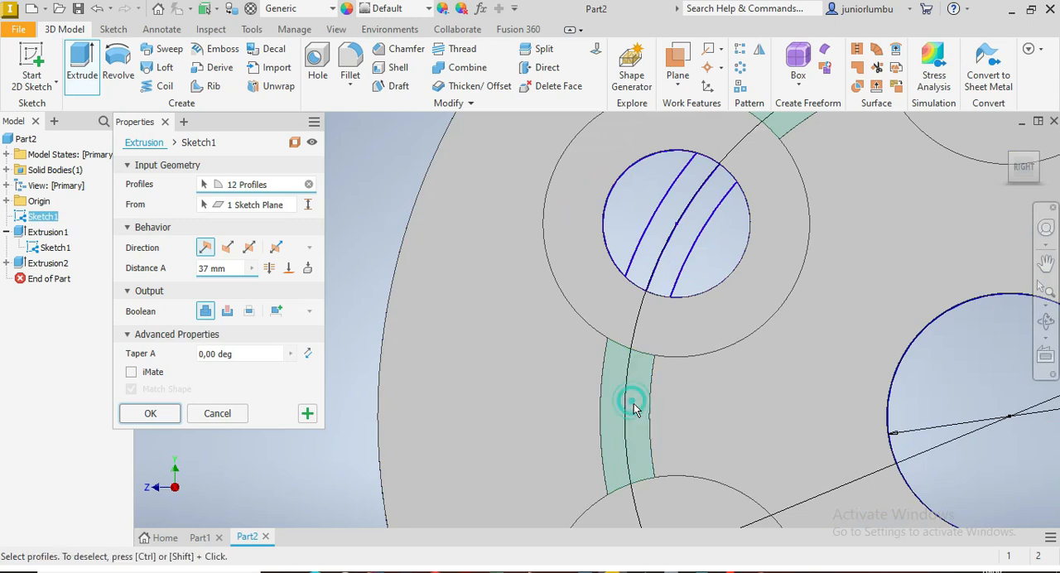
{"action": "scroll", "coordinate": [630, 398], "scroll_direction": "up", "scroll_amount": 5}
{"action": "scroll", "coordinate": [746, 373], "scroll_direction": "down", "scroll_amount": 3}
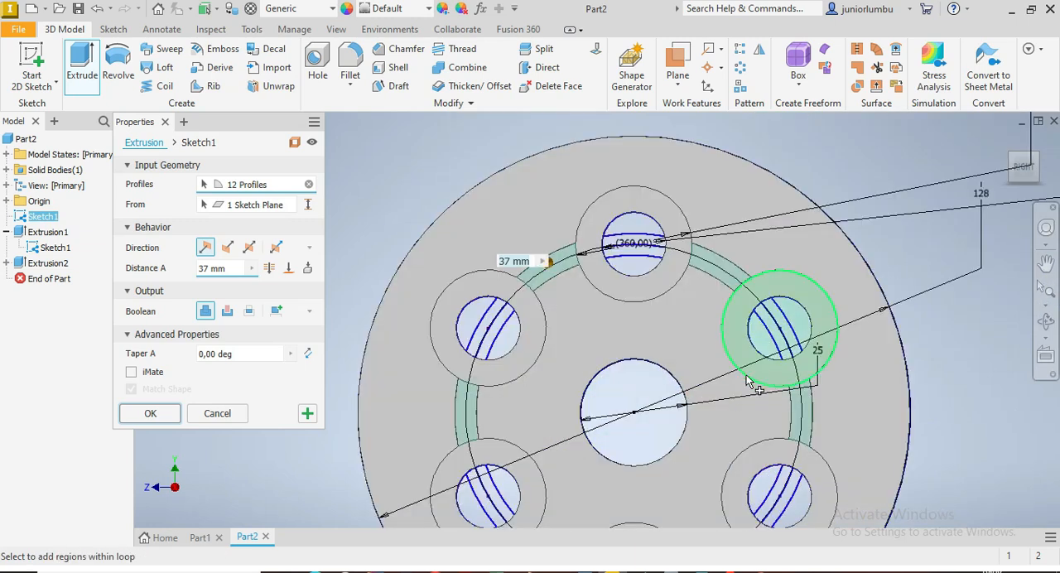
{"action": "left_click", "coordinate": [1033, 184]}
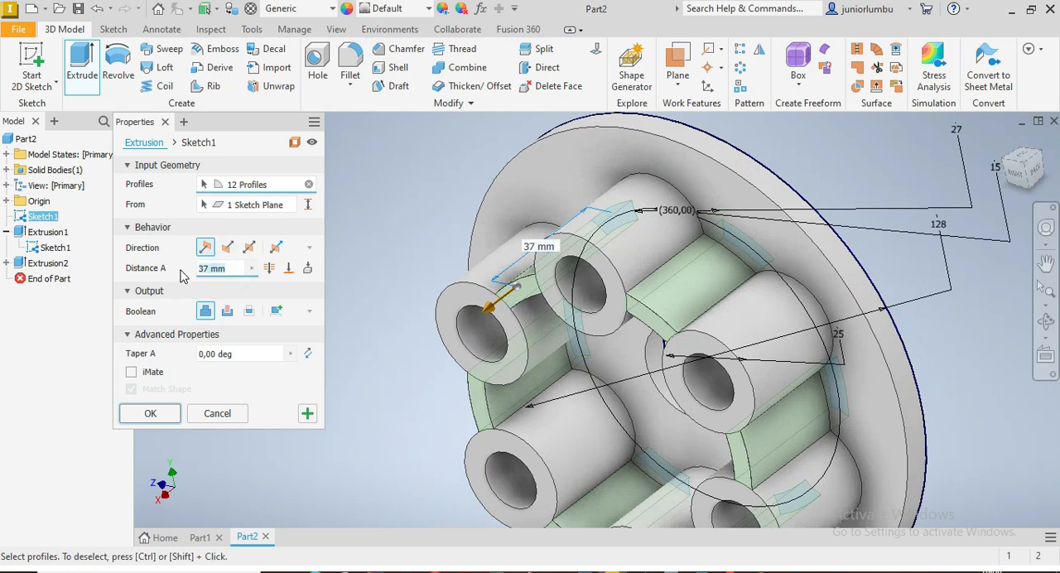
{"action": "type", "text": "25"}
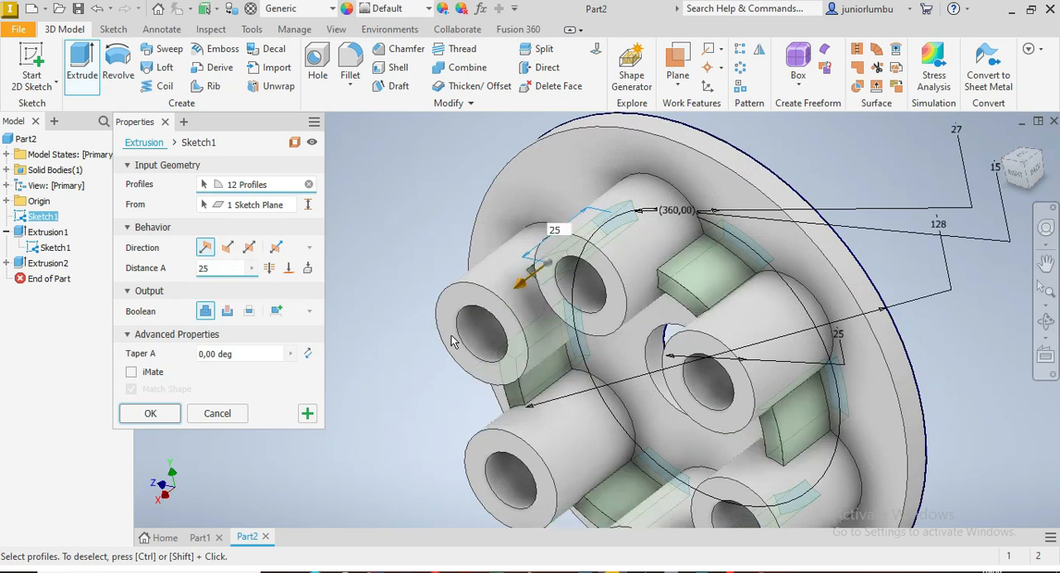
{"action": "left_click", "coordinate": [150, 414]}
Step: Hide the shared sketch so that only the solid is displayed
{"action": "scroll", "coordinate": [712, 414], "scroll_direction": "up", "scroll_amount": 5}
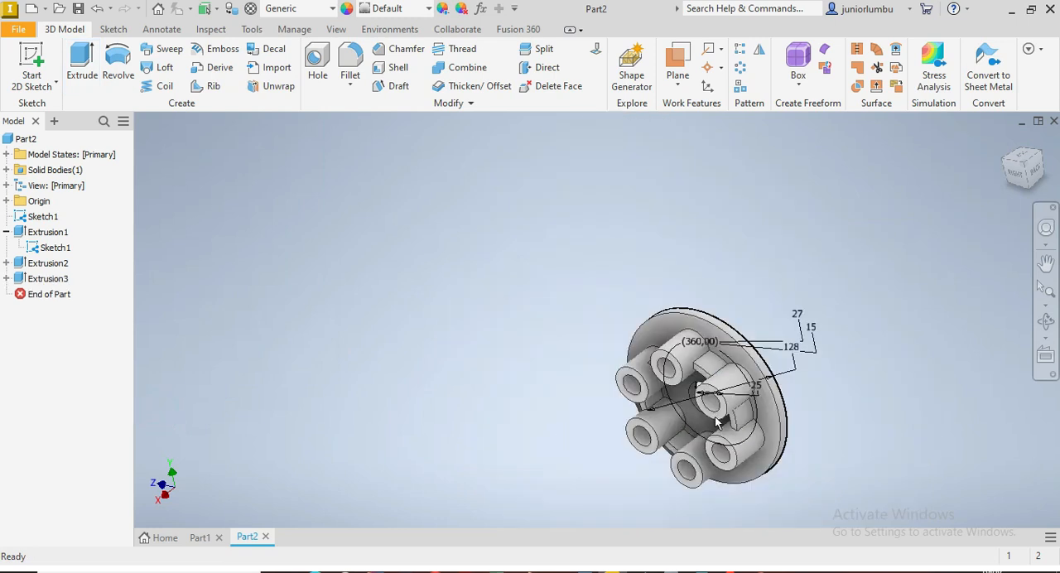
{"action": "scroll", "coordinate": [829, 389], "scroll_direction": "down", "scroll_amount": 3}
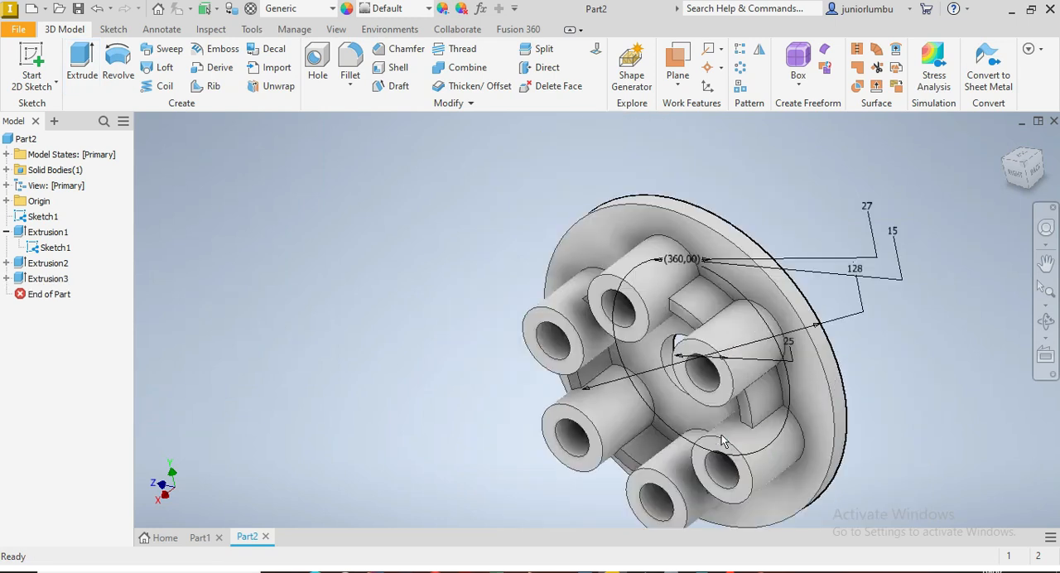
{"action": "left_click", "coordinate": [1025, 177]}
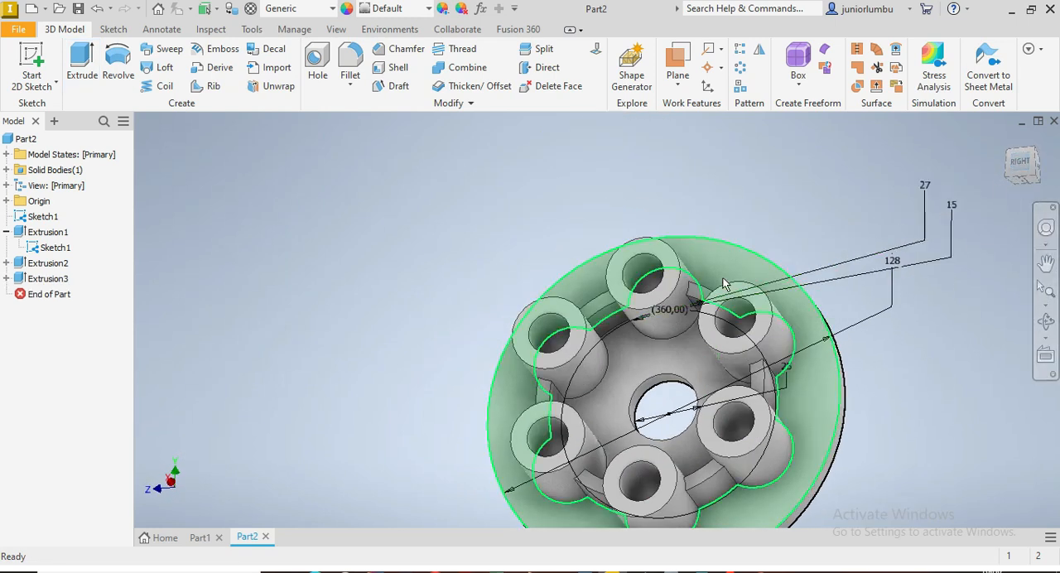
{"action": "right_click", "coordinate": [65, 254]}
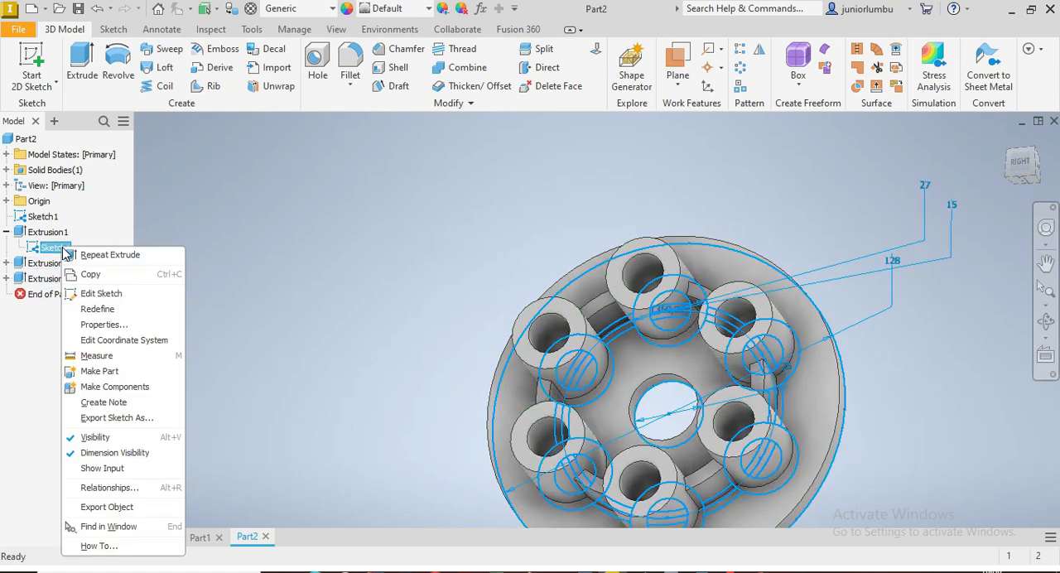
{"action": "left_click", "coordinate": [95, 437]}
{"action": "scroll", "coordinate": [477, 429], "scroll_direction": "down", "scroll_amount": 5}
{"action": "scroll", "coordinate": [495, 437], "scroll_direction": "up", "scroll_amount": 4}
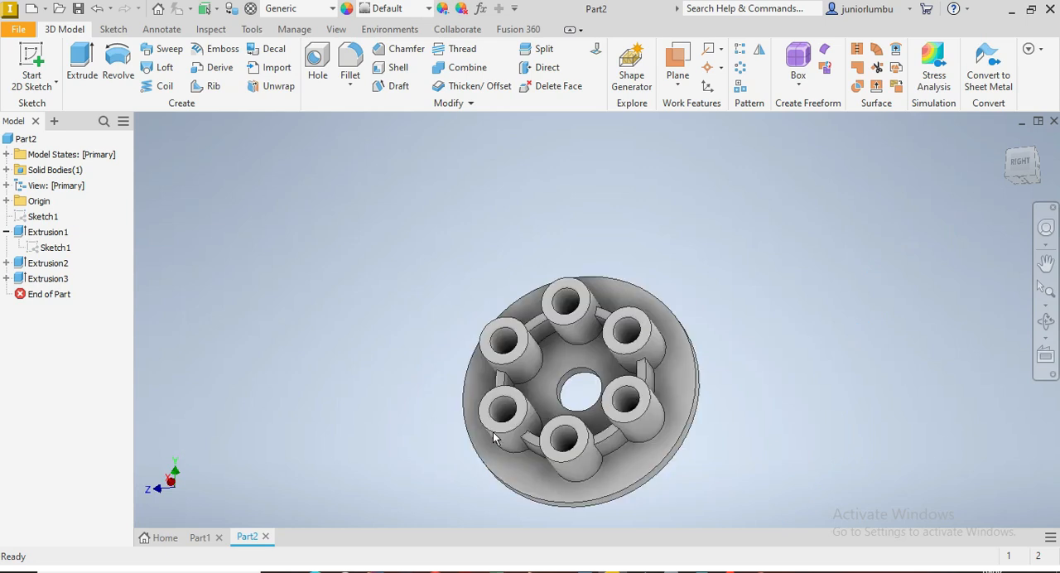
Step: Start a 2 mm fillet on both outer circular edges of the flange
{"action": "left_click_drag", "start_coordinate": [1029, 183], "coordinate": [937, 214]}
{"action": "scroll", "coordinate": [755, 341], "scroll_direction": "up", "scroll_amount": 3}
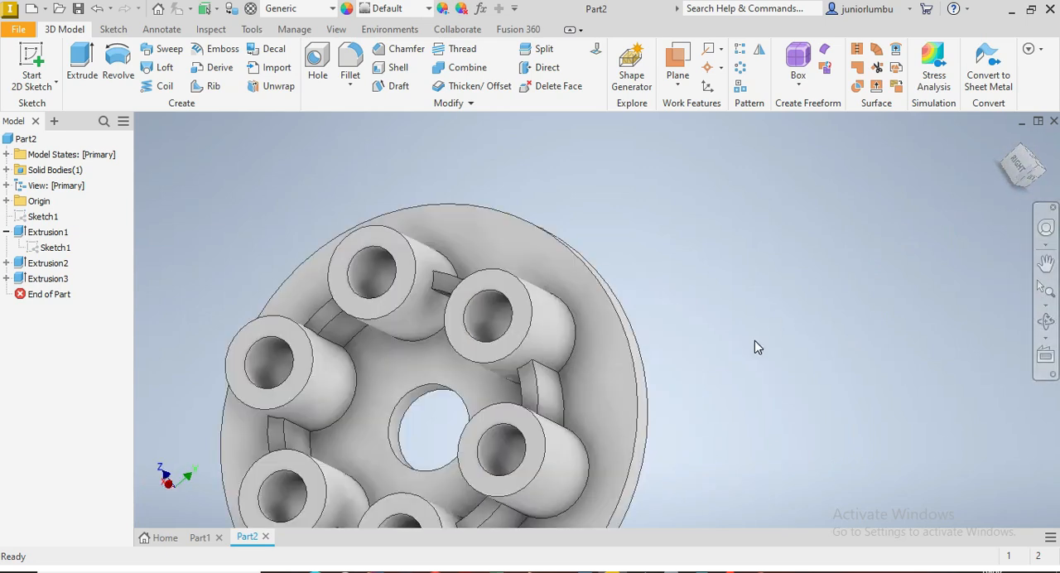
{"action": "left_click", "coordinate": [627, 356]}
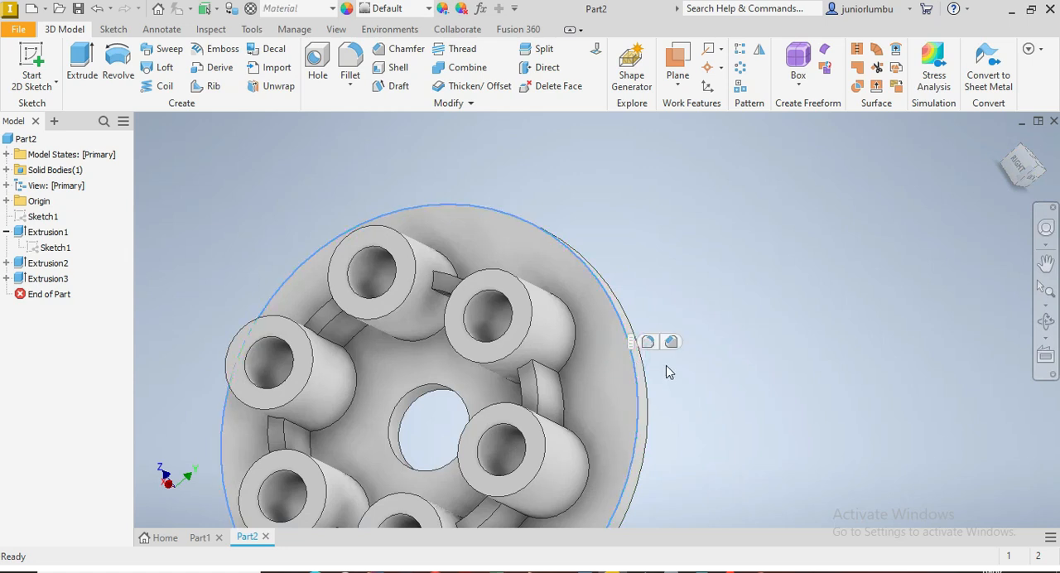
{"action": "left_click", "coordinate": [651, 343]}
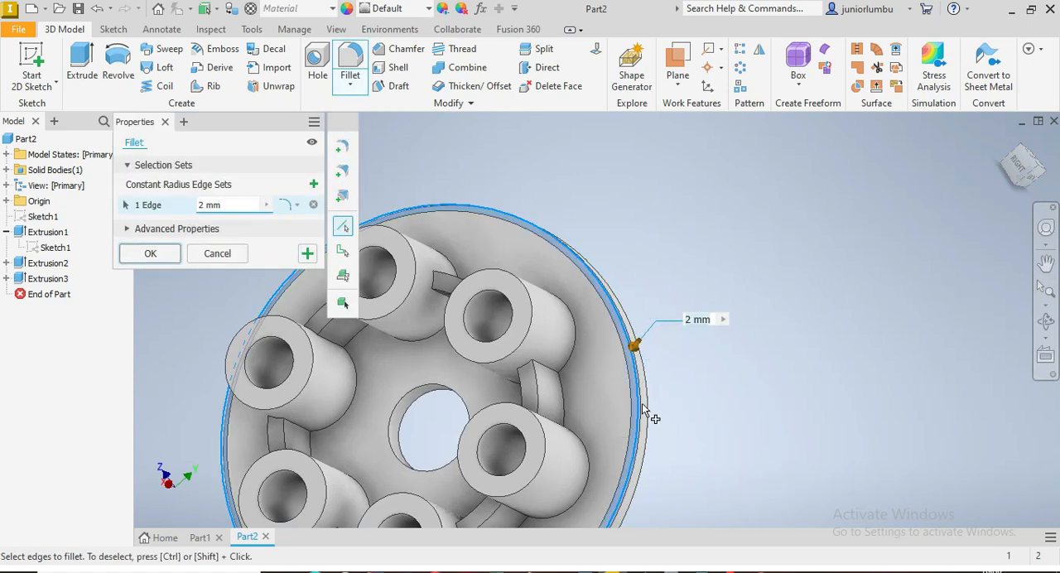
{"action": "left_click", "coordinate": [649, 395]}
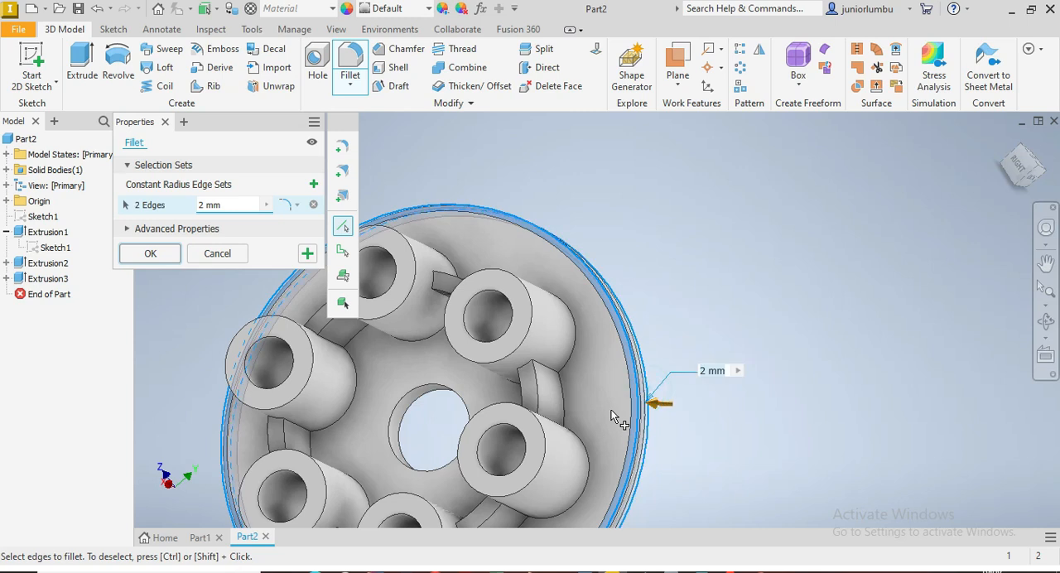
Step: Add the top edges of the right-hand ring wall segment and an adjacent segment to the 2 mm fillet
{"action": "left_click", "coordinate": [537, 401]}
{"action": "left_click", "coordinate": [540, 391]}
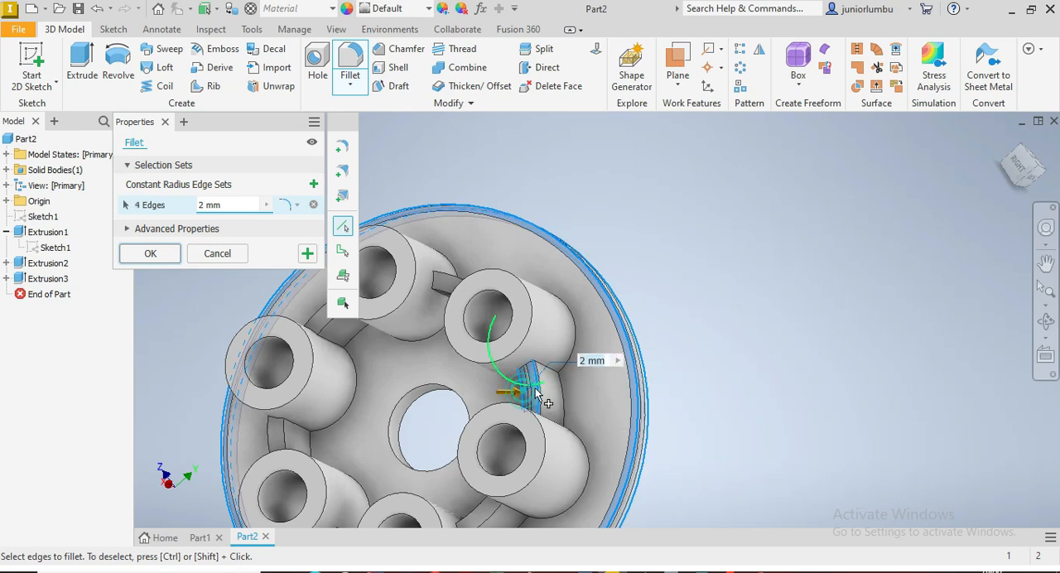
{"action": "scroll", "coordinate": [537, 415], "scroll_direction": "down", "scroll_amount": 5}
{"action": "scroll", "coordinate": [535, 416], "scroll_direction": "up", "scroll_amount": 5}
{"action": "left_click", "coordinate": [519, 411]}
{"action": "left_click", "coordinate": [519, 412]}
Step: Add the inner and outer top edges of the two left-hand ring wall segments to the 2 mm fillet
{"action": "scroll", "coordinate": [489, 406], "scroll_direction": "down", "scroll_amount": 5}
{"action": "scroll", "coordinate": [469, 403], "scroll_direction": "up", "scroll_amount": 8}
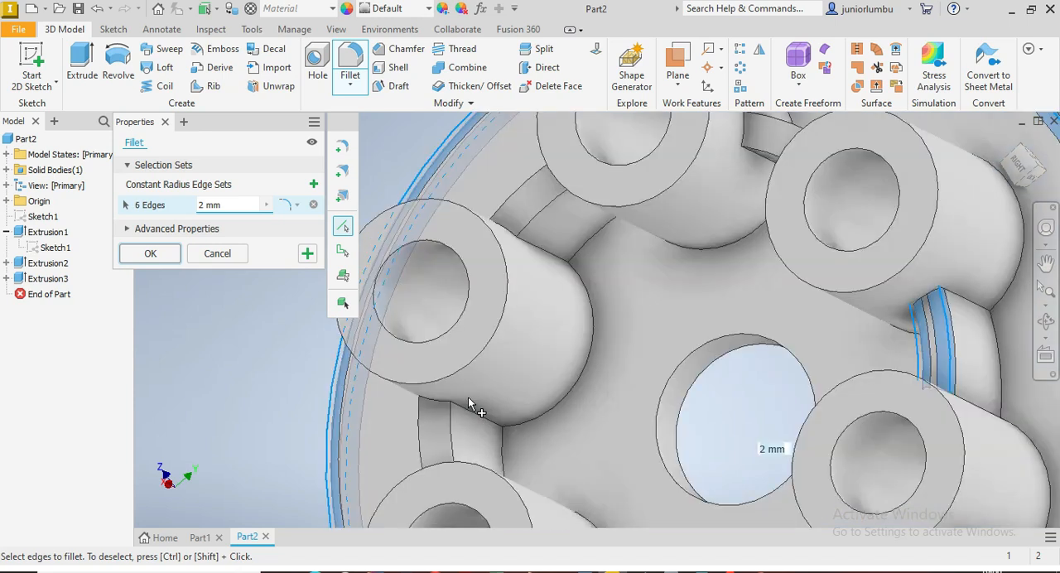
{"action": "left_click", "coordinate": [452, 423]}
{"action": "left_click", "coordinate": [423, 429]}
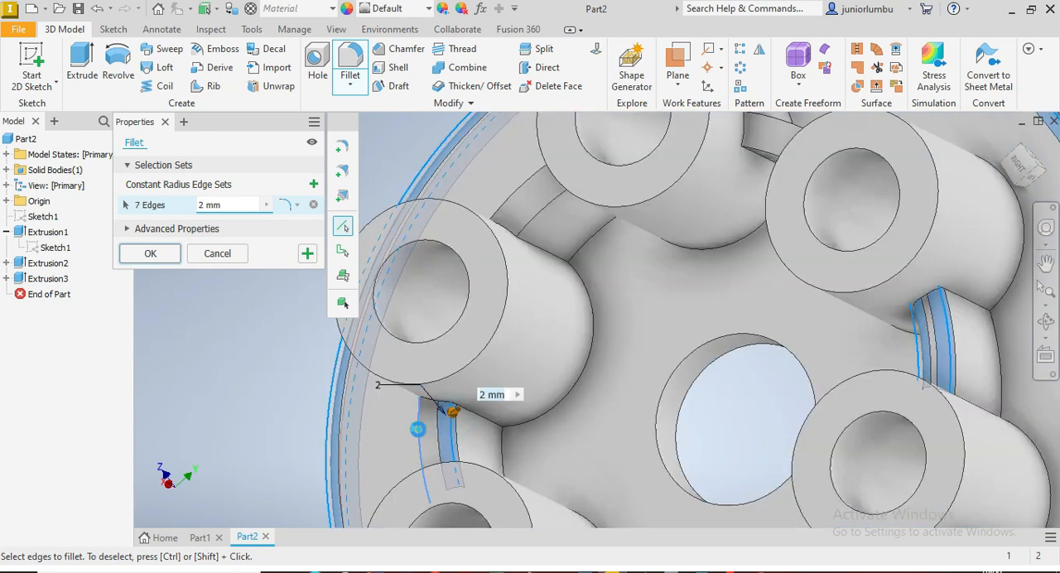
{"action": "left_click", "coordinate": [518, 203]}
{"action": "left_click", "coordinate": [530, 223]}
{"action": "scroll", "coordinate": [530, 223], "scroll_direction": "down", "scroll_amount": 5}
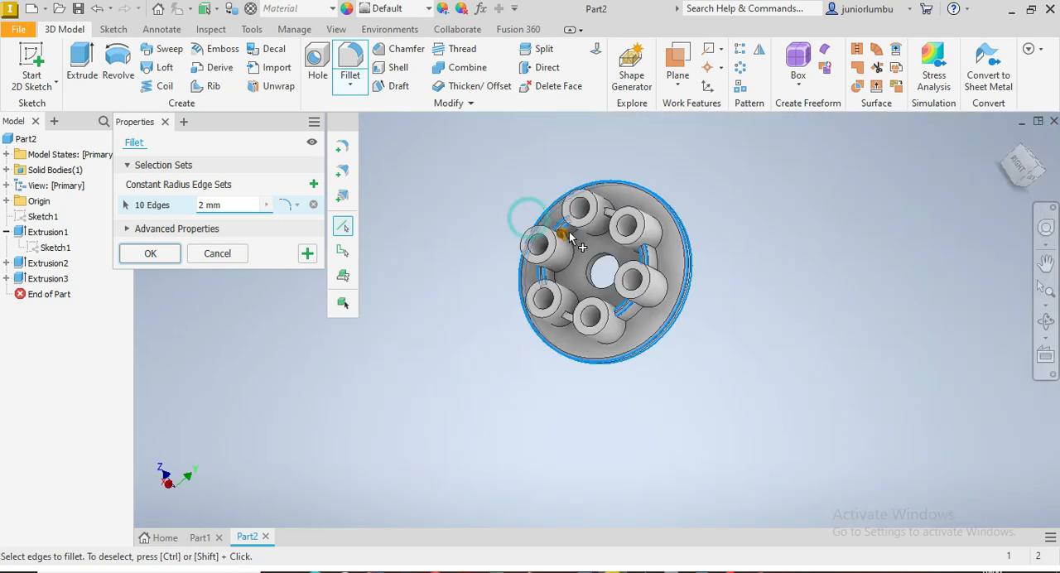
Step: Add the top edges of the last two unselected ring wall segments to the 2 mm fillet
{"action": "scroll", "coordinate": [584, 236], "scroll_direction": "up", "scroll_amount": 5}
{"action": "left_click", "coordinate": [589, 241]}
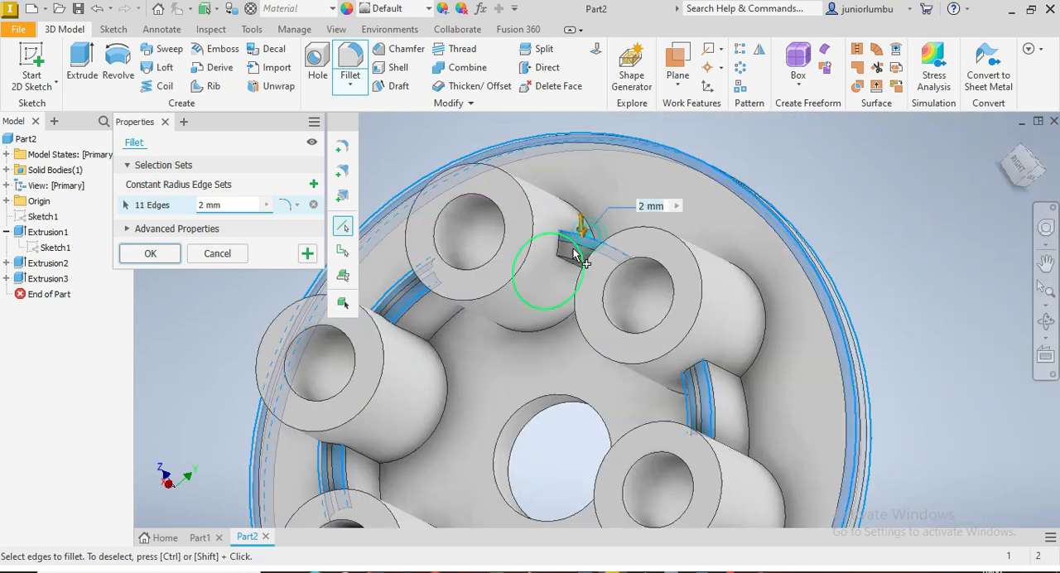
{"action": "left_click", "coordinate": [571, 255]}
{"action": "scroll", "coordinate": [559, 282], "scroll_direction": "down", "scroll_amount": 5}
{"action": "scroll", "coordinate": [553, 330], "scroll_direction": "up", "scroll_amount": 5}
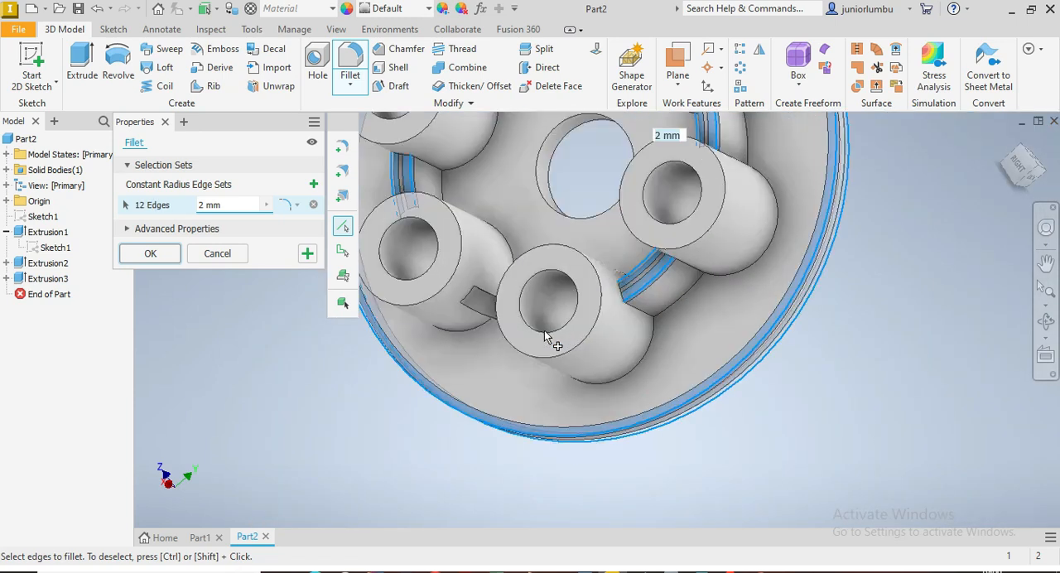
{"action": "left_click", "coordinate": [485, 321]}
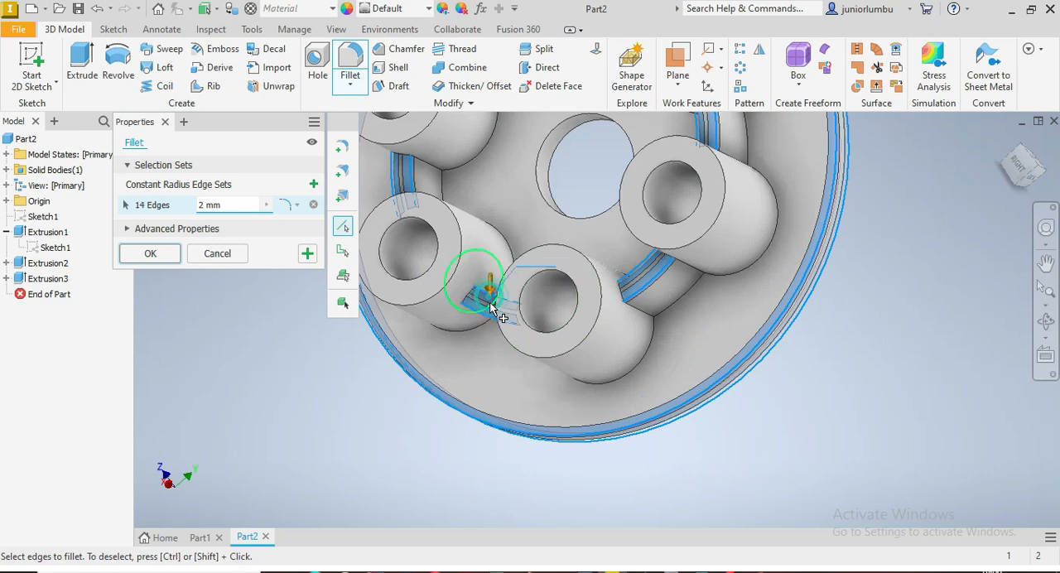
{"action": "left_click", "coordinate": [480, 300]}
{"action": "scroll", "coordinate": [476, 297], "scroll_direction": "down", "scroll_amount": 5}
{"action": "scroll", "coordinate": [468, 290], "scroll_direction": "up", "scroll_amount": 5}
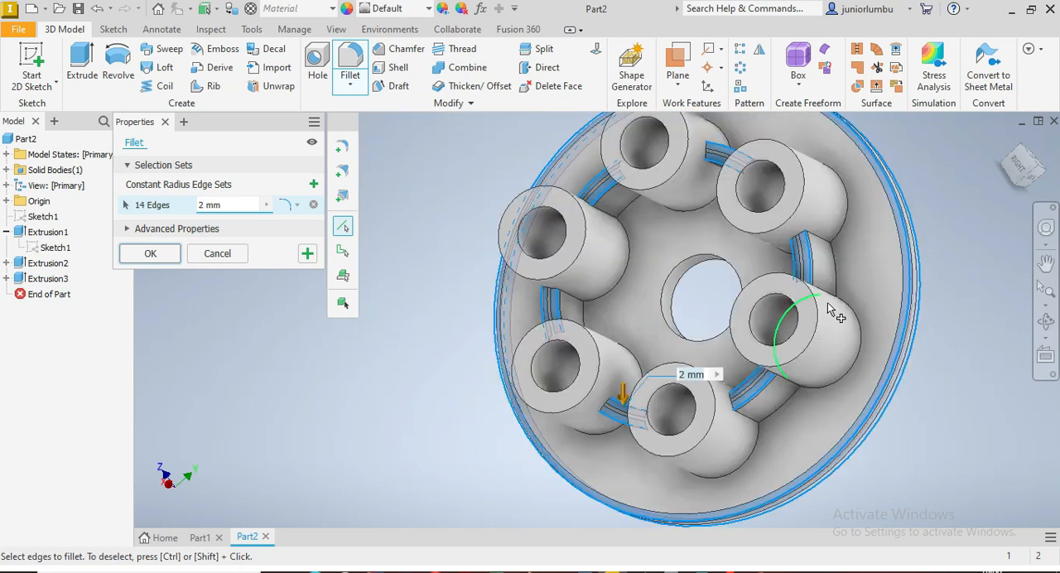
Step: Check the selected edges from the side and apply the 2 mm fillet to the flange and ring wall
{"action": "left_click", "coordinate": [1010, 187]}
{"action": "middle_click_drag", "start_coordinate": [671, 354], "coordinate": [655, 288], "text": "shift"}
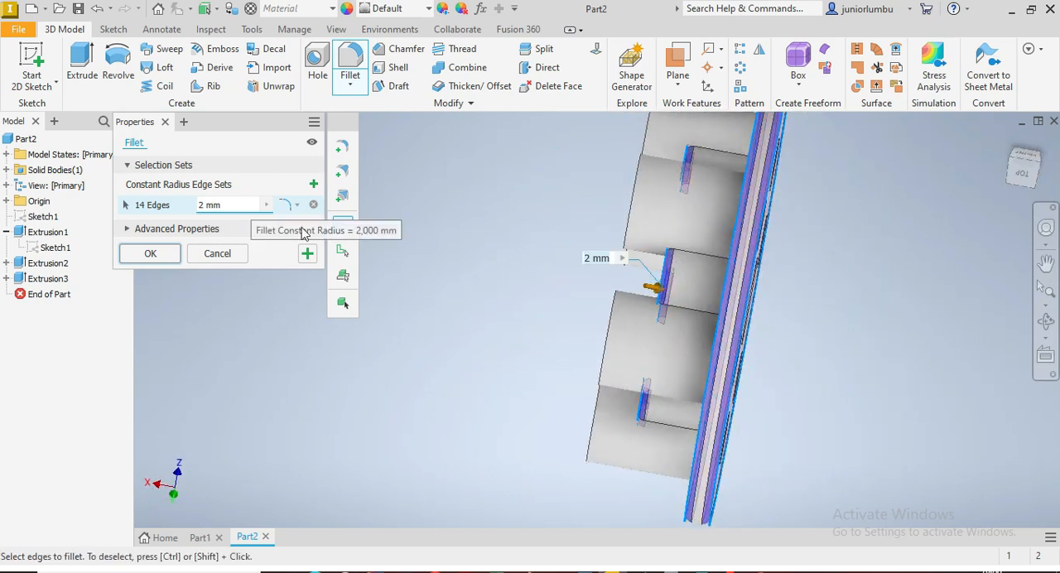
{"action": "key", "text": "F6"}
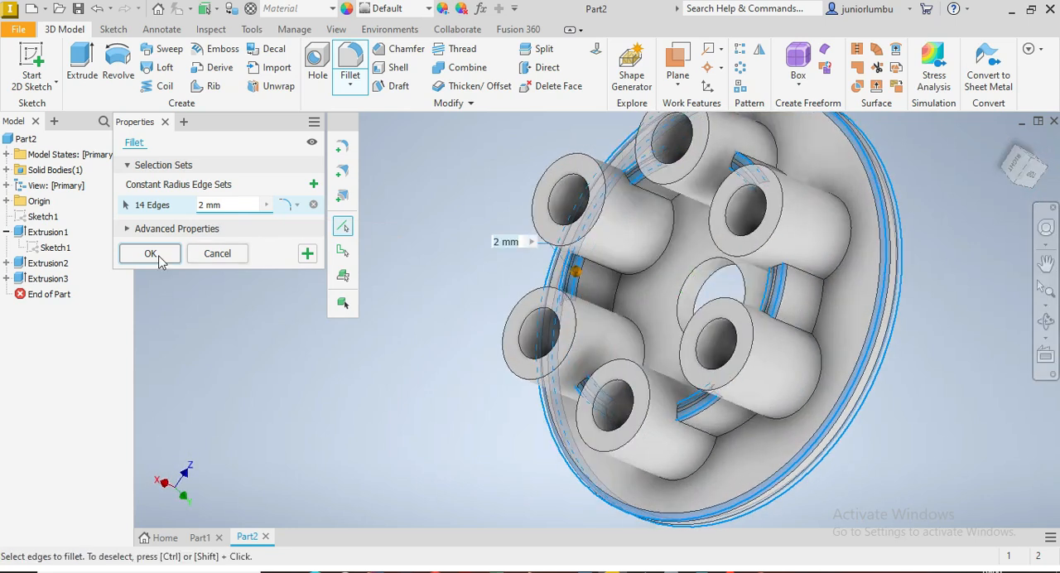
{"action": "left_click", "coordinate": [148, 257]}
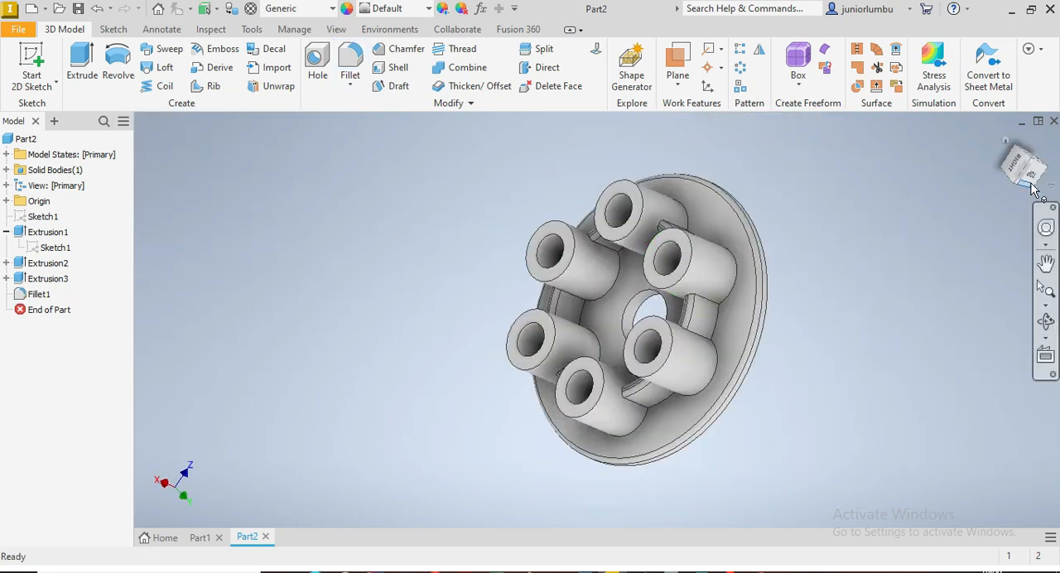
Step: Assign the material Steel, Carbon to the part
{"action": "mouse_move", "coordinate": [982, 171]}
{"action": "left_mouse_down"}
{"action": "mouse_move", "coordinate": [1012, 148]}
{"action": "mouse_move", "coordinate": [1032, 178]}
{"action": "mouse_move", "coordinate": [1022, 170]}
{"action": "left_mouse_up"}
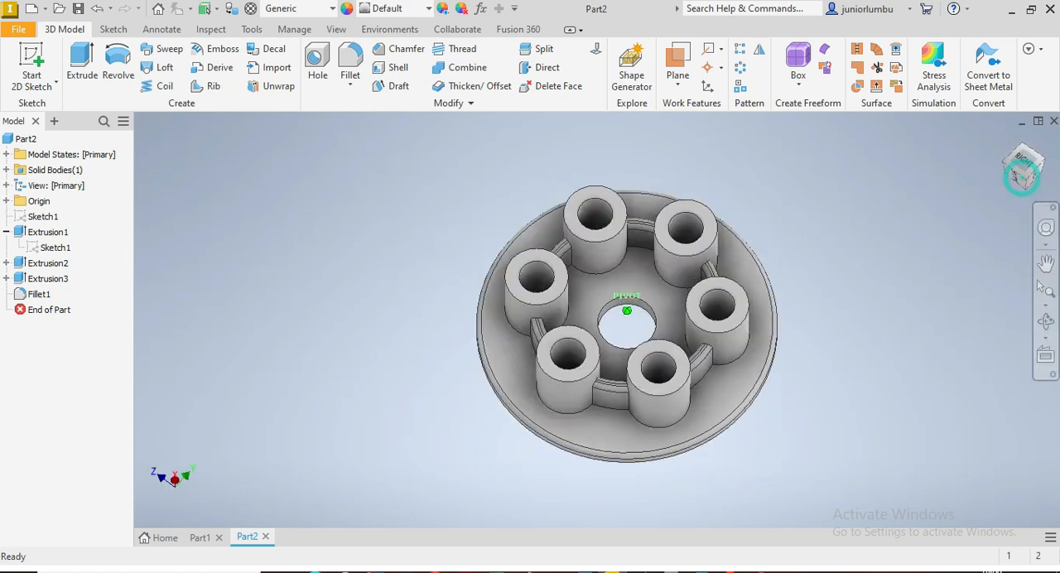
{"action": "left_click", "coordinate": [334, 10]}
{"action": "scroll", "coordinate": [308, 241], "scroll_direction": "down", "scroll_amount": 10}
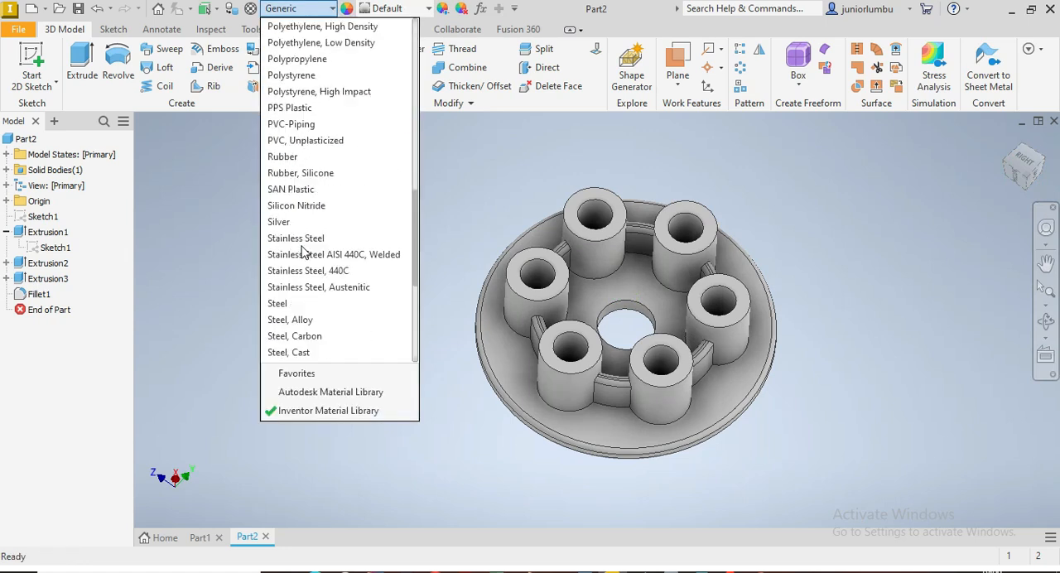
{"action": "scroll", "coordinate": [305, 209], "scroll_direction": "down", "scroll_amount": 1}
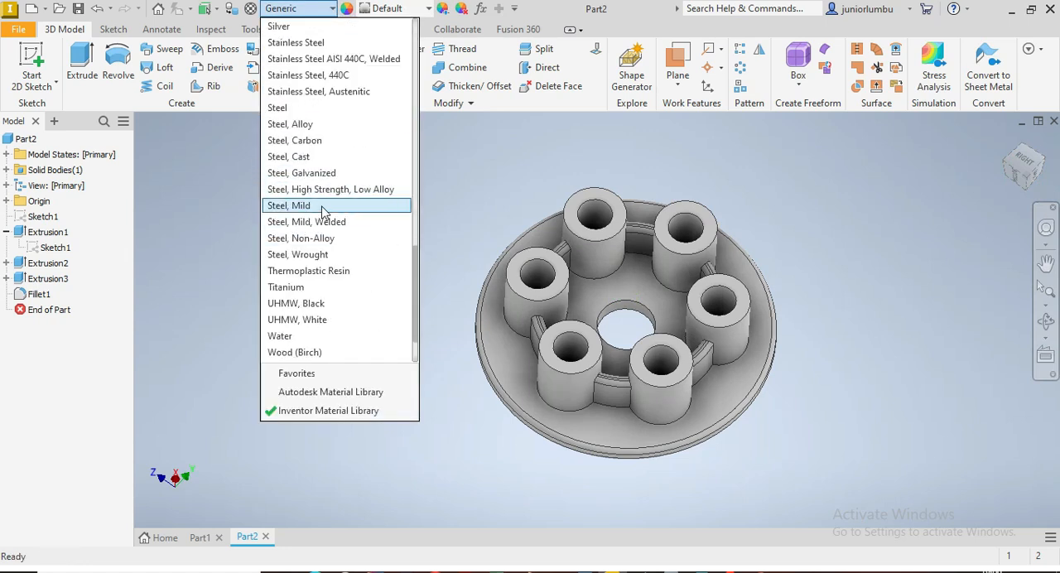
{"action": "left_click", "coordinate": [309, 142]}
Step: Start a 2 mm fillet on the outer and inner rim edges of the two uppermost bosses
{"action": "mouse_move", "coordinate": [1027, 178]}
{"action": "left_mouse_down"}
{"action": "mouse_move", "coordinate": [1024, 137]}
{"action": "mouse_move", "coordinate": [1023, 215]}
{"action": "left_mouse_up"}
{"action": "mouse_move", "coordinate": [627, 311]}
{"action": "middle_mouse_down", "text": "shift"}
{"action": "mouse_move", "coordinate": [637, 219]}
{"action": "mouse_move", "coordinate": [598, 191]}
{"action": "mouse_move", "coordinate": [593, 286]}
{"action": "mouse_move", "coordinate": [663, 267]}
{"action": "mouse_move", "coordinate": [634, 132]}
{"action": "mouse_move", "coordinate": [628, 215]}
{"action": "mouse_move", "coordinate": [571, 241]}
{"action": "mouse_move", "coordinate": [356, 265]}
{"action": "mouse_move", "coordinate": [368, 207]}
{"action": "middle_mouse_up", "text": "shift"}
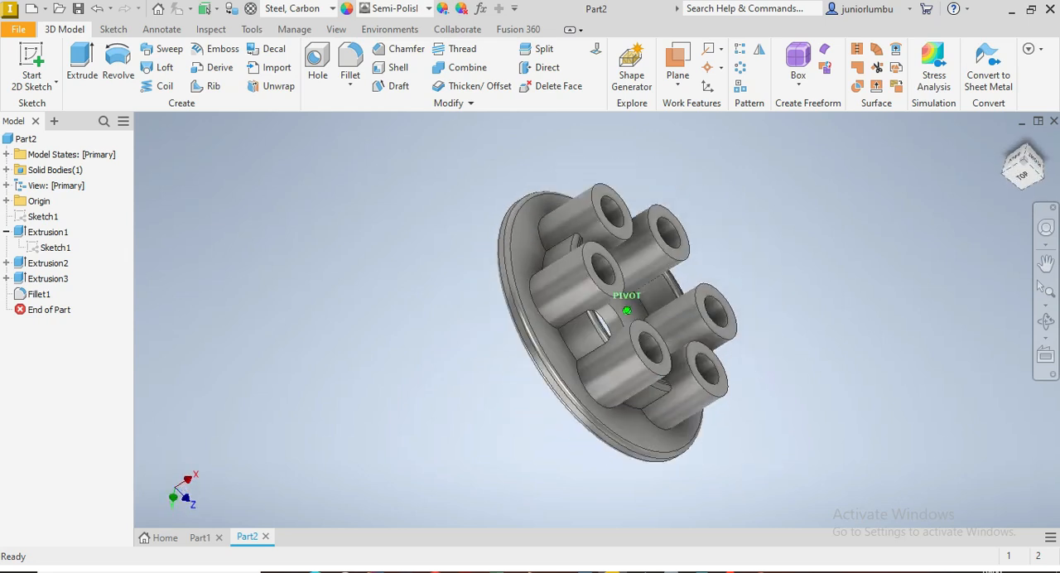
{"action": "scroll", "coordinate": [590, 231], "scroll_direction": "up", "scroll_amount": 3}
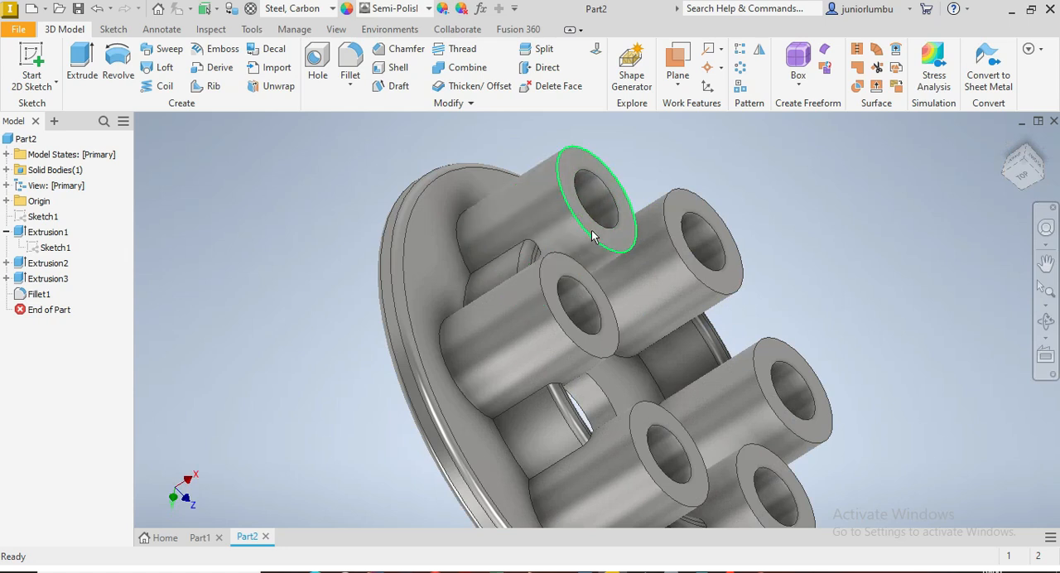
{"action": "scroll", "coordinate": [718, 285], "scroll_direction": "down", "scroll_amount": 2}
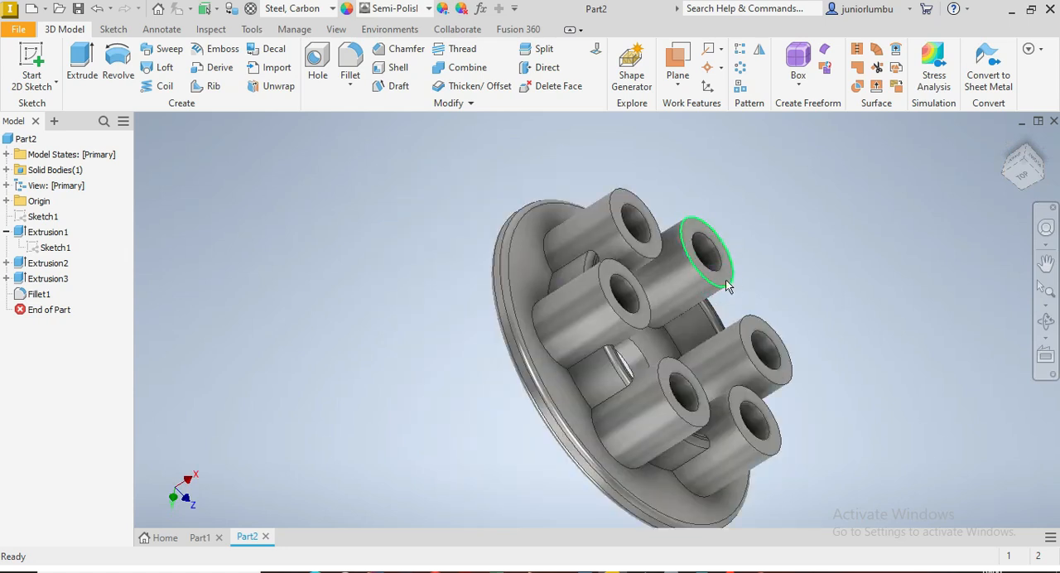
{"action": "scroll", "coordinate": [724, 283], "scroll_direction": "up", "scroll_amount": 3}
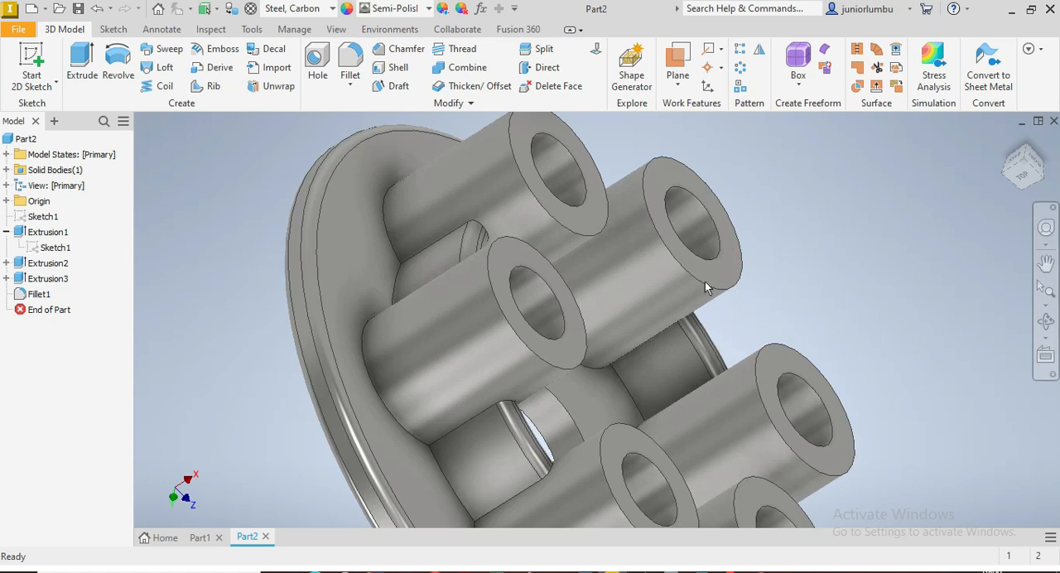
{"action": "scroll", "coordinate": [705, 286], "scroll_direction": "down", "scroll_amount": 4}
{"action": "scroll", "coordinate": [711, 261], "scroll_direction": "up", "scroll_amount": 3}
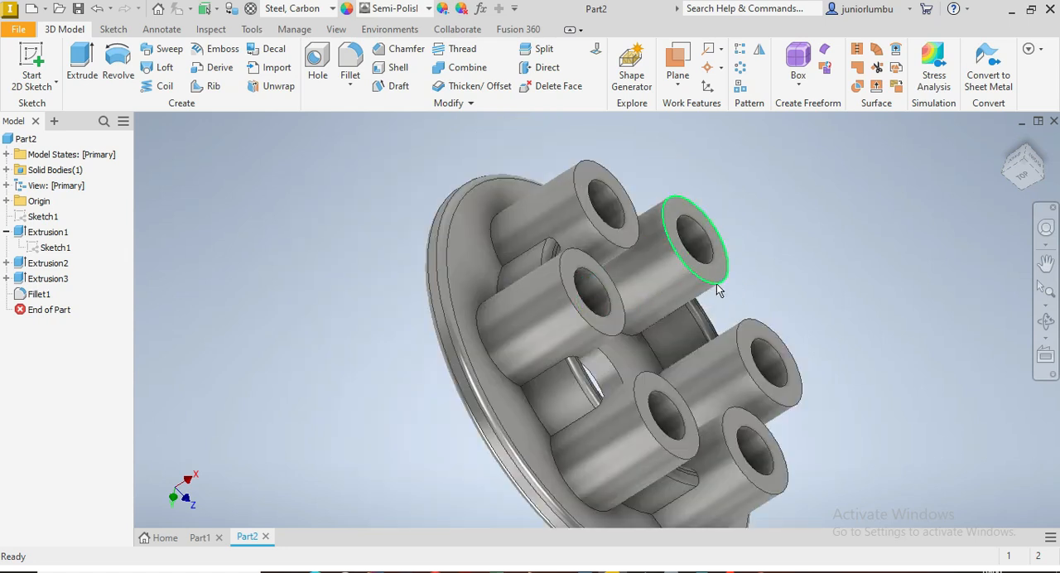
{"action": "left_click", "coordinate": [737, 274]}
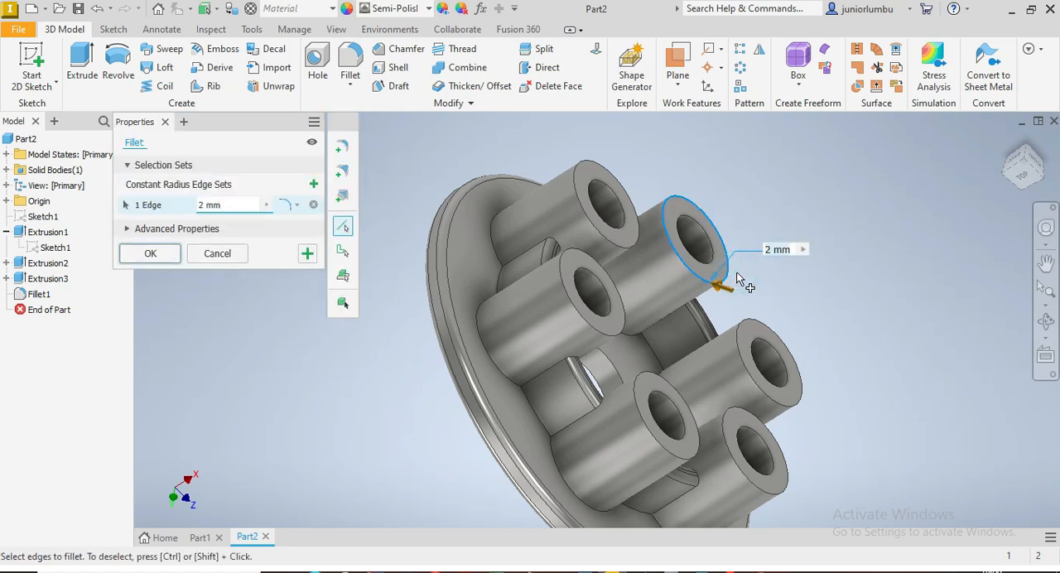
{"action": "left_click", "coordinate": [710, 237]}
{"action": "left_click", "coordinate": [595, 165]}
{"action": "left_click", "coordinate": [608, 189]}
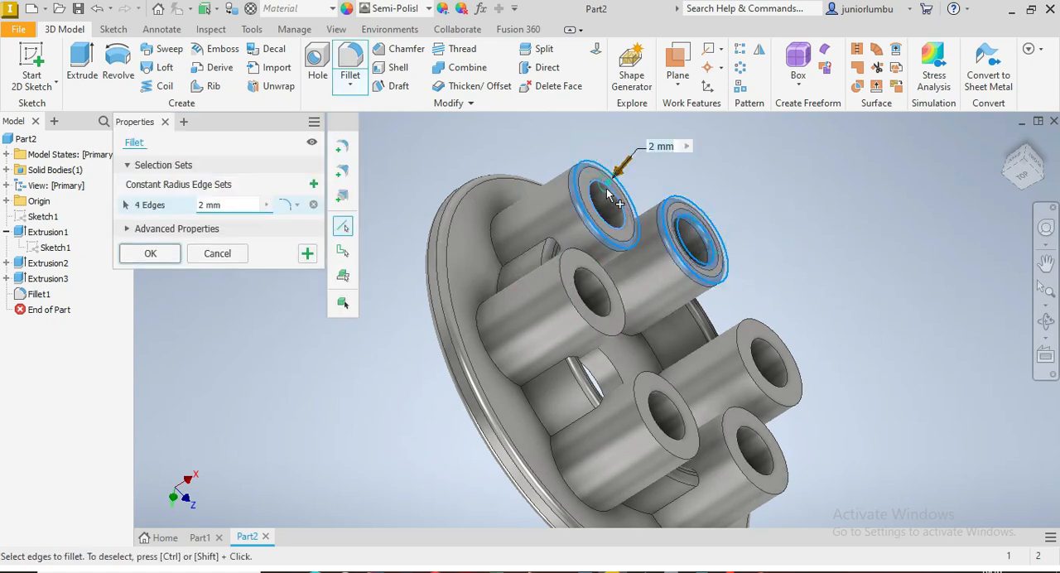
Step: Add the outer and inner rim edges of the remaining four bosses and apply the 2 mm fillet
{"action": "left_click", "coordinate": [576, 264]}
{"action": "left_click", "coordinate": [584, 282]}
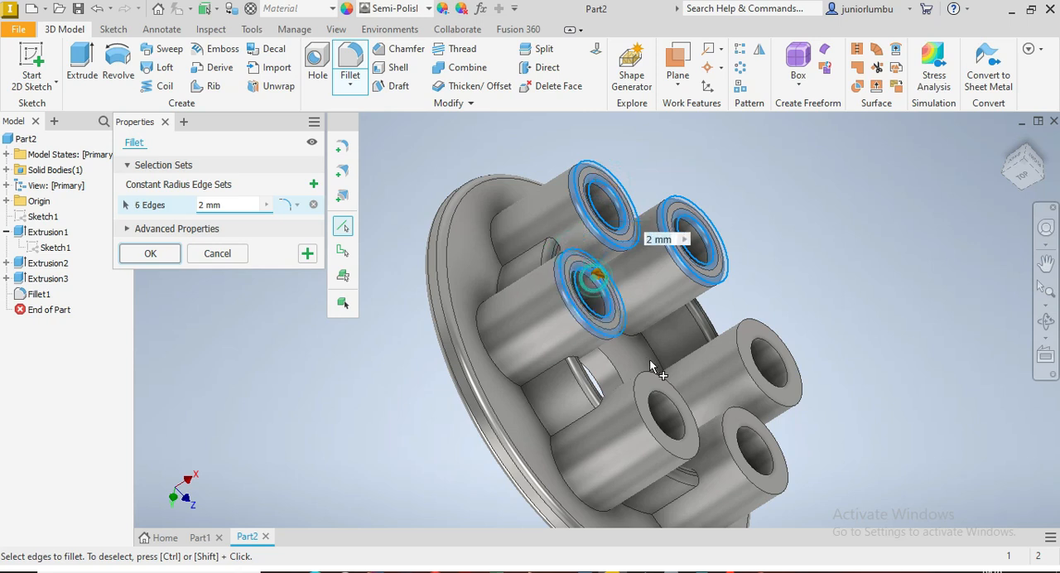
{"action": "left_click", "coordinate": [652, 375]}
{"action": "left_click", "coordinate": [675, 410]}
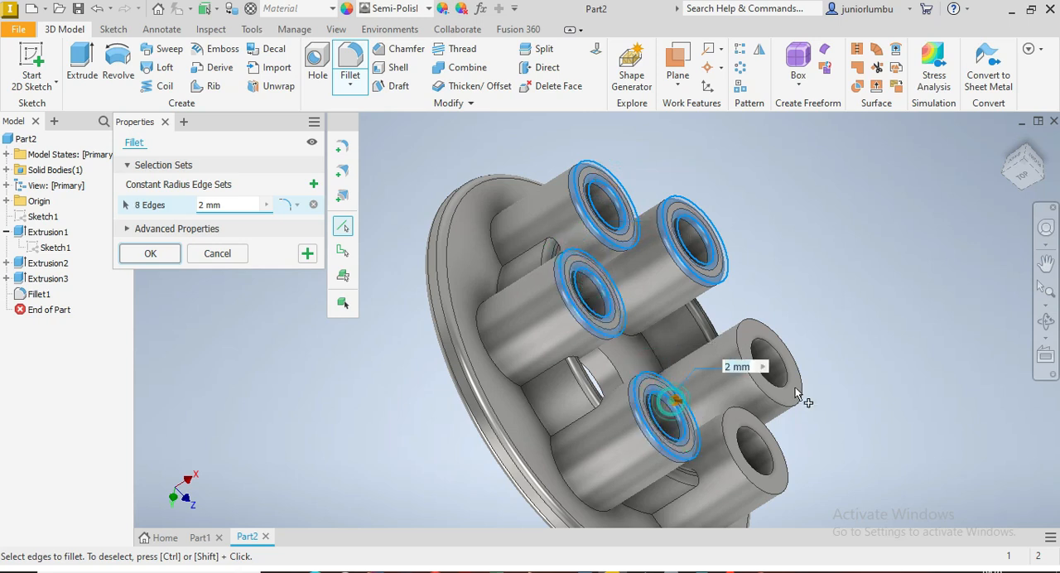
{"action": "left_click", "coordinate": [783, 339]}
{"action": "left_click", "coordinate": [772, 352]}
{"action": "left_click", "coordinate": [777, 417]}
{"action": "left_click", "coordinate": [766, 433]}
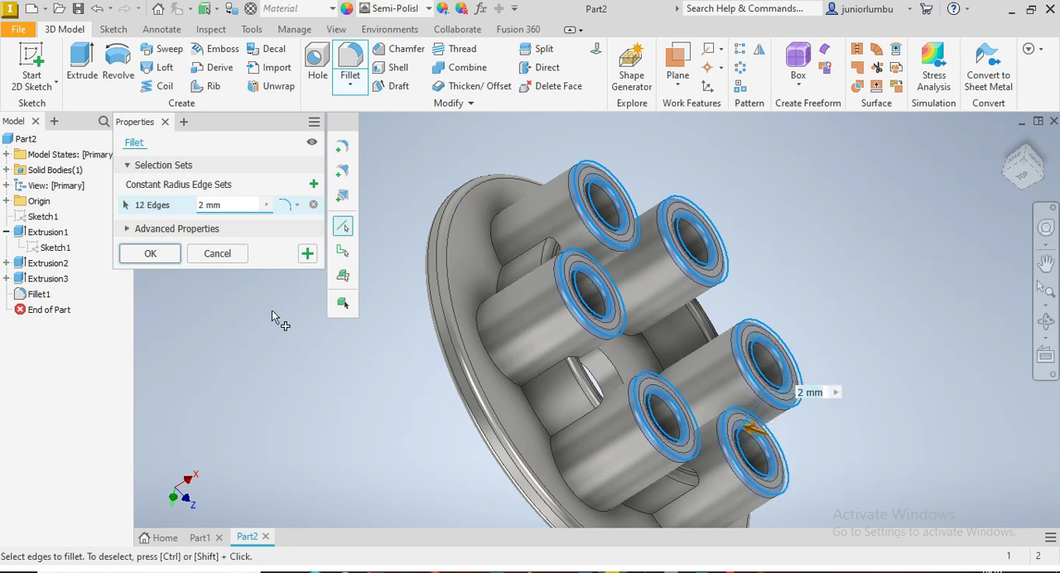
{"action": "left_click", "coordinate": [135, 260]}
Step: Start a 2 mm fillet on the outer base edges of three neighbouring bosses and the two ring wall segments between them
{"action": "left_click_drag", "start_coordinate": [1025, 175], "coordinate": [965, 178]}
{"action": "mouse_move", "coordinate": [629, 359]}
{"action": "middle_mouse_down", "text": "shift"}
{"action": "mouse_move", "coordinate": [555, 406]}
{"action": "mouse_move", "coordinate": [617, 372]}
{"action": "mouse_move", "coordinate": [746, 406]}
{"action": "middle_mouse_up", "text": "shift"}
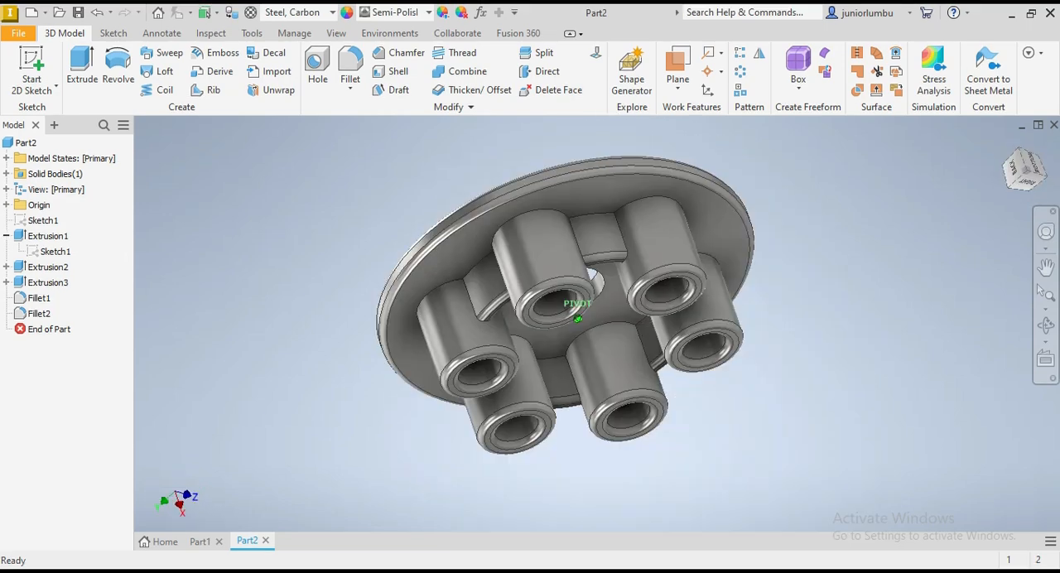
{"action": "mouse_move", "coordinate": [580, 323]}
{"action": "middle_mouse_down", "text": "shift"}
{"action": "mouse_move", "coordinate": [563, 426]}
{"action": "mouse_move", "coordinate": [592, 422]}
{"action": "mouse_move", "coordinate": [576, 468]}
{"action": "mouse_move", "coordinate": [584, 419]}
{"action": "mouse_move", "coordinate": [563, 489]}
{"action": "mouse_move", "coordinate": [538, 415]}
{"action": "mouse_move", "coordinate": [550, 385]}
{"action": "middle_mouse_up", "text": "shift"}
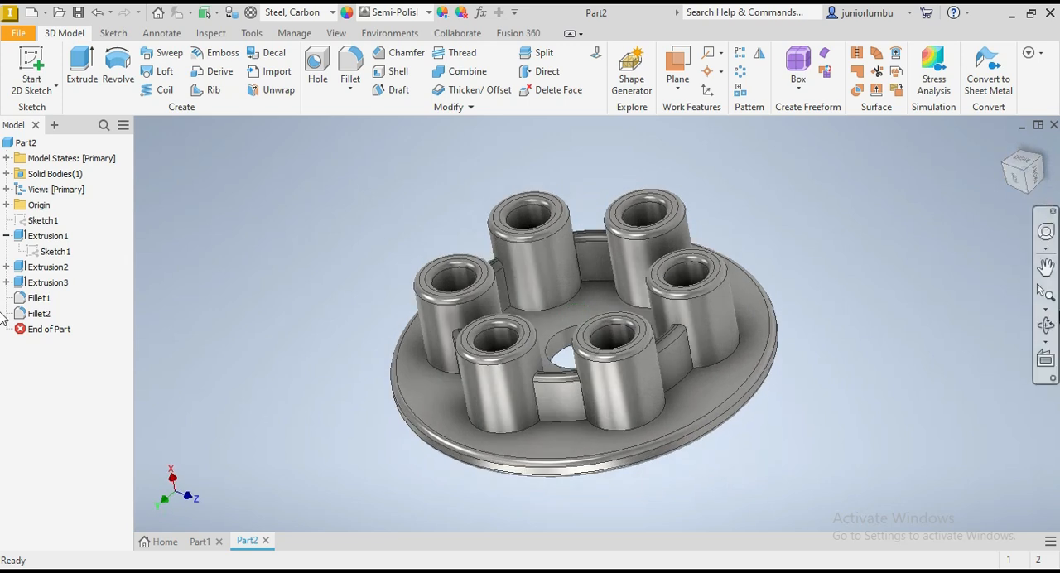
{"action": "left_click", "coordinate": [650, 419]}
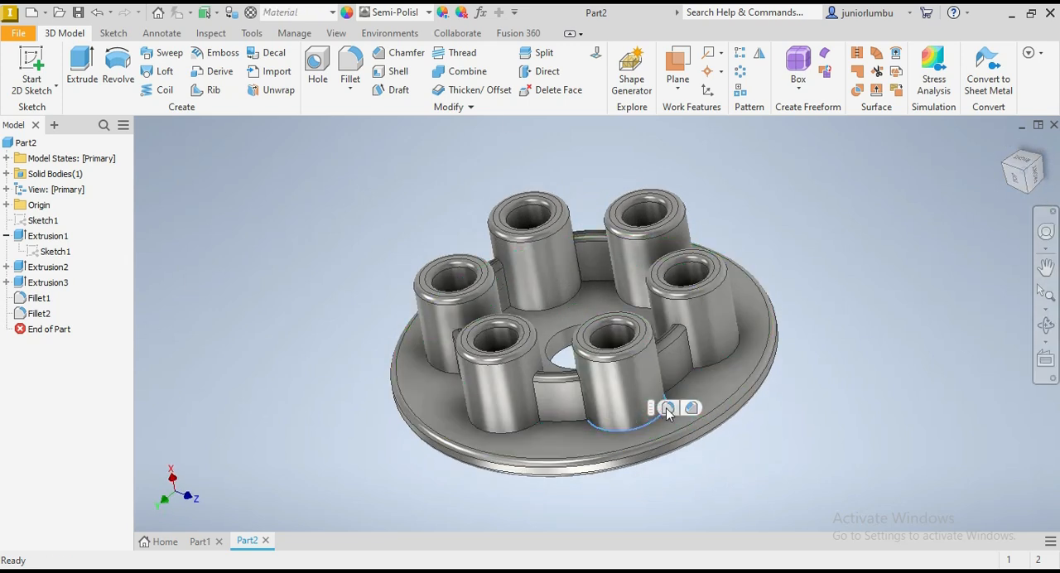
{"action": "key", "text": "f"}
{"action": "left_click", "coordinate": [567, 421]}
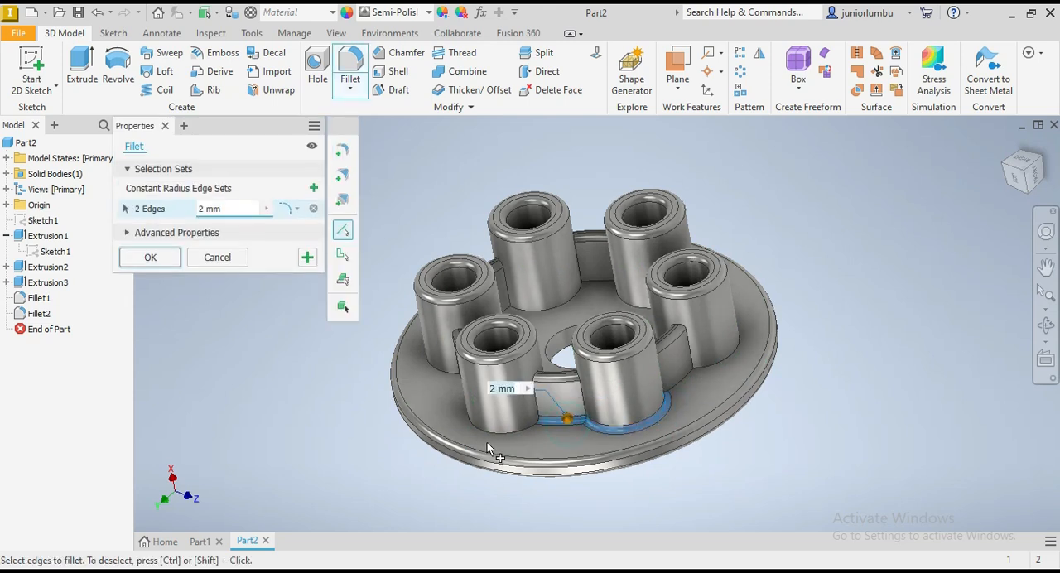
{"action": "left_click", "coordinate": [504, 435]}
{"action": "left_click", "coordinate": [685, 381]}
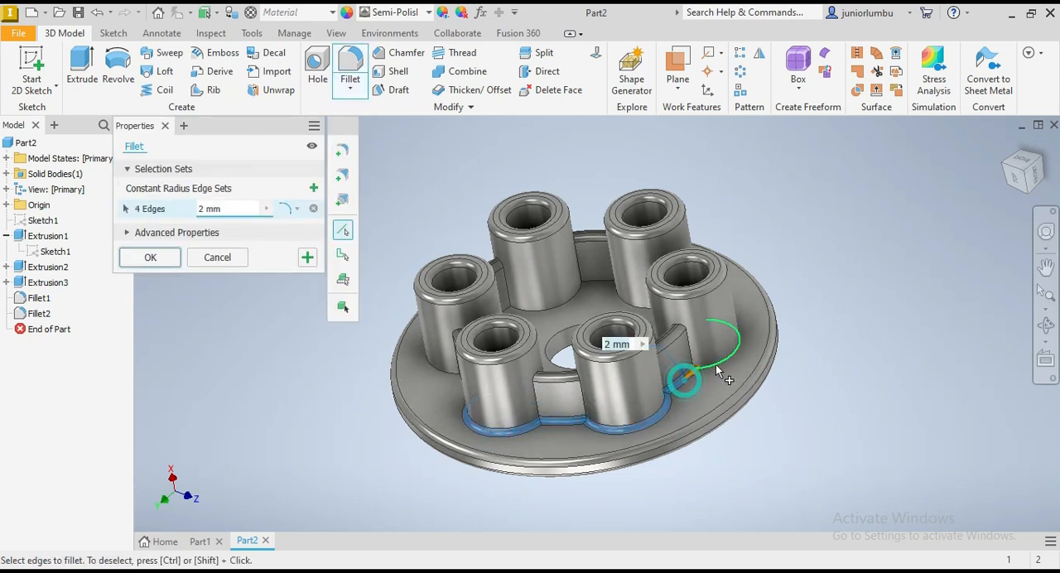
{"action": "left_click", "coordinate": [704, 365]}
Step: Continue around the flange, adding the outer base edges of two more ring wall segments and two more bosses to the 2 mm fillet
{"action": "left_click_drag", "start_coordinate": [1036, 175], "coordinate": [957, 226]}
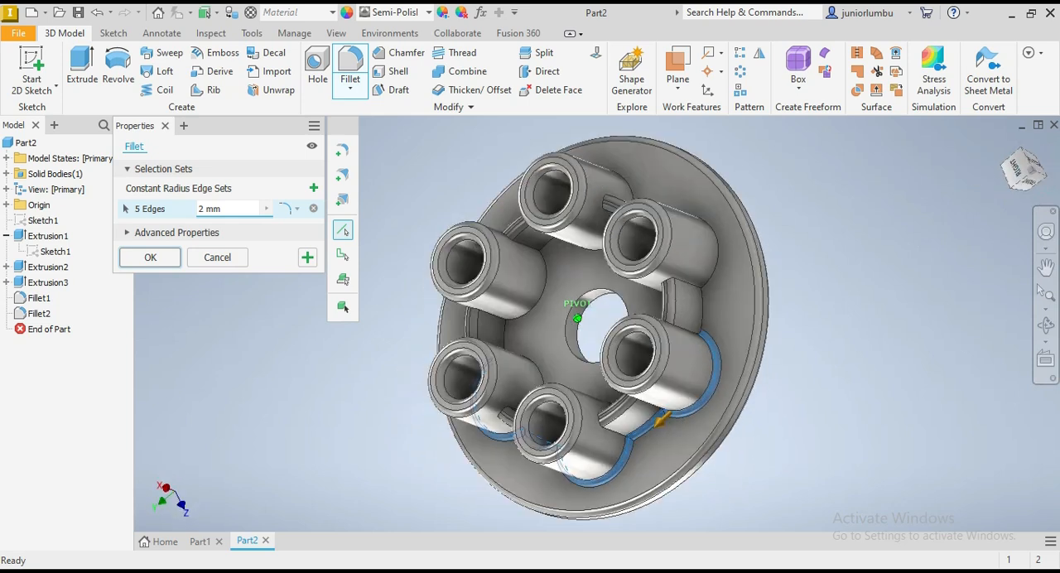
{"action": "left_click", "coordinate": [706, 319]}
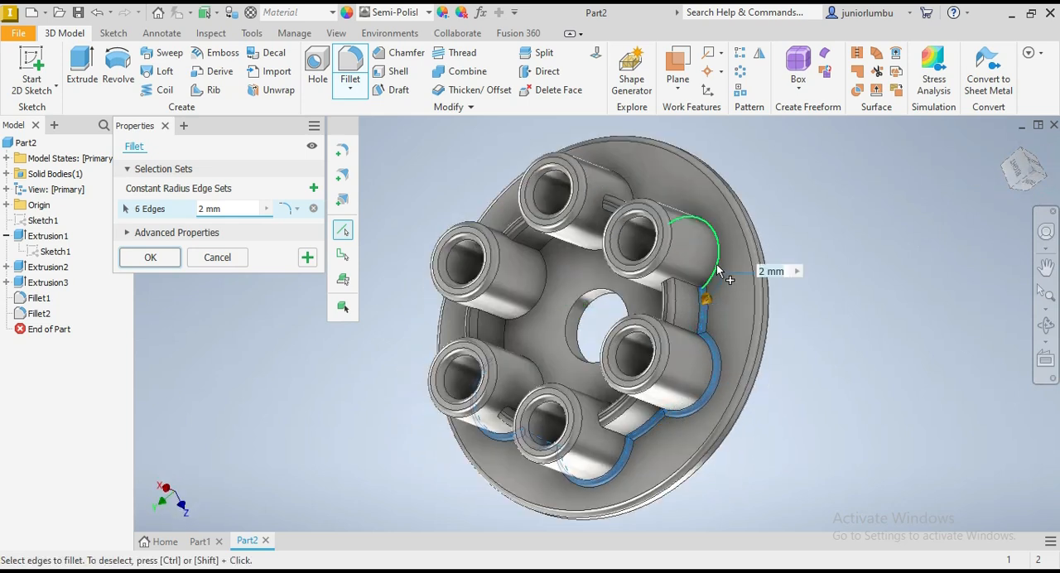
{"action": "left_click", "coordinate": [717, 264]}
{"action": "left_click_drag", "start_coordinate": [1006, 169], "coordinate": [946, 178]}
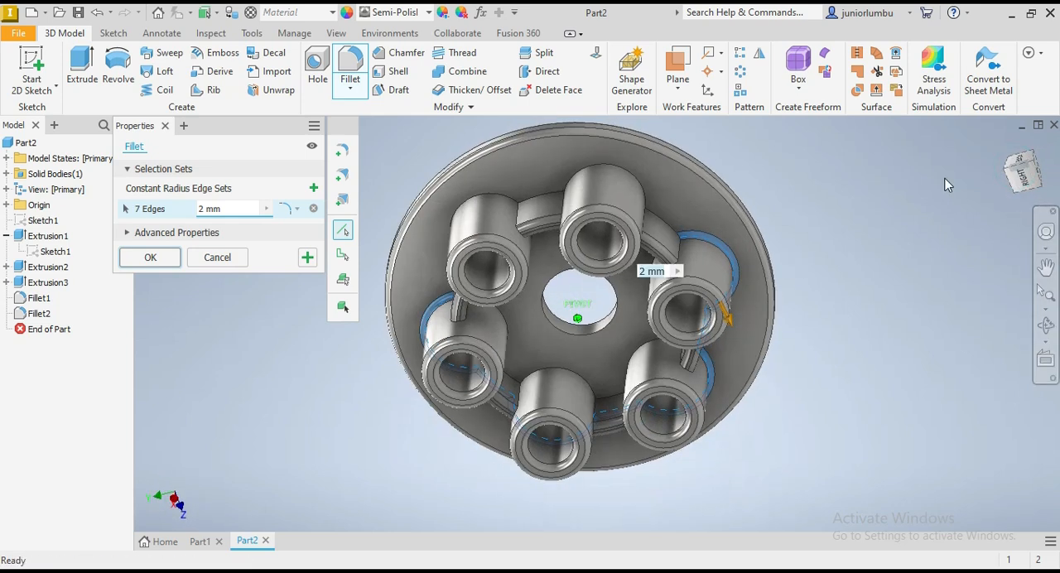
{"action": "left_click", "coordinate": [675, 236]}
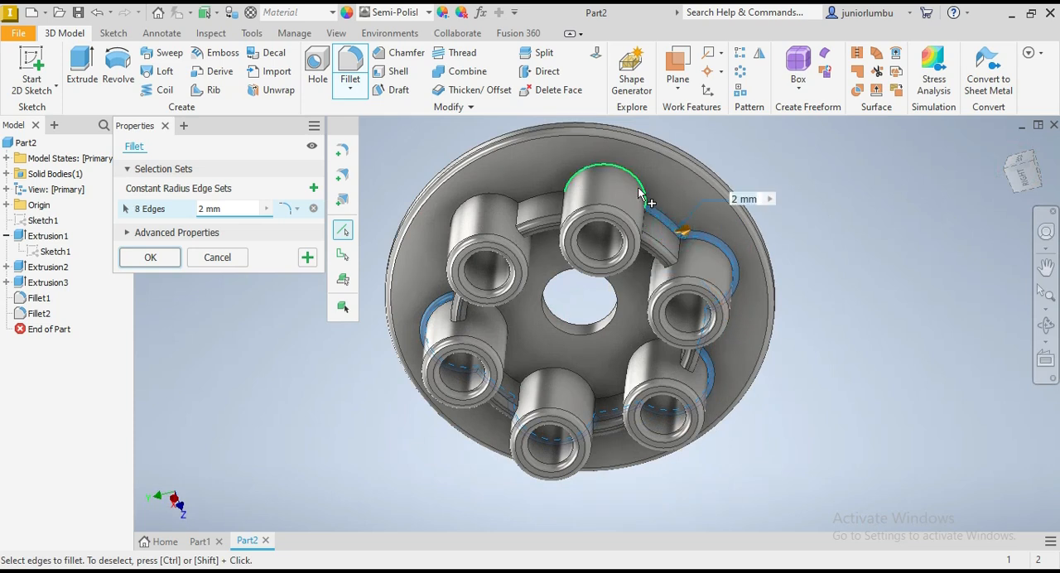
{"action": "left_click", "coordinate": [646, 197]}
Step: Complete the outer base loop of the 2 mm fillet with the last boss and the two ring wall segments beside it
{"action": "left_click", "coordinate": [548, 199]}
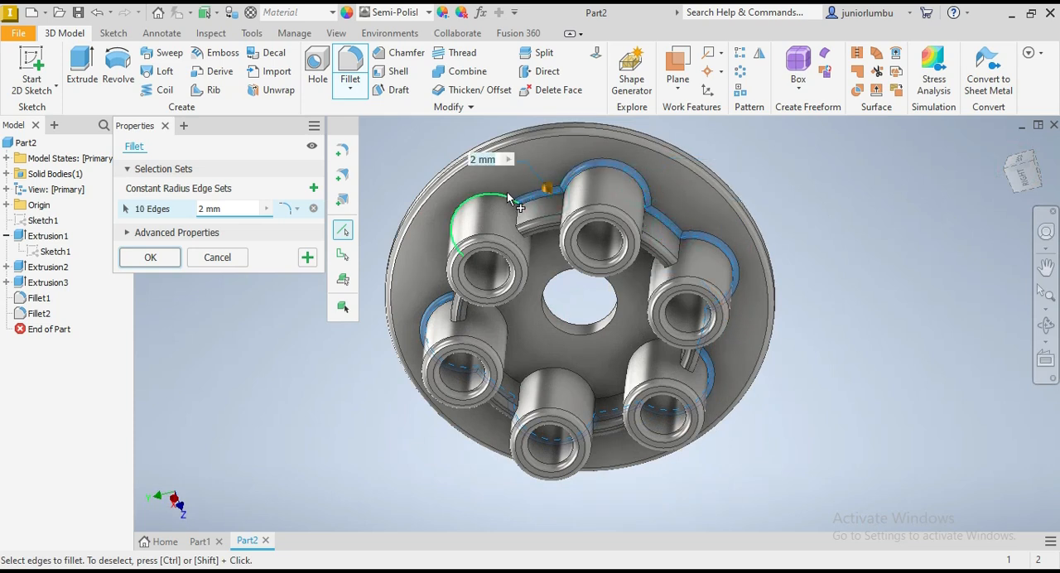
{"action": "left_click", "coordinate": [509, 197]}
{"action": "left_click", "coordinate": [1023, 180]}
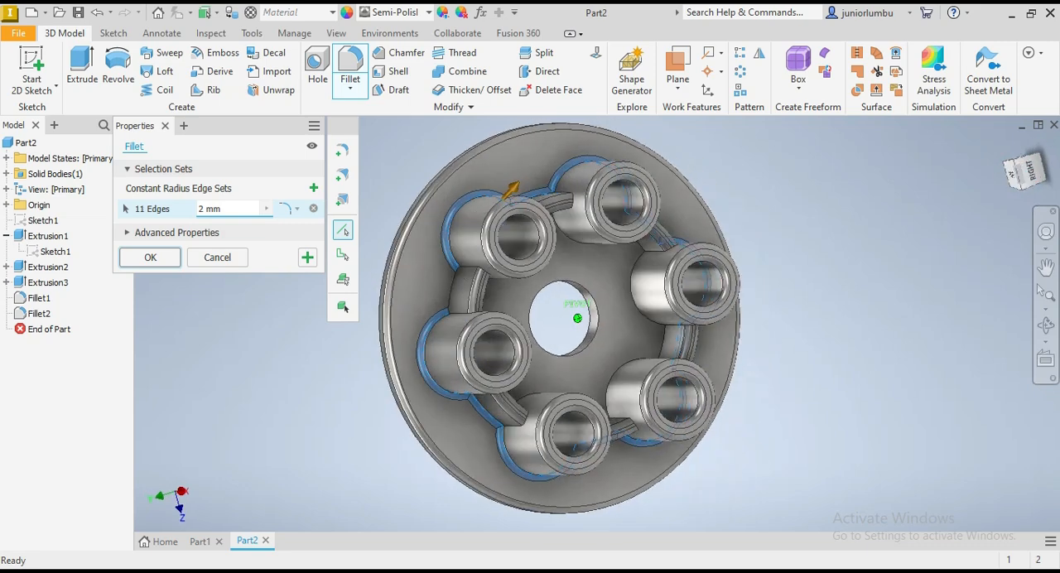
{"action": "left_click", "coordinate": [468, 285]}
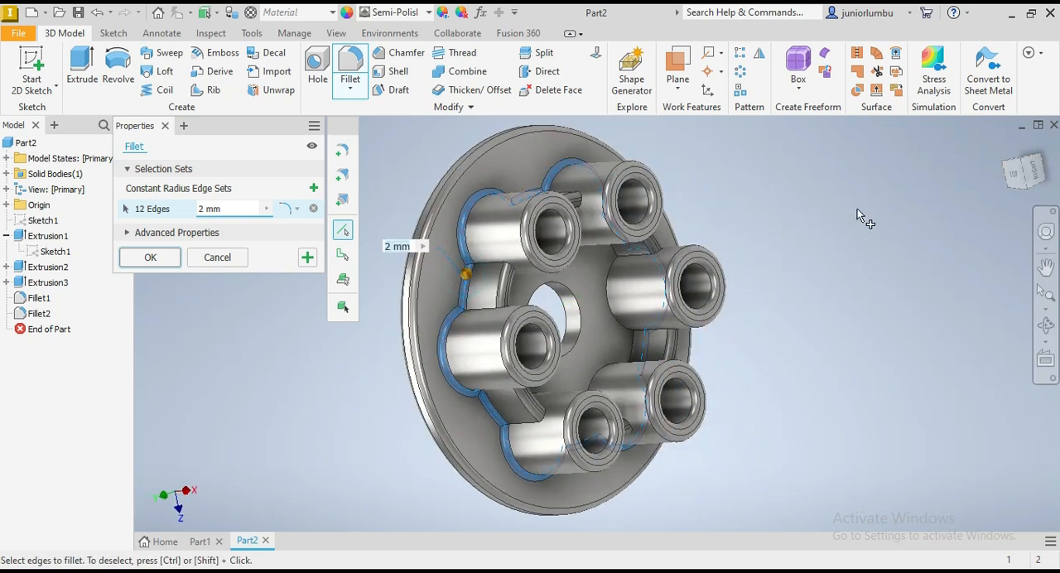
{"action": "left_click", "coordinate": [1017, 174]}
{"action": "left_click_drag", "start_coordinate": [1020, 176], "coordinate": [995, 176]}
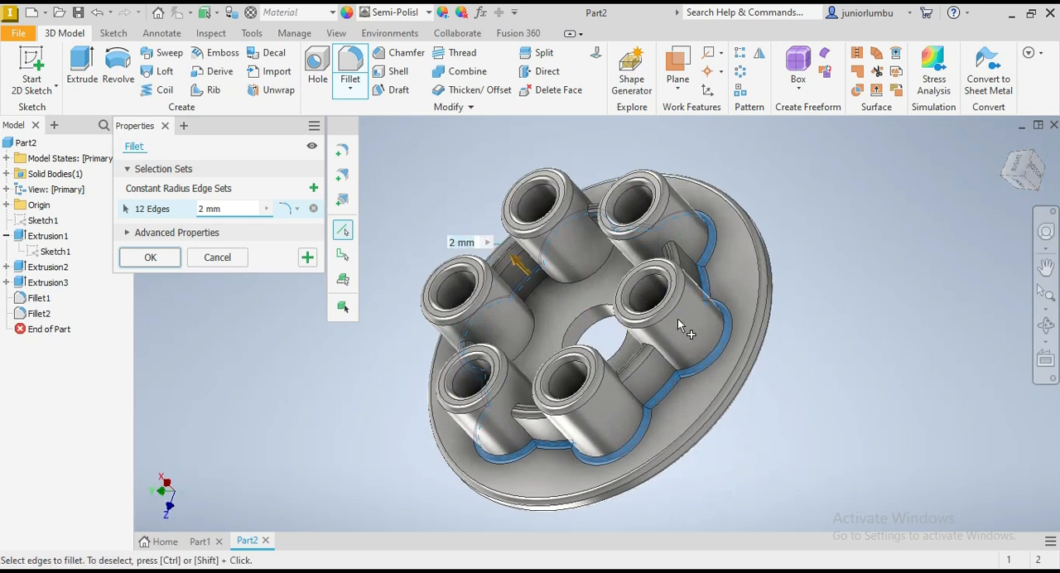
Step: Add the inner base edges of three neighbouring bosses and the two ring wall segments between them to the 2 mm fillet
{"action": "left_click", "coordinate": [541, 287]}
{"action": "left_click", "coordinate": [584, 283]}
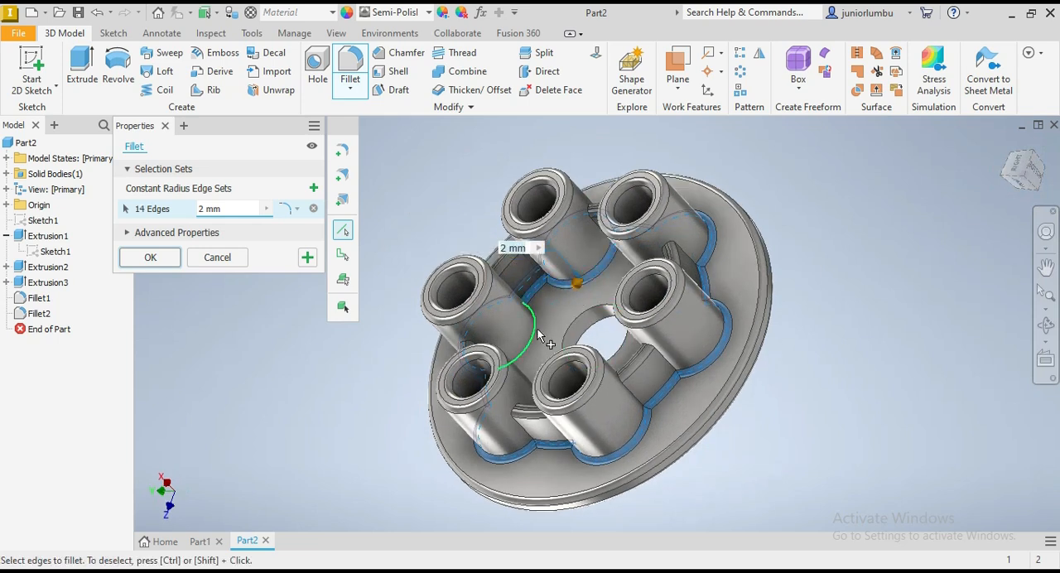
{"action": "left_click", "coordinate": [534, 330]}
{"action": "left_click", "coordinate": [1015, 179]}
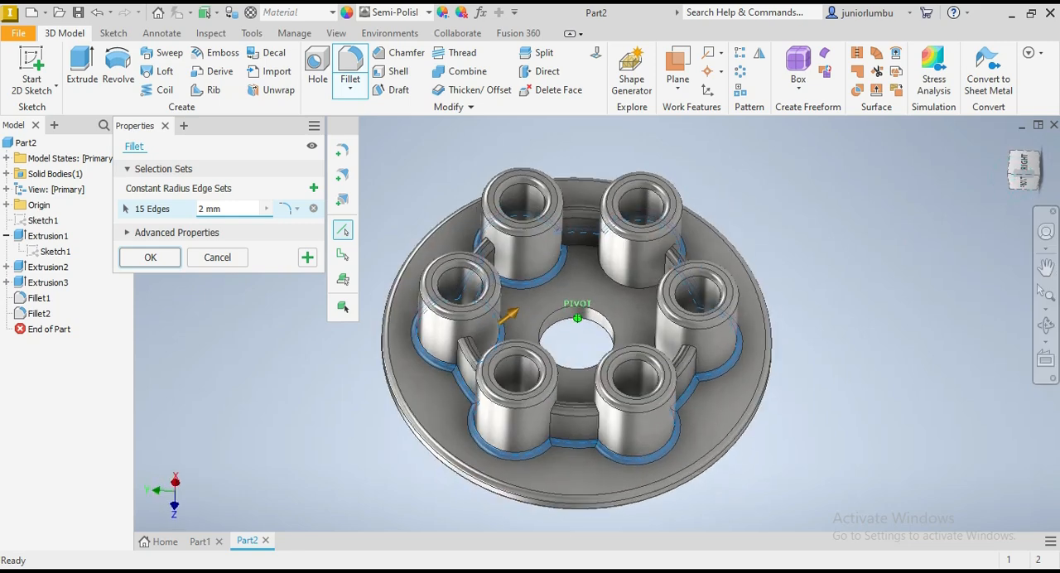
{"action": "left_click", "coordinate": [588, 264]}
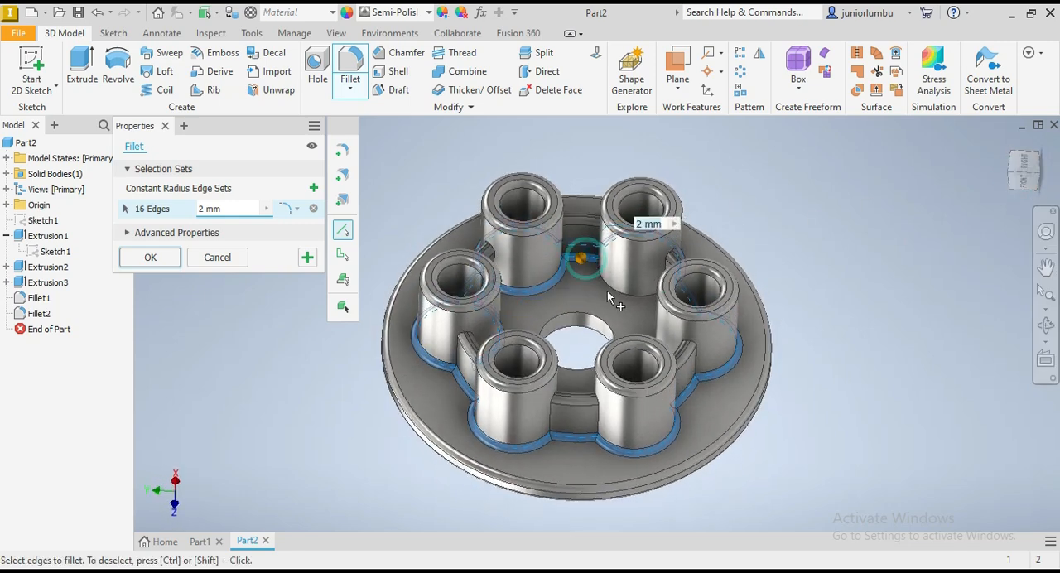
{"action": "left_click", "coordinate": [609, 291]}
Step: Continue around the inside of the ring wall, adding the inner base edges of two more wall segments and two more bosses to the fillet
{"action": "left_click", "coordinate": [1025, 180]}
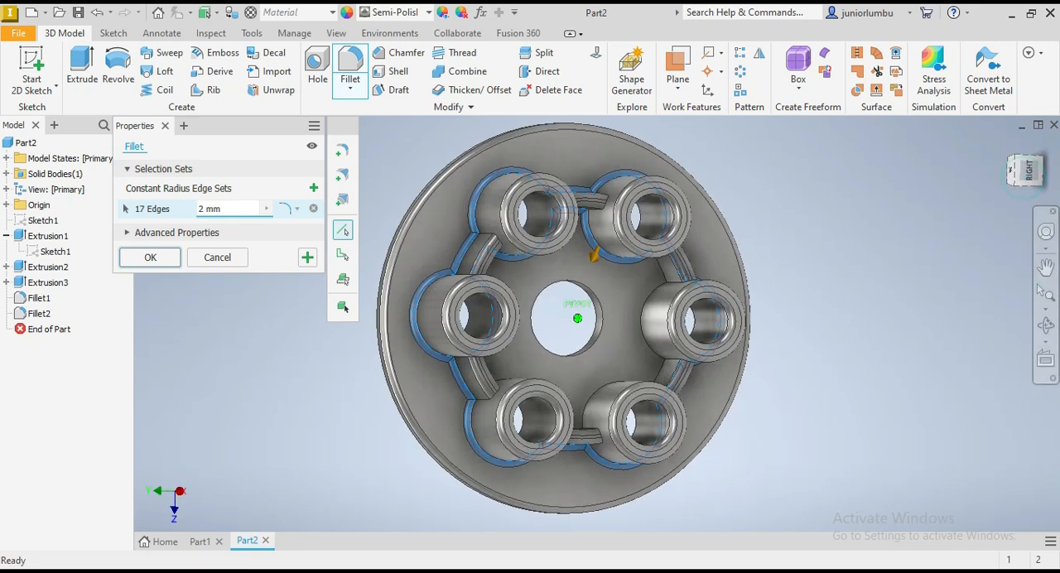
{"action": "left_click", "coordinate": [633, 271]}
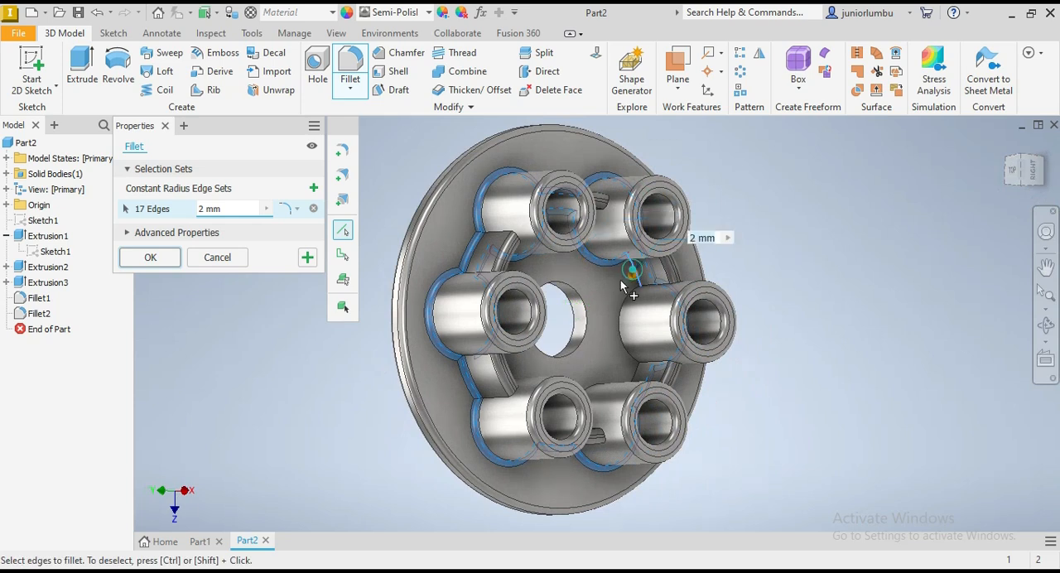
{"action": "left_click", "coordinate": [624, 319]}
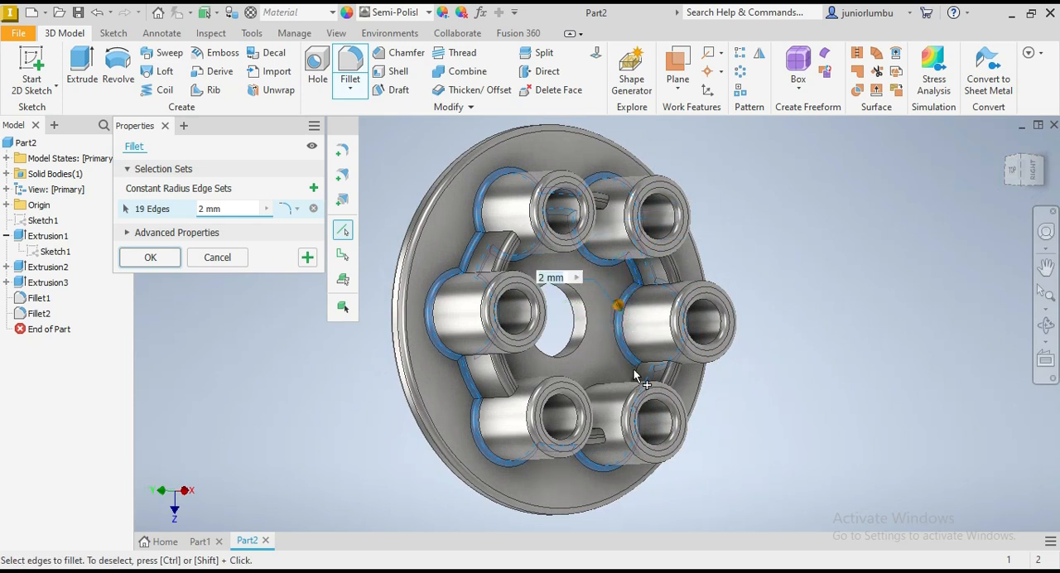
{"action": "left_click", "coordinate": [618, 379]}
{"action": "left_click", "coordinate": [605, 387]}
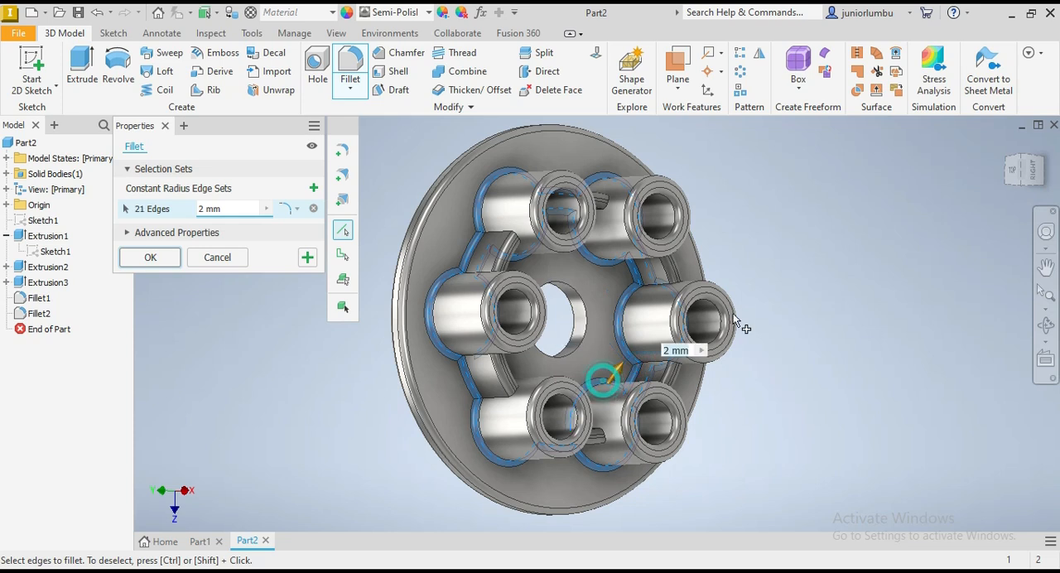
Step: Add the inner base edges of the last boss and its neighbouring ring wall segment, and apply the 2 mm fillet
{"action": "left_click", "coordinate": [1019, 178]}
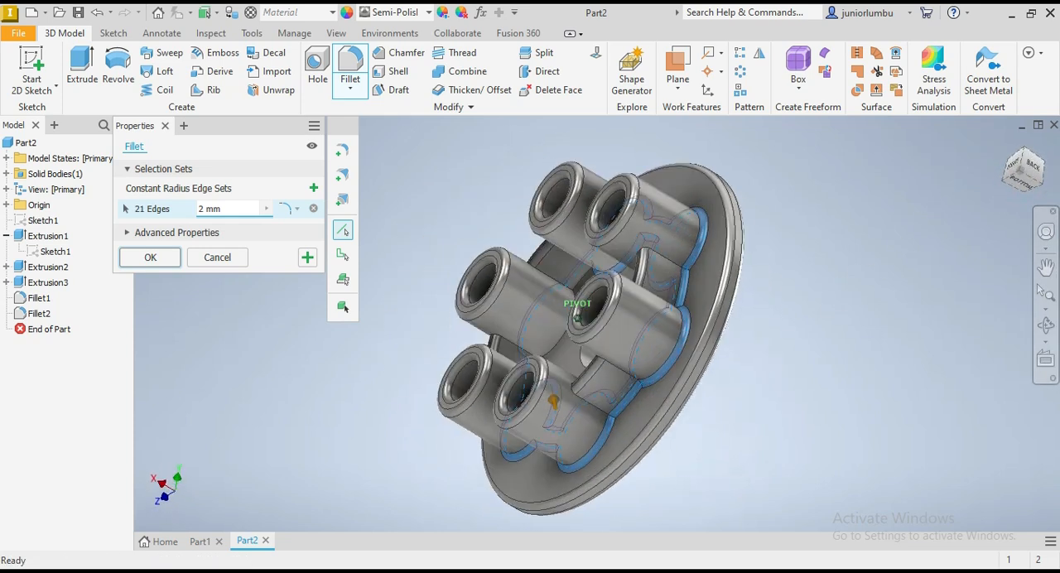
{"action": "left_click", "coordinate": [558, 319]}
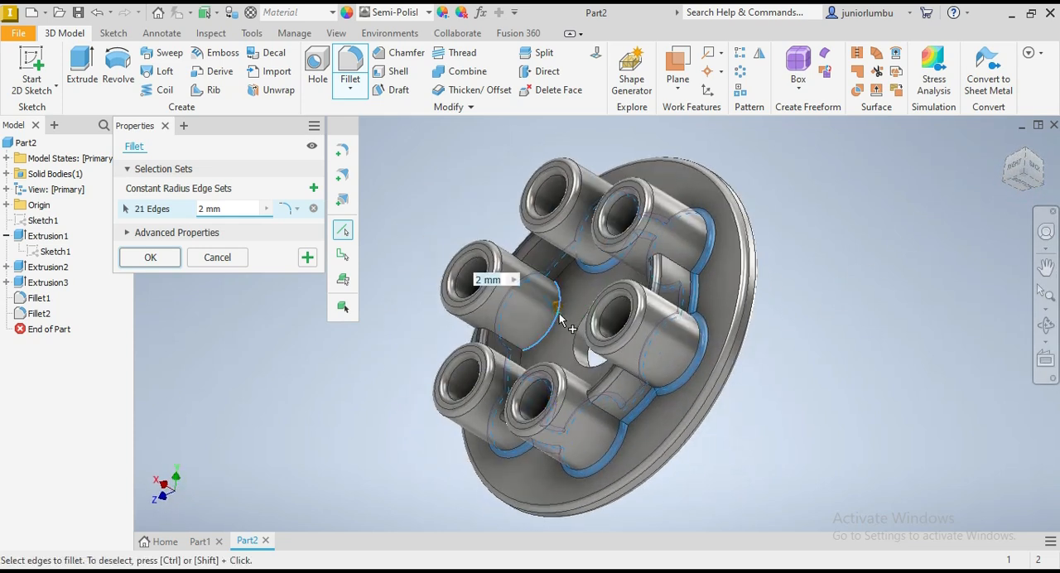
{"action": "left_click", "coordinate": [570, 283]}
{"action": "scroll", "coordinate": [610, 303], "scroll_direction": "down", "scroll_amount": 2}
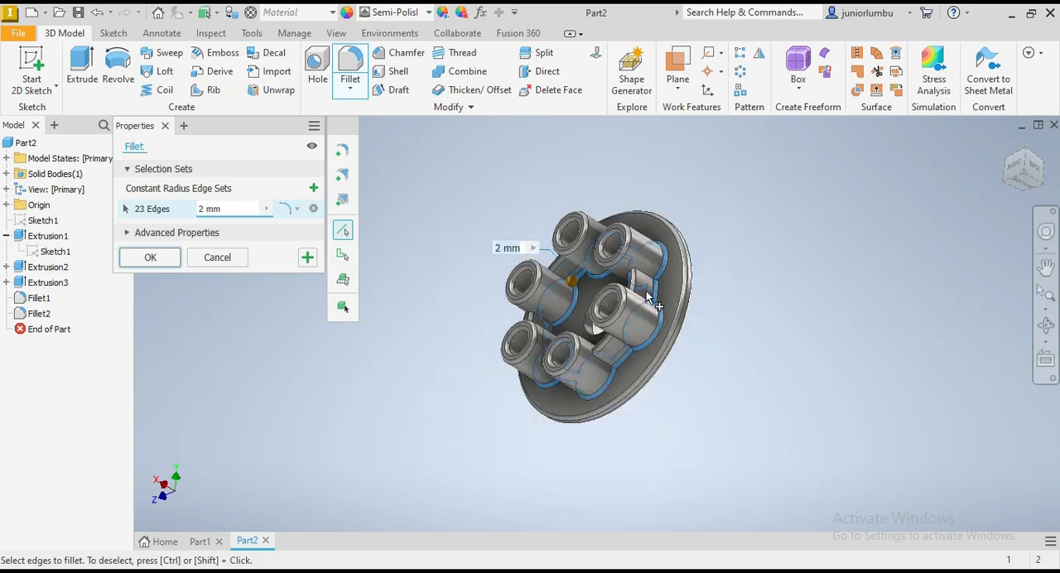
{"action": "scroll", "coordinate": [648, 298], "scroll_direction": "up", "scroll_amount": 3}
{"action": "mouse_move", "coordinate": [1030, 179]}
{"action": "left_mouse_down"}
{"action": "mouse_move", "coordinate": [961, 189]}
{"action": "mouse_move", "coordinate": [1010, 176]}
{"action": "left_mouse_up"}
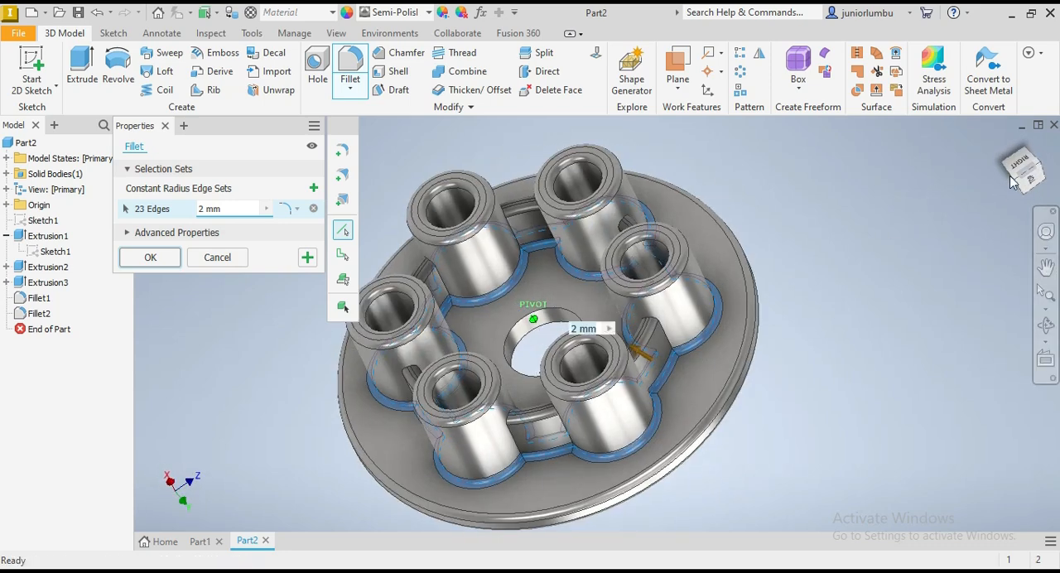
{"action": "left_click", "coordinate": [150, 259]}
Step: Examine the finished flange from several angles and distances, checking the fillets on the rims, ring wall and boss bases
{"action": "mouse_move", "coordinate": [1022, 162]}
{"action": "left_mouse_down"}
{"action": "mouse_move", "coordinate": [998, 178]}
{"action": "mouse_move", "coordinate": [1023, 204]}
{"action": "mouse_move", "coordinate": [1017, 171]}
{"action": "mouse_move", "coordinate": [1029, 159]}
{"action": "left_mouse_up"}
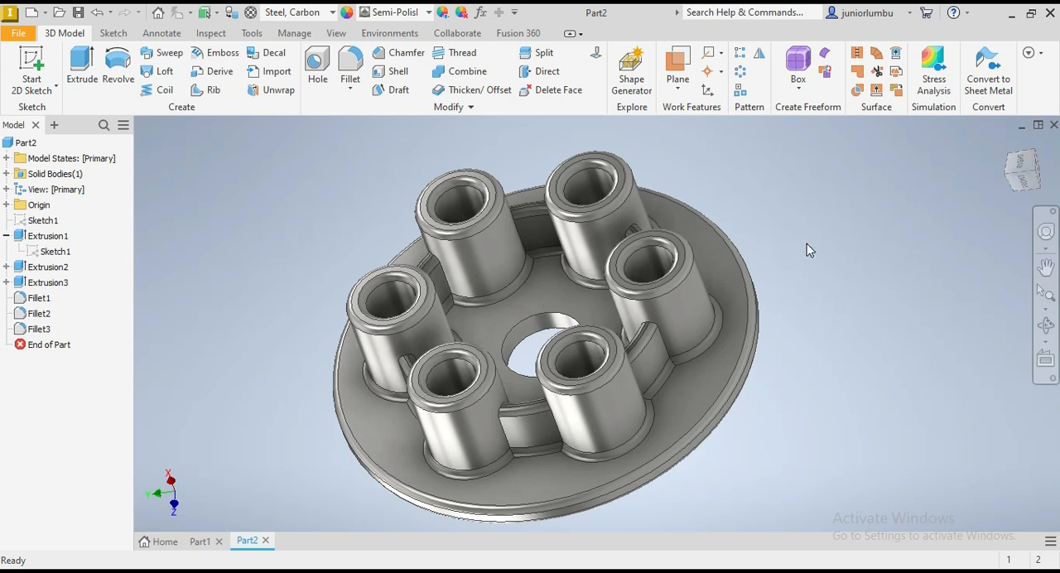
{"action": "scroll", "coordinate": [578, 280], "scroll_direction": "down", "scroll_amount": 3}
{"action": "scroll", "coordinate": [568, 295], "scroll_direction": "up", "scroll_amount": 3}
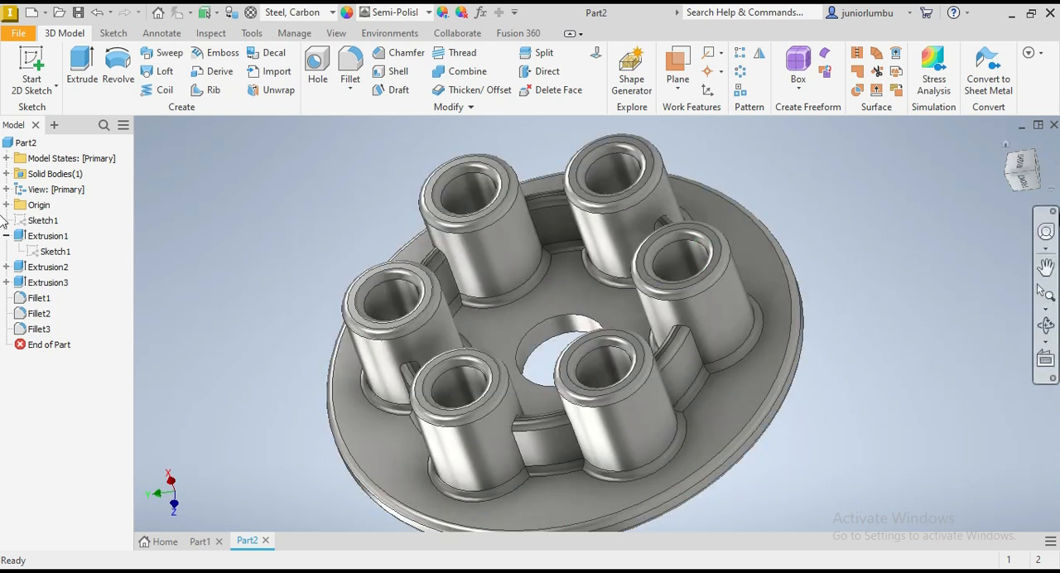
{"action": "scroll", "coordinate": [688, 309], "scroll_direction": "down", "scroll_amount": 2}
{"action": "scroll", "coordinate": [704, 338], "scroll_direction": "up", "scroll_amount": 2}
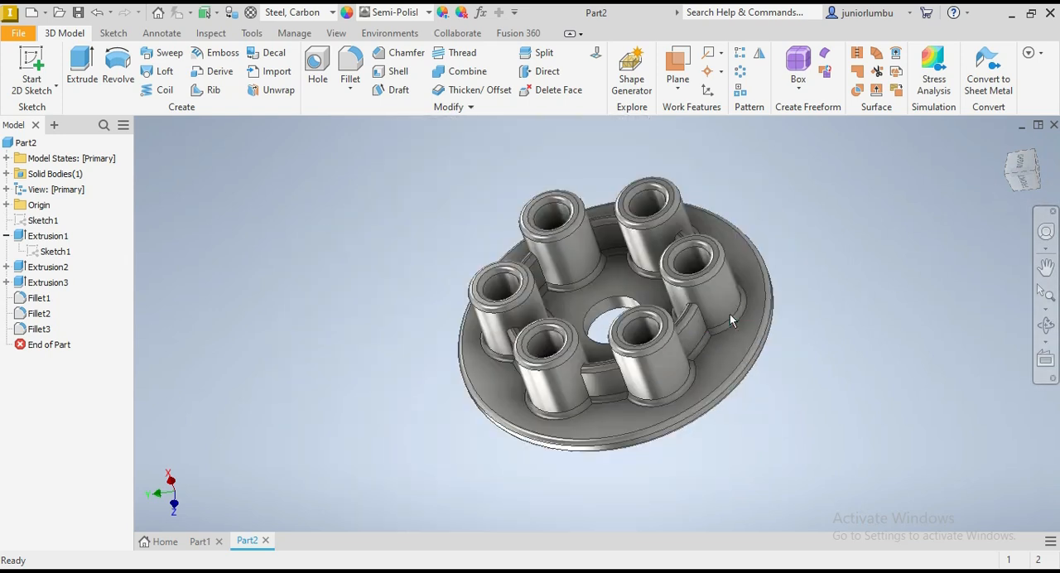
{"action": "scroll", "coordinate": [738, 272], "scroll_direction": "up", "scroll_amount": 1}
{"action": "scroll", "coordinate": [742, 271], "scroll_direction": "up", "scroll_amount": 1}
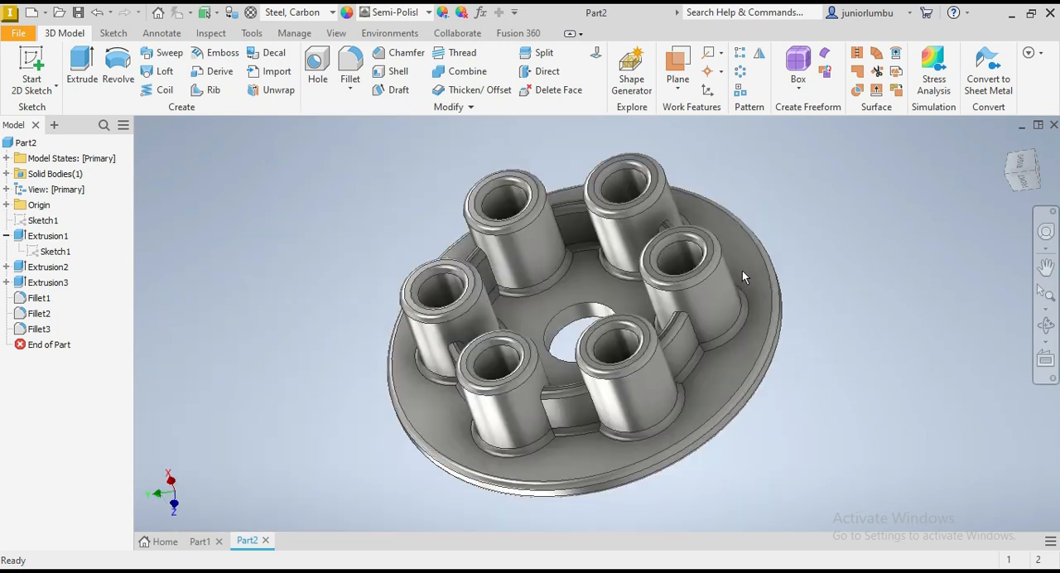
{"action": "mouse_move", "coordinate": [1030, 184]}
{"action": "left_mouse_down"}
{"action": "mouse_move", "coordinate": [1028, 198]}
{"action": "mouse_move", "coordinate": [1012, 182]}
{"action": "mouse_move", "coordinate": [1032, 168]}
{"action": "mouse_move", "coordinate": [1032, 183]}
{"action": "left_mouse_up"}
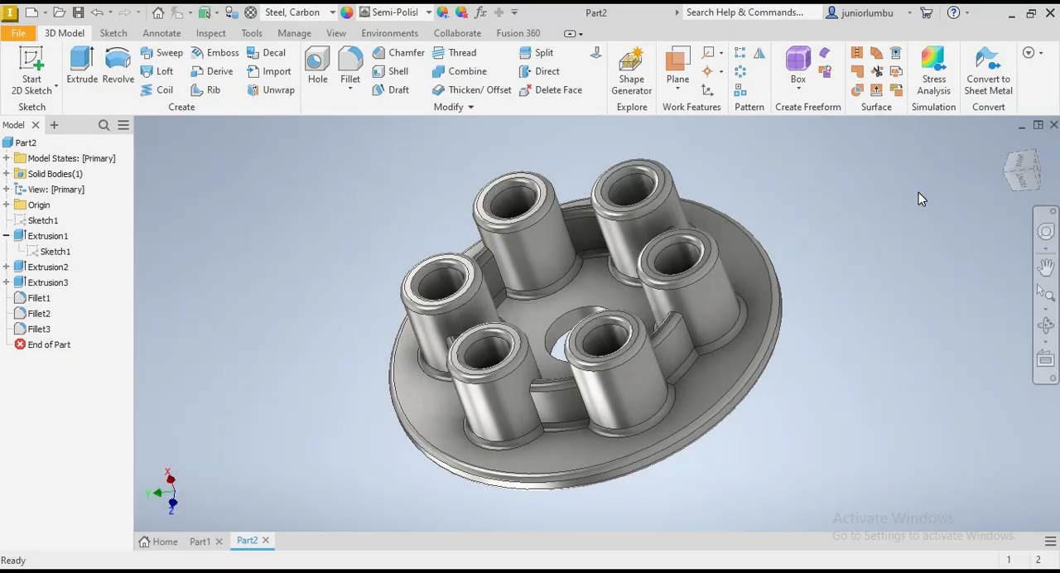
{"action": "scroll", "coordinate": [852, 279], "scroll_direction": "down", "scroll_amount": 4}
{"action": "scroll", "coordinate": [852, 278], "scroll_direction": "up", "scroll_amount": 3}
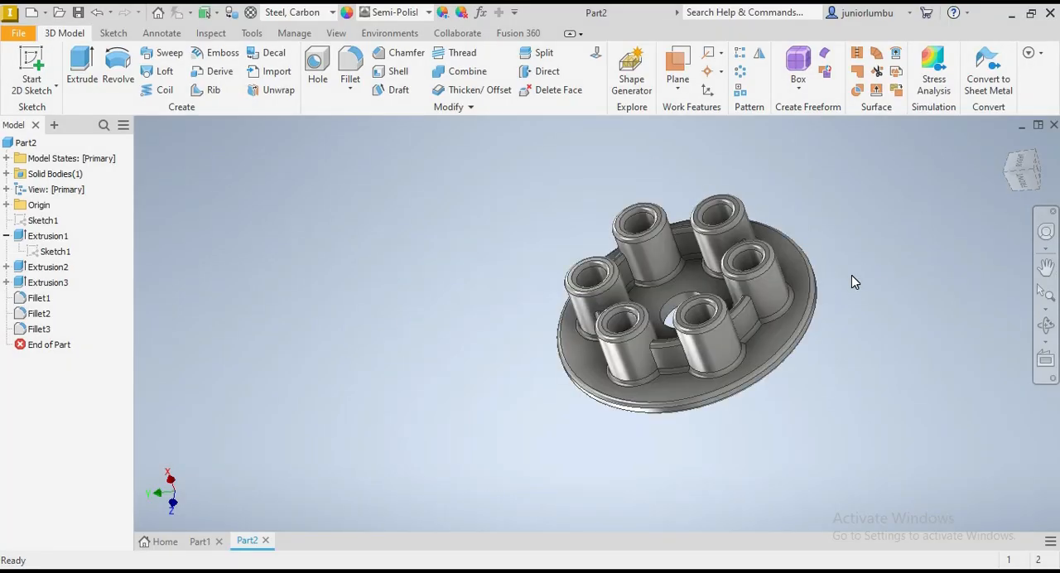
{"action": "scroll", "coordinate": [861, 247], "scroll_direction": "up", "scroll_amount": 1}
{"action": "scroll", "coordinate": [839, 325], "scroll_direction": "up", "scroll_amount": 4}
{"action": "scroll", "coordinate": [837, 313], "scroll_direction": "down", "scroll_amount": 3}
{"action": "scroll", "coordinate": [835, 303], "scroll_direction": "up", "scroll_amount": 3}
{"action": "scroll", "coordinate": [833, 300], "scroll_direction": "down", "scroll_amount": 3}
{"action": "scroll", "coordinate": [793, 246], "scroll_direction": "up", "scroll_amount": 3}
{"action": "scroll", "coordinate": [793, 247], "scroll_direction": "down", "scroll_amount": 4}
{"action": "scroll", "coordinate": [754, 258], "scroll_direction": "up", "scroll_amount": 4}
{"action": "scroll", "coordinate": [753, 258], "scroll_direction": "down", "scroll_amount": 1}
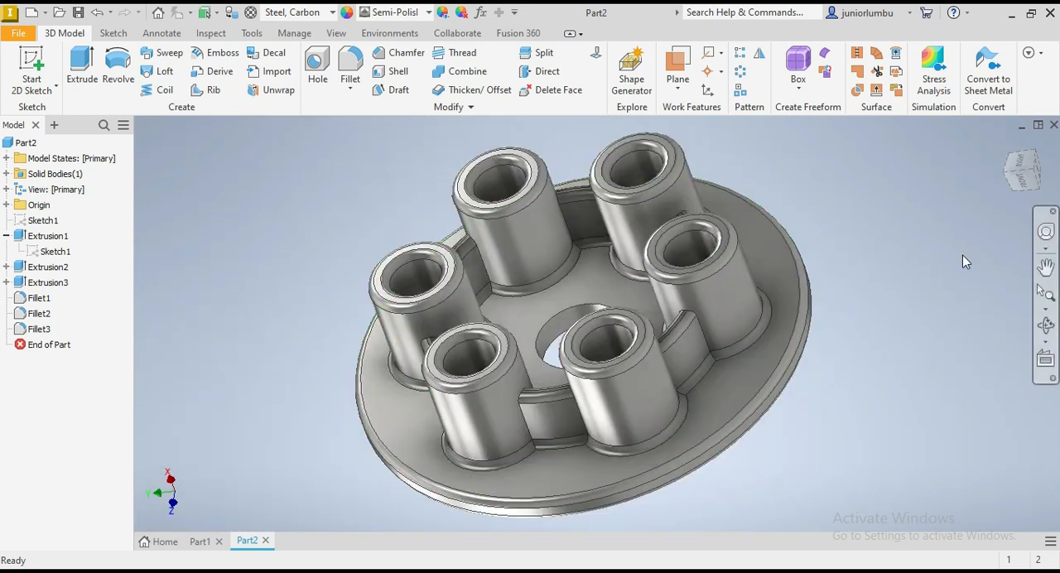
{"action": "mouse_move", "coordinate": [1023, 171]}
{"action": "left_mouse_down"}
{"action": "mouse_move", "coordinate": [1001, 170]}
{"action": "mouse_move", "coordinate": [1044, 155]}
{"action": "left_mouse_up"}
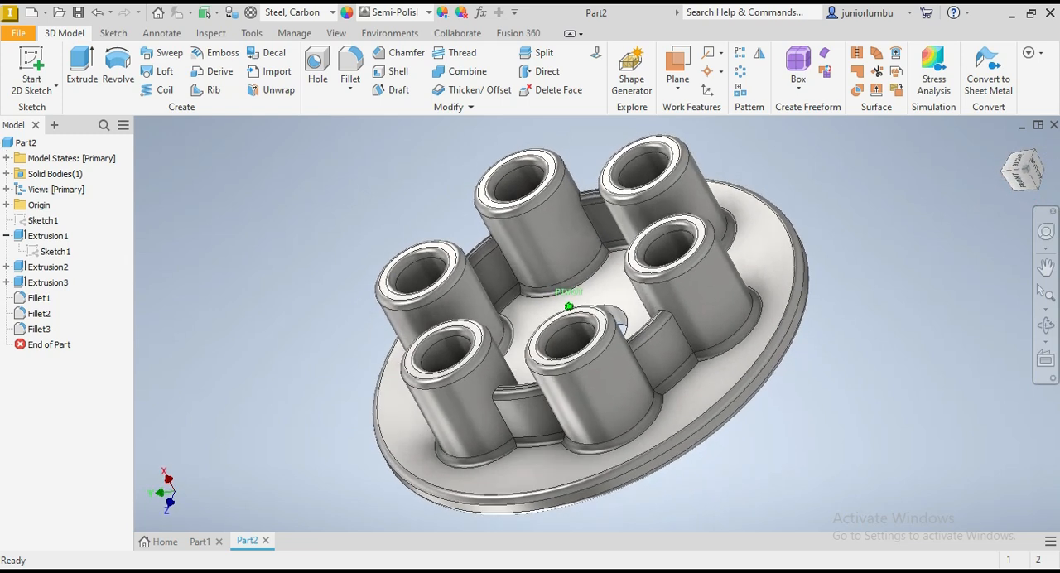